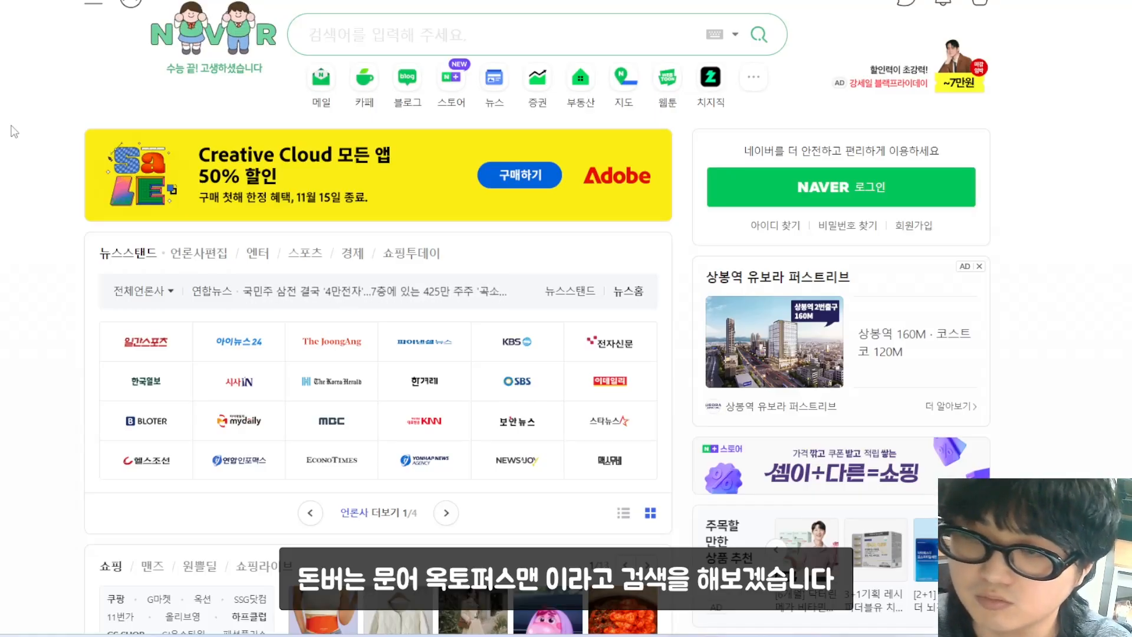
# Step: Search Naver for the 돈버는문어 옥토퍼스맨 cafe, open it and start its membership sign-up
pyautogui.write('돈버는문어 옥토퍼스맨')
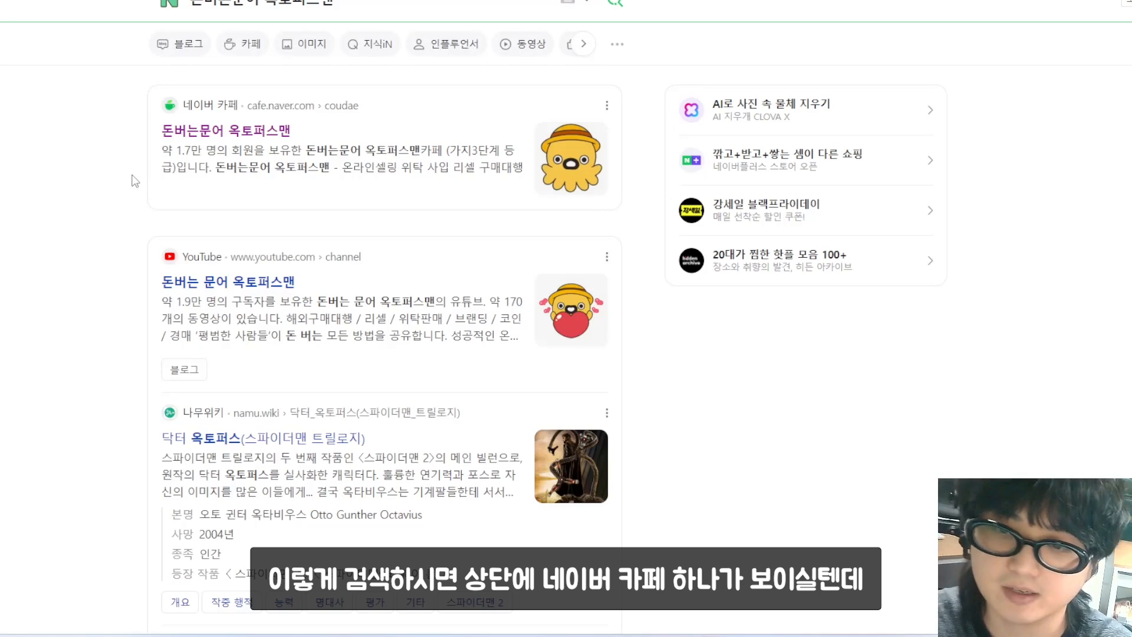
pyautogui.click(264, 136)
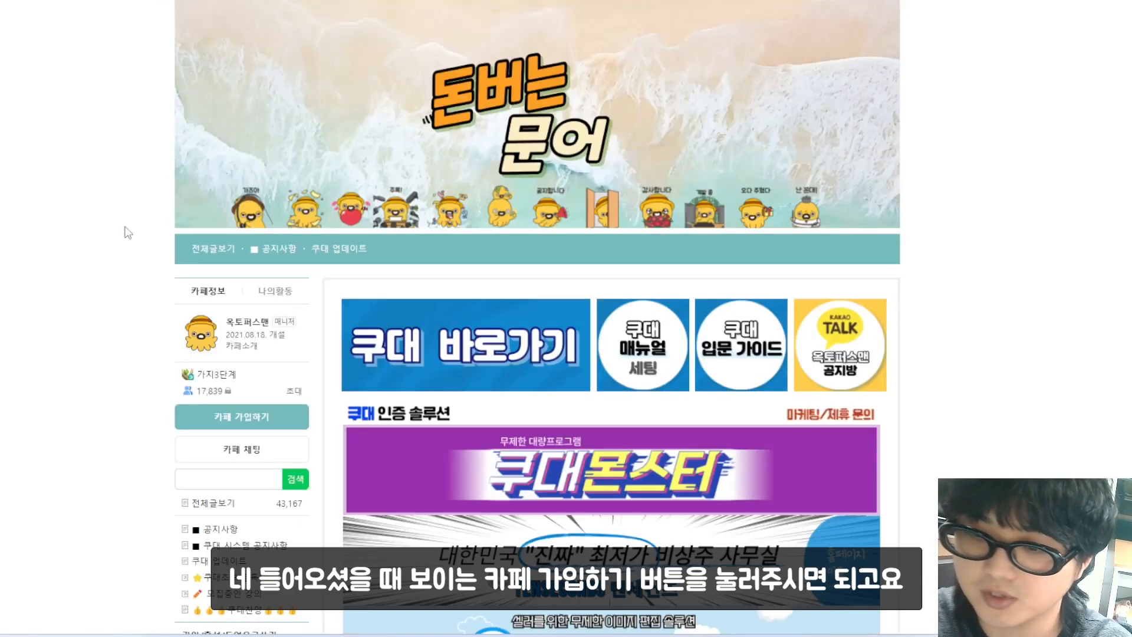
pyautogui.click(193, 419)
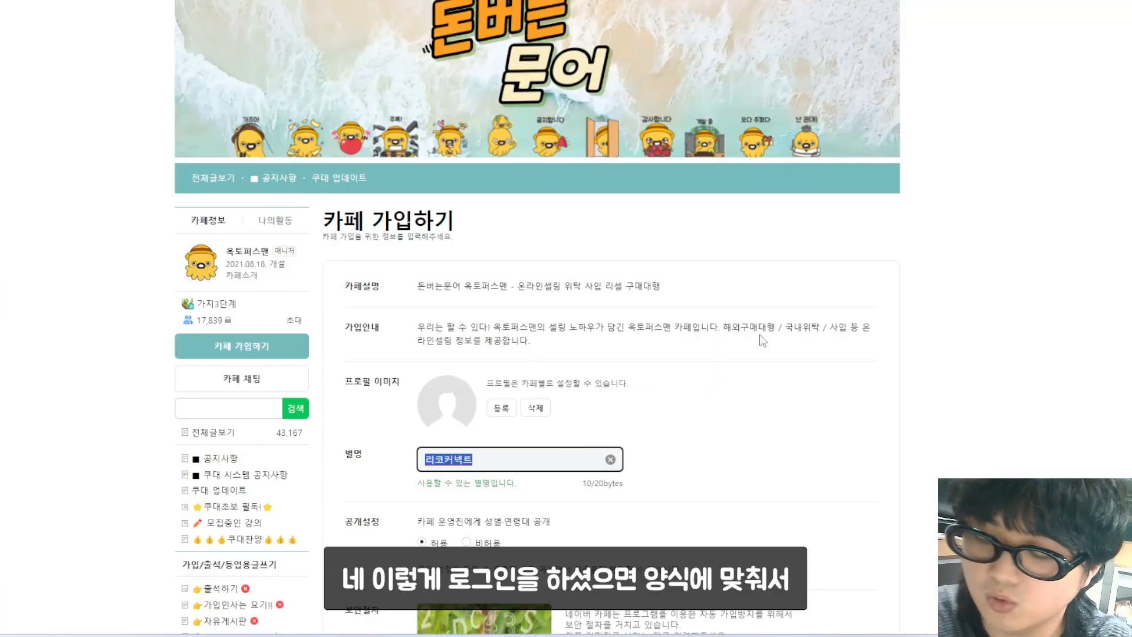
pyautogui.scroll(-2, 762, 341)
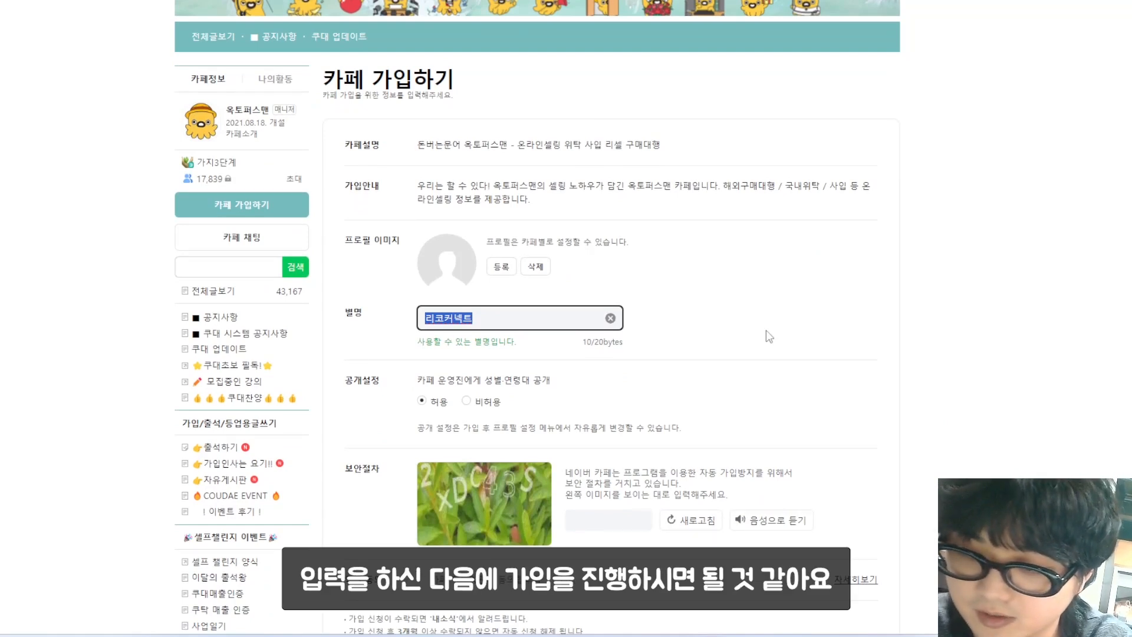
# Step: Replace the suggested nickname, enter the captcha, agree to the terms and confirm joining the cafe
pyautogui.press('BackSpace')
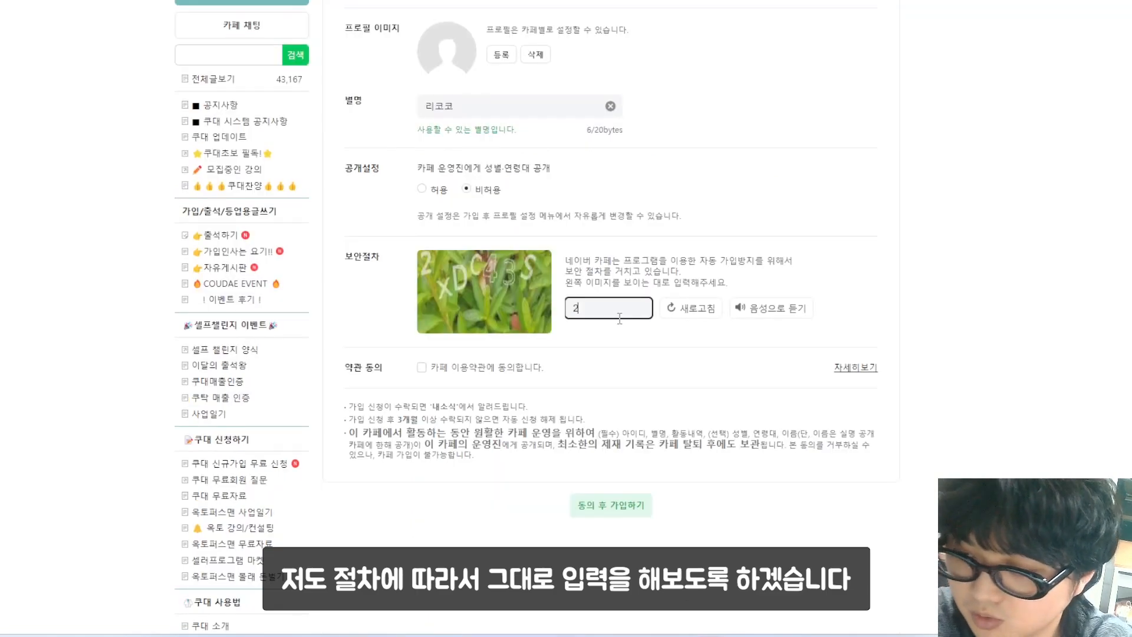
pyautogui.write('XDC43S')
pyautogui.click(422, 367)
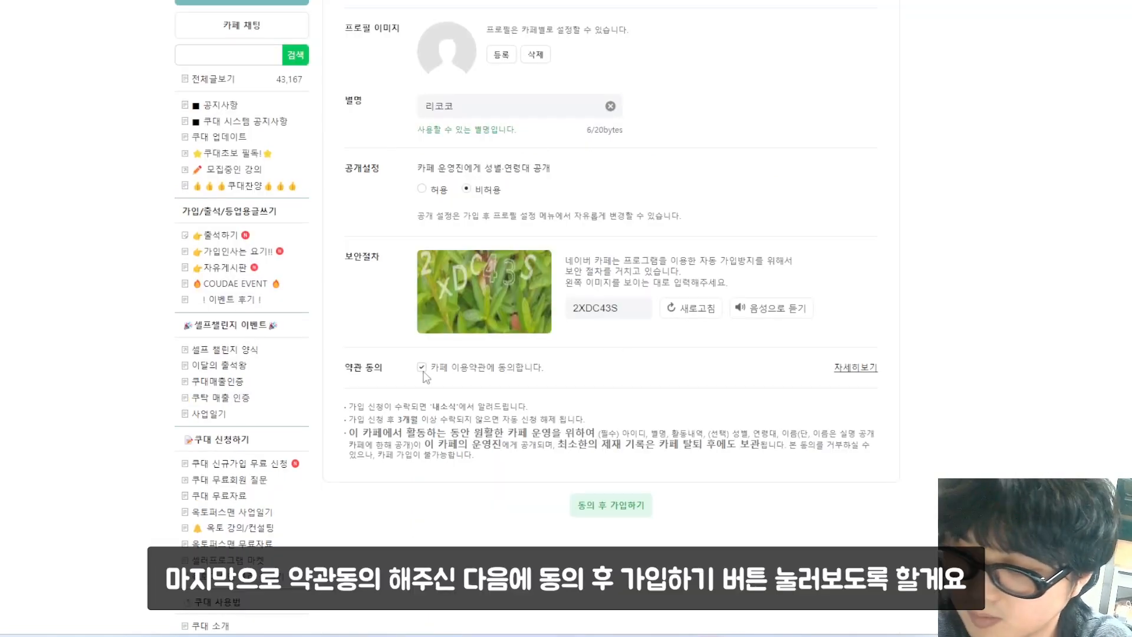
pyautogui.scroll(-1, 602, 424)
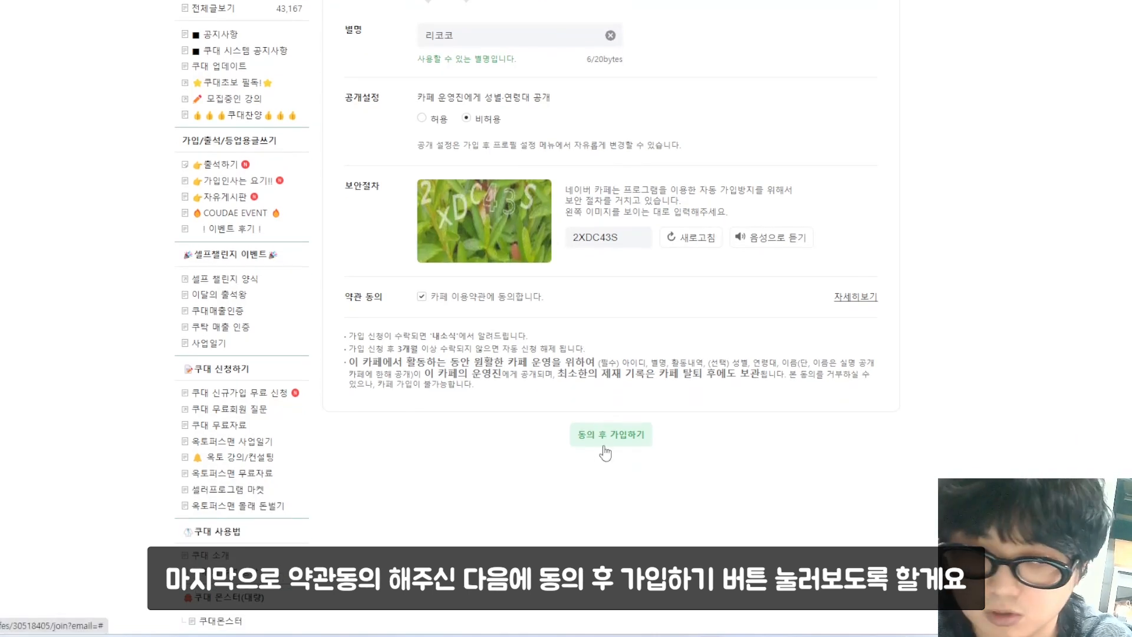
pyautogui.click(603, 442)
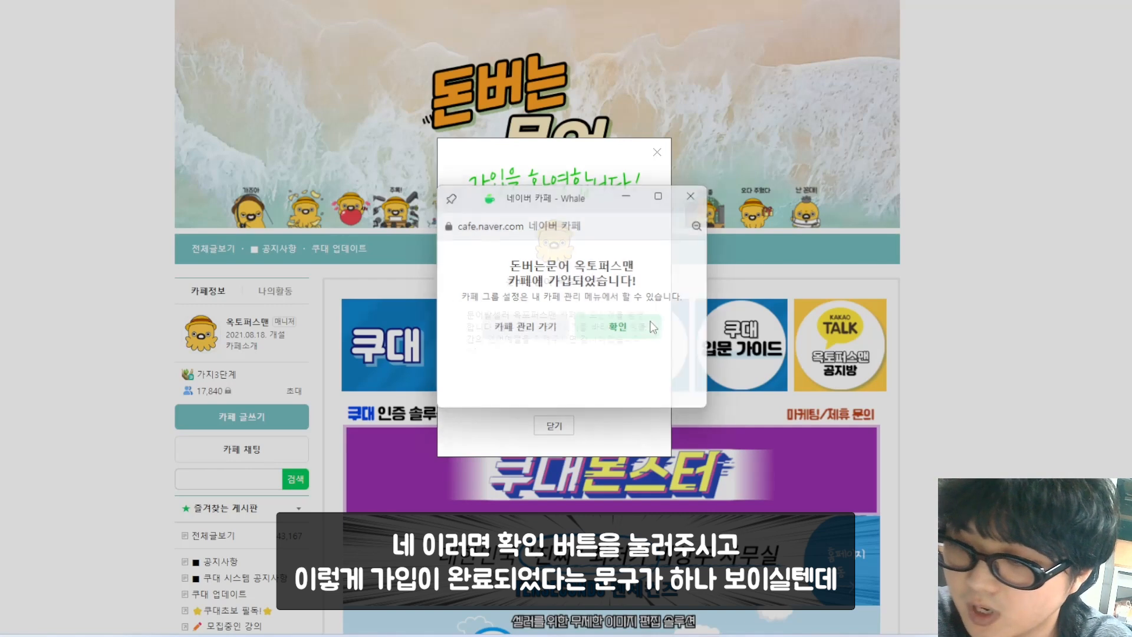
pyautogui.click(652, 328)
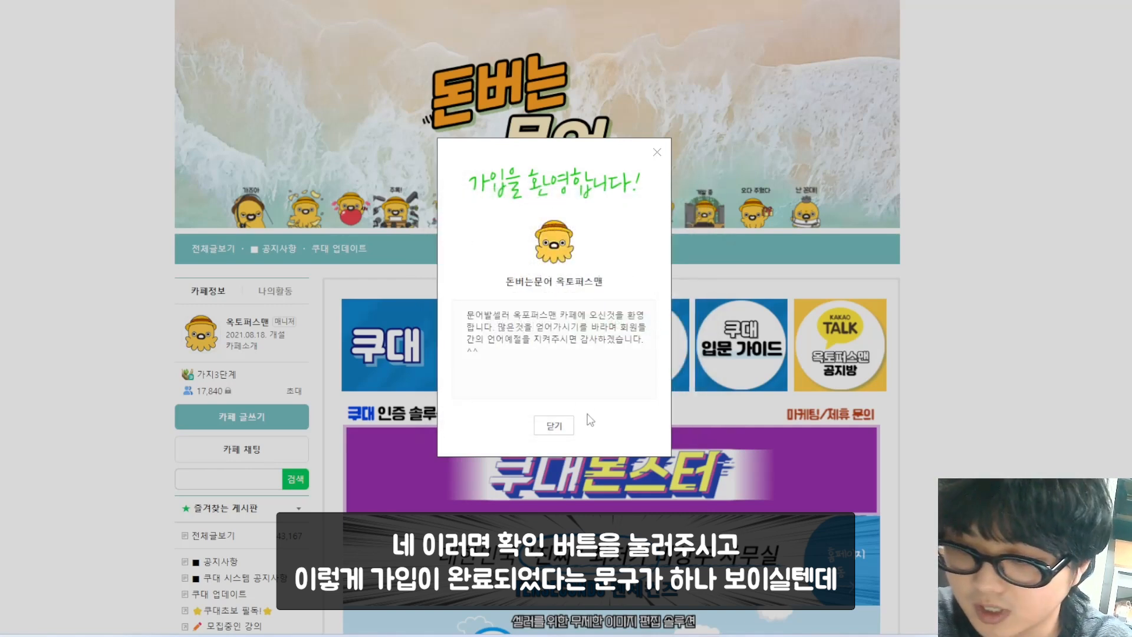
pyautogui.click(557, 425)
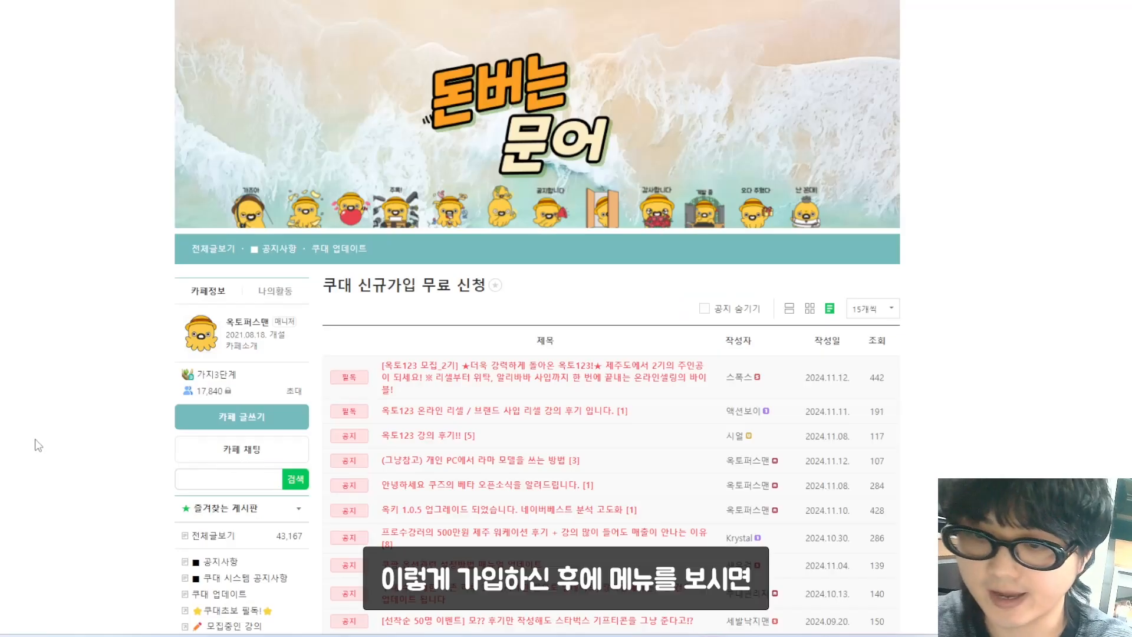
pyautogui.scroll(-3, 35, 448)
pyautogui.scroll(-4, 41, 431)
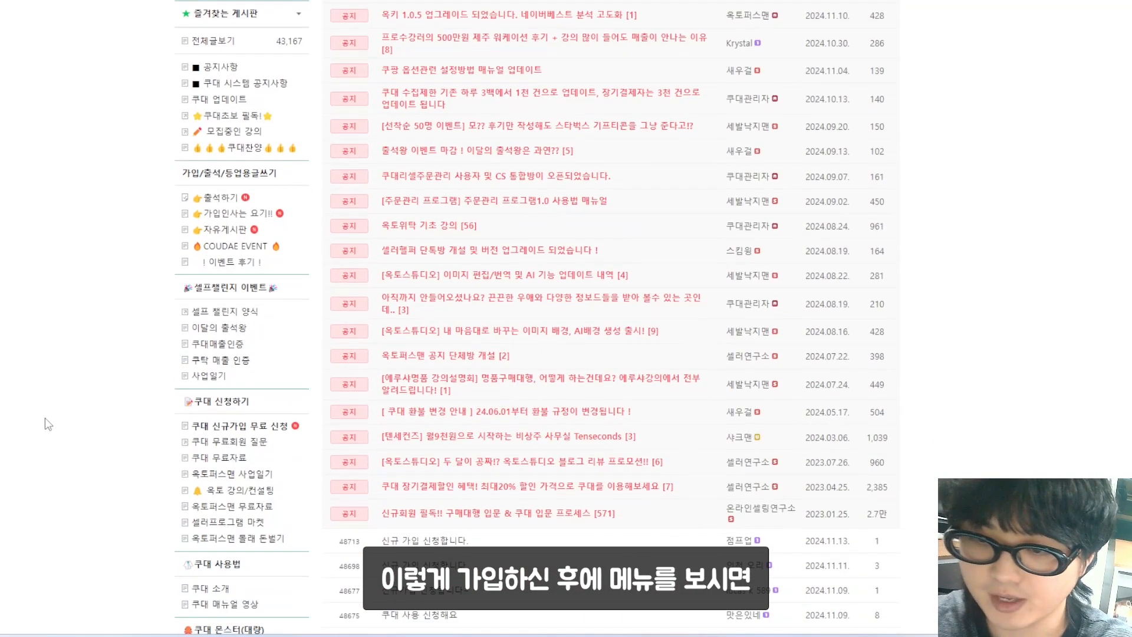
pyautogui.click(224, 433)
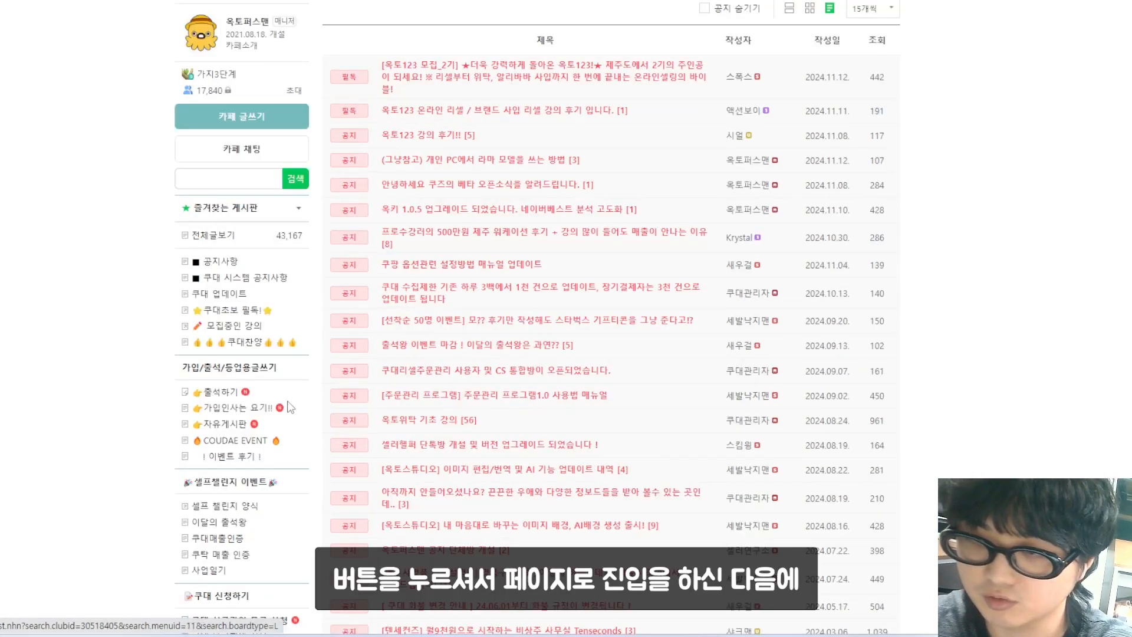
pyautogui.scroll(-12, 913, 348)
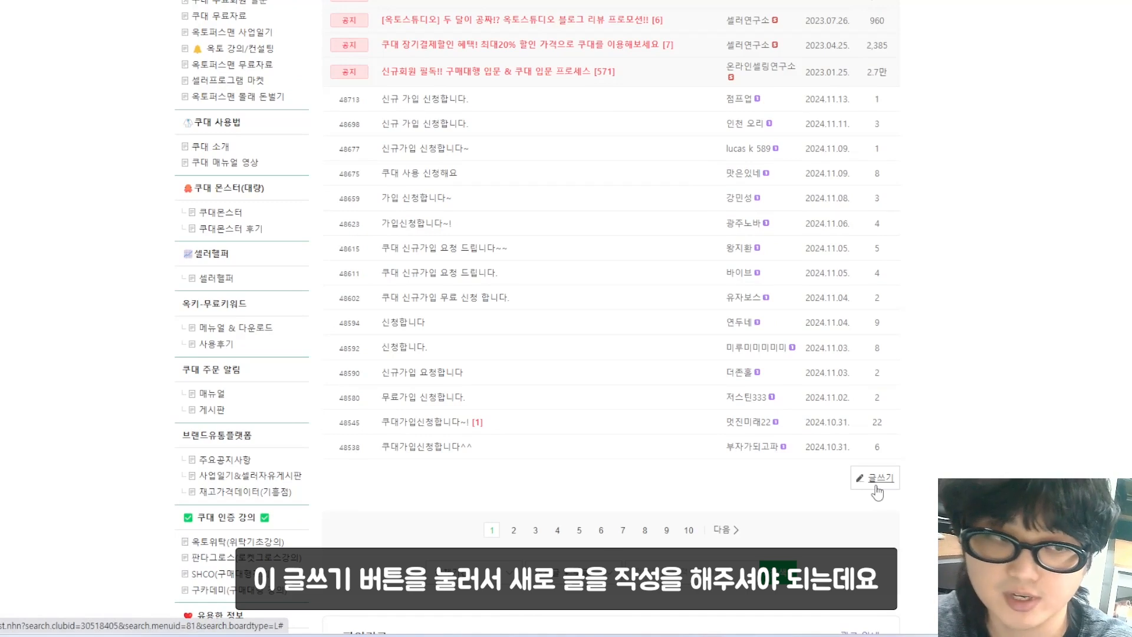
pyautogui.click(878, 478)
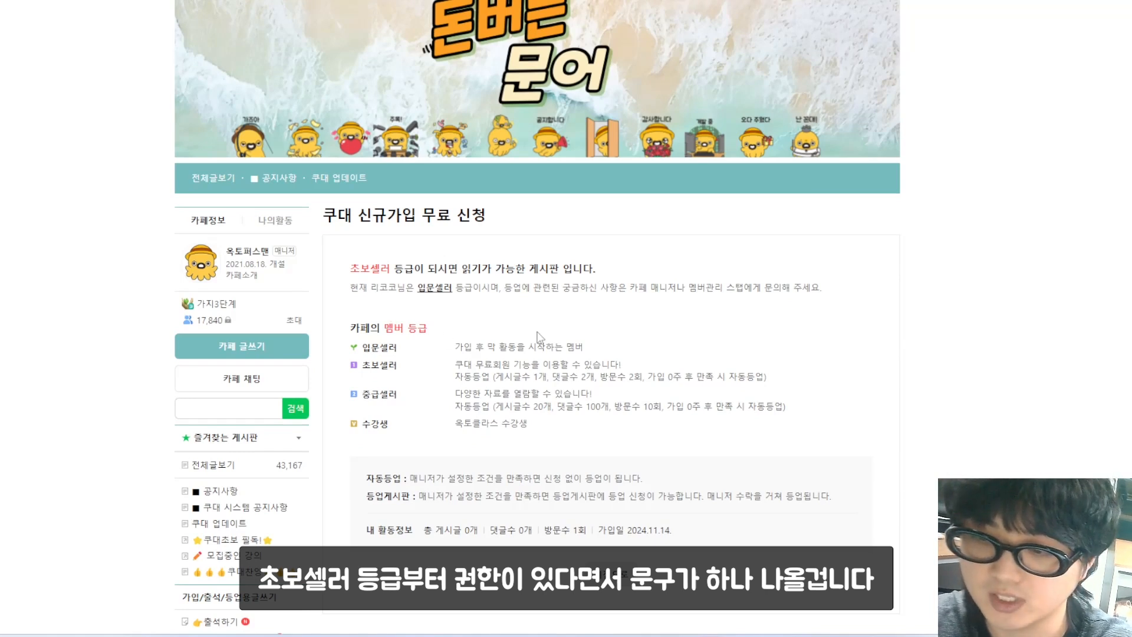
pyautogui.moveTo(362, 367); pyautogui.dragTo(400, 370)
pyautogui.moveTo(804, 384); pyautogui.dragTo(442, 363)
pyautogui.click(430, 383)
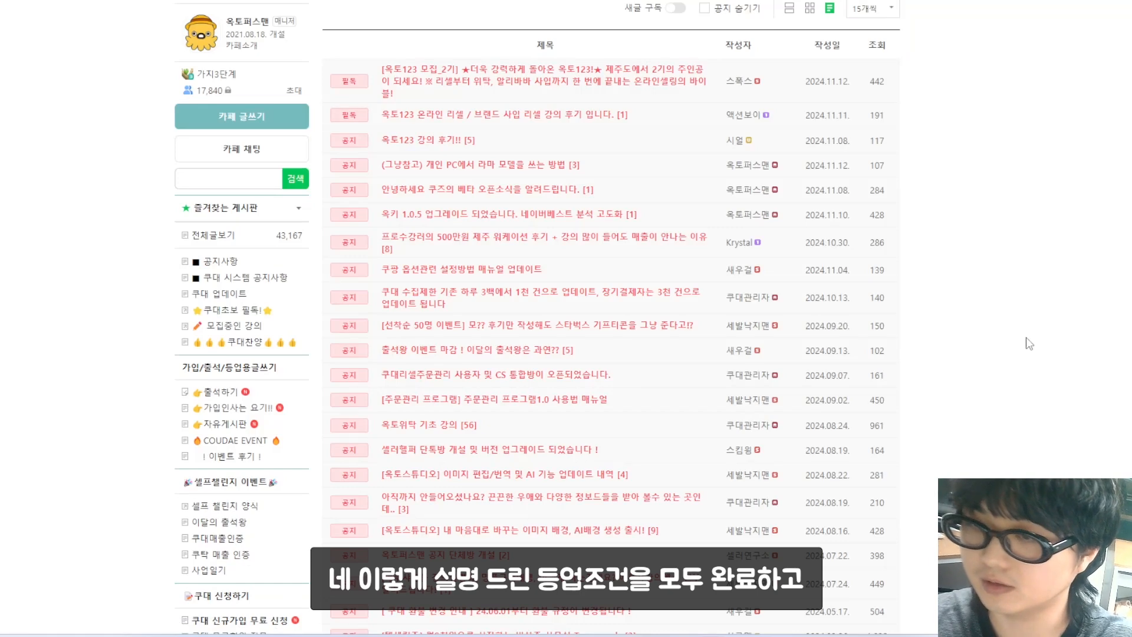
pyautogui.scroll(-3, 1019, 345)
pyautogui.scroll(-5, 1018, 345)
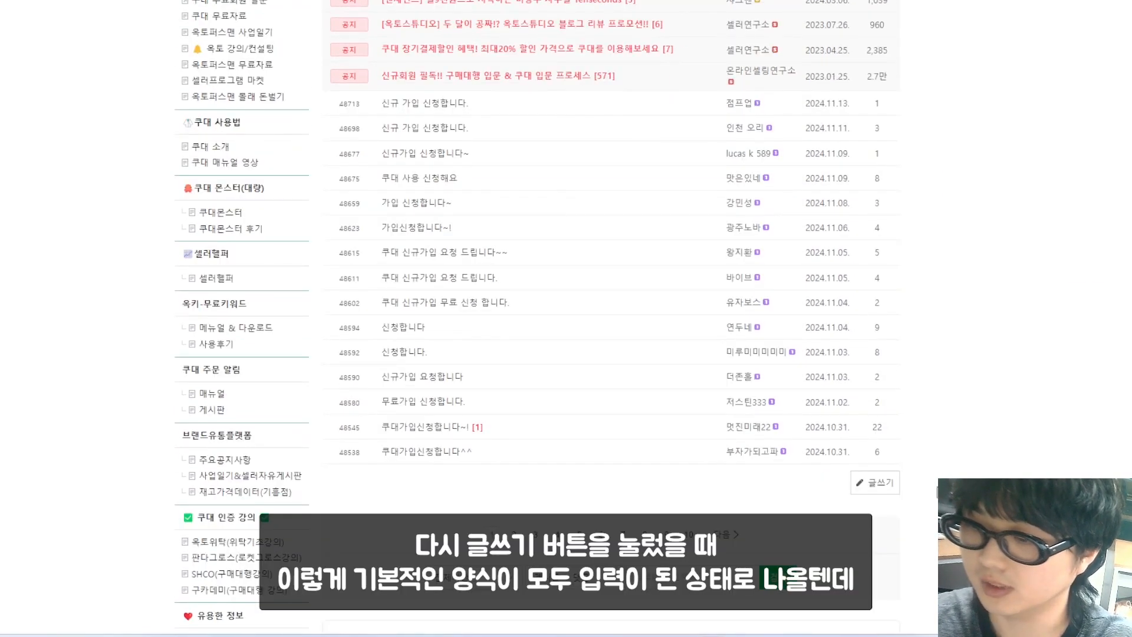
# Step: Start a post on the 쿠대 신규가입 무료 신청 board and review the prefilled application template
pyautogui.click(878, 488)
pyautogui.scroll(-4, 83, 400)
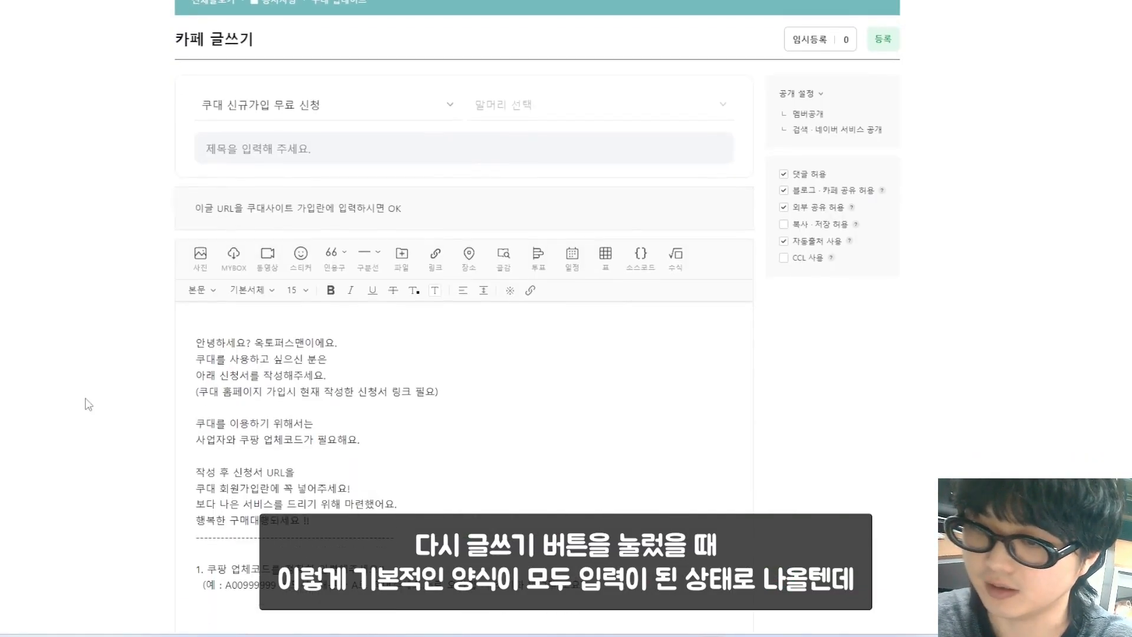
pyautogui.scroll(-1, 143, 388)
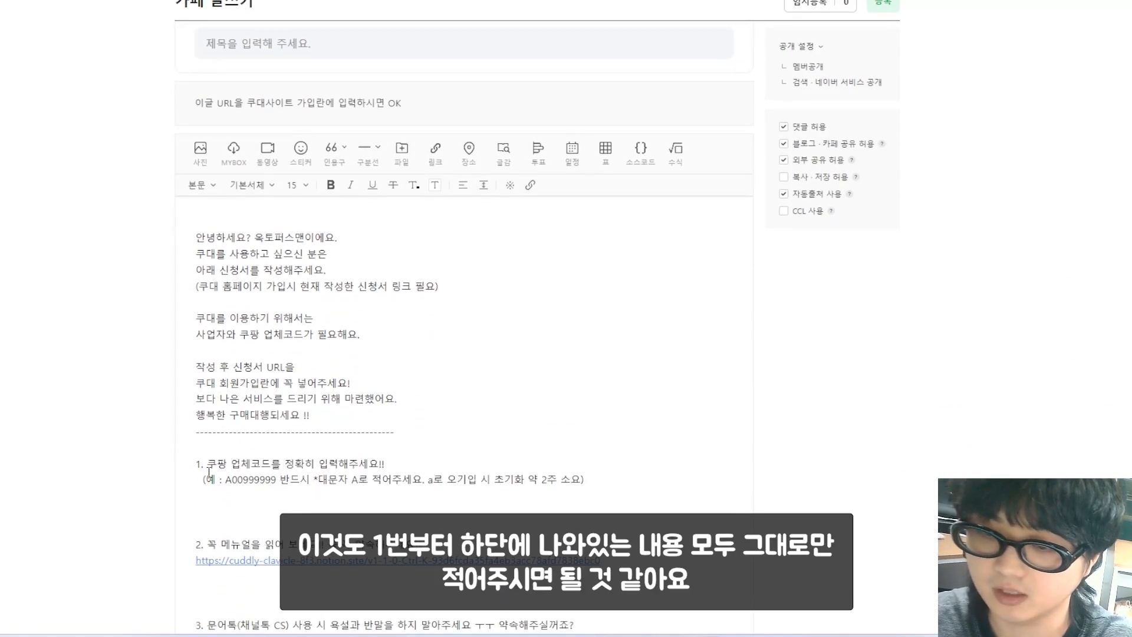
pyautogui.scroll(-3, 210, 472)
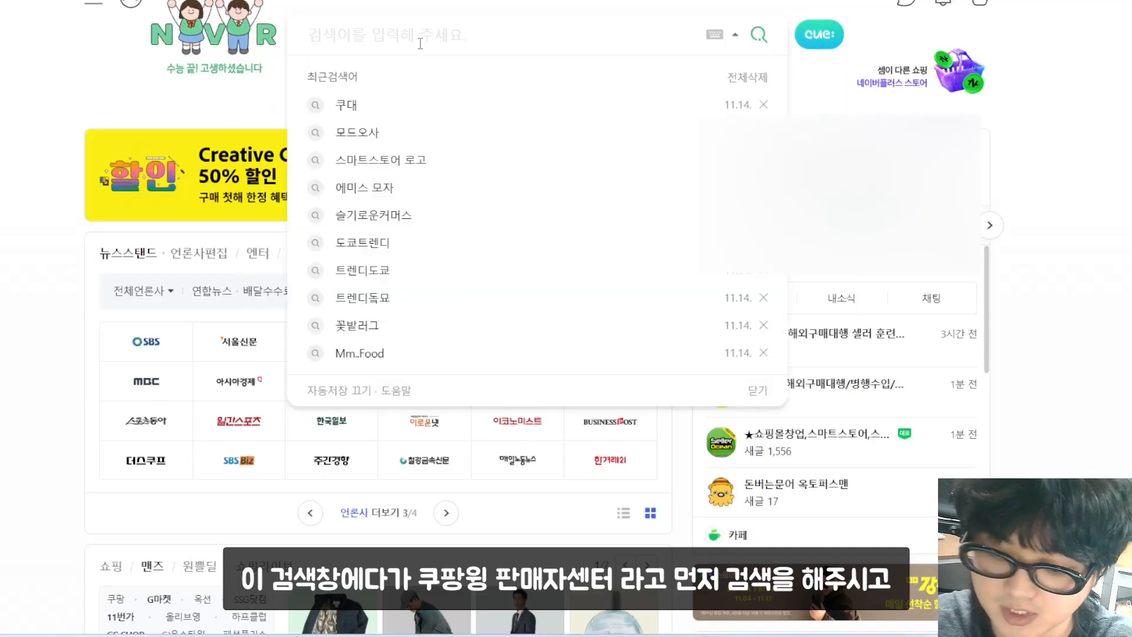
# Step: Search 쿠팡윙 판매자센터 on Naver, sign in to Coupang Wing and view the seller account details
pyautogui.write('znvk')
pyautogui.press('BackSpace')
pyautogui.press('BackSpace')
pyautogui.press('BackSpace')
pyautogui.press('BackSpace')
pyautogui.press('Hangul')
pyautogui.write('쿠팡윙')
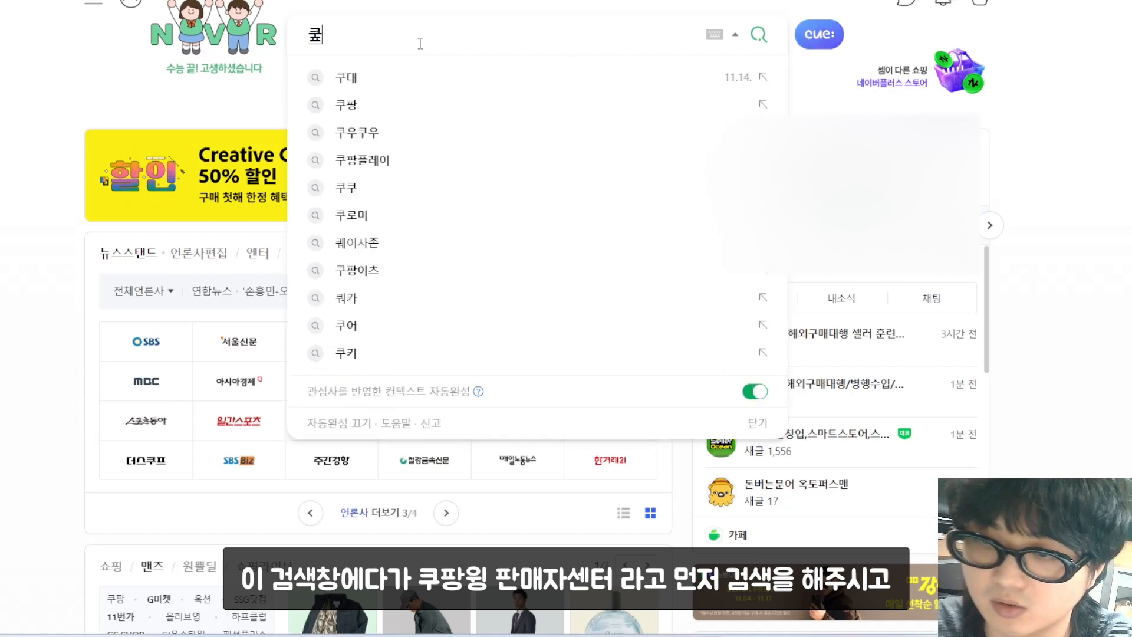
pyautogui.write(' 판')
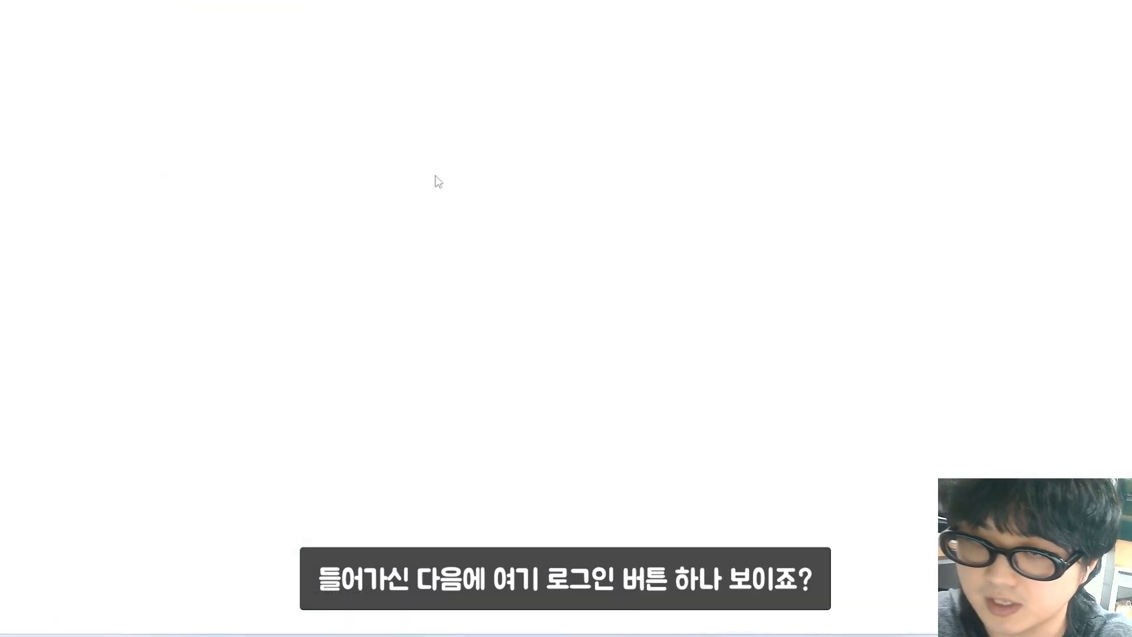
pyautogui.click(1127, 8)
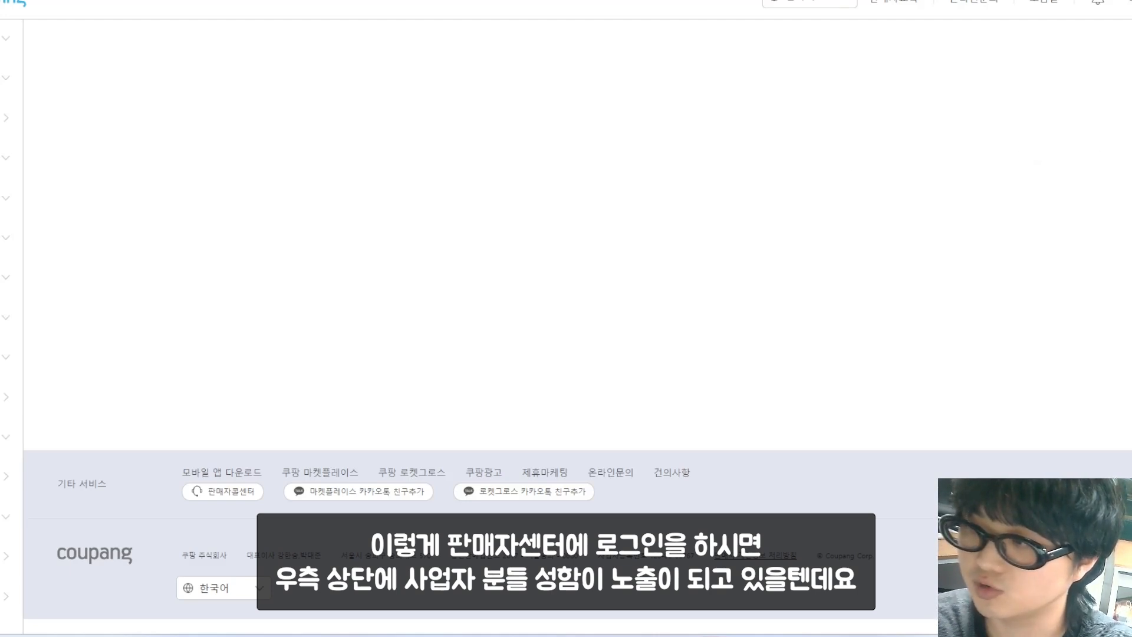
pyautogui.click(1130, 2)
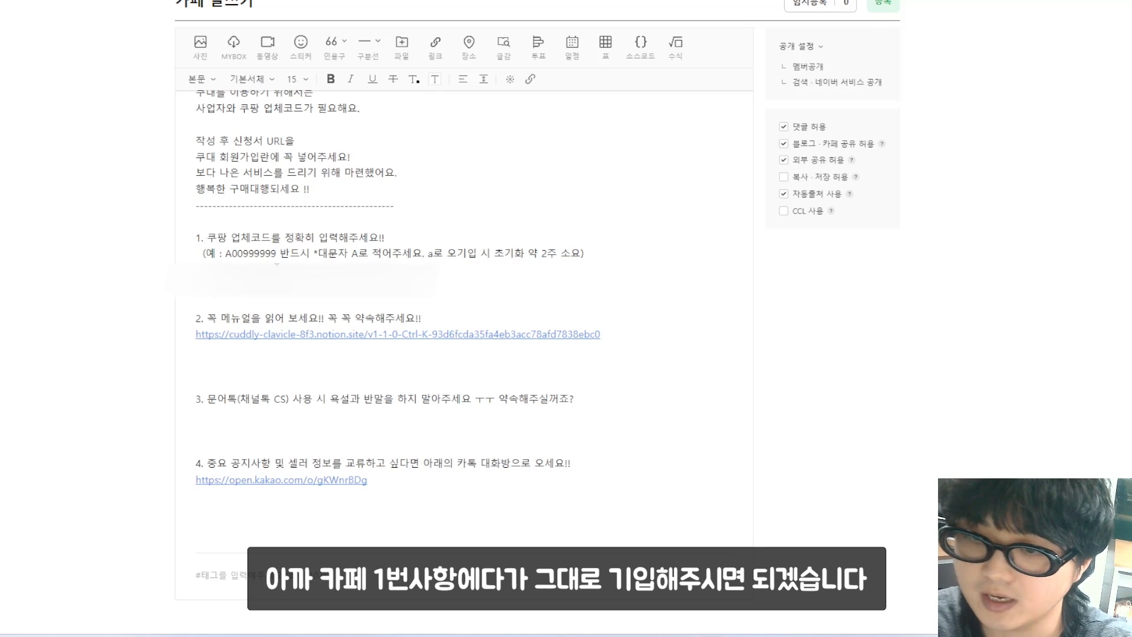
# Step: Paste the Coupang vendor code under item 1 and answer items 2–4 with '네 알겠습니다.'
pyautogui.hotkey('ctrl', 'v')
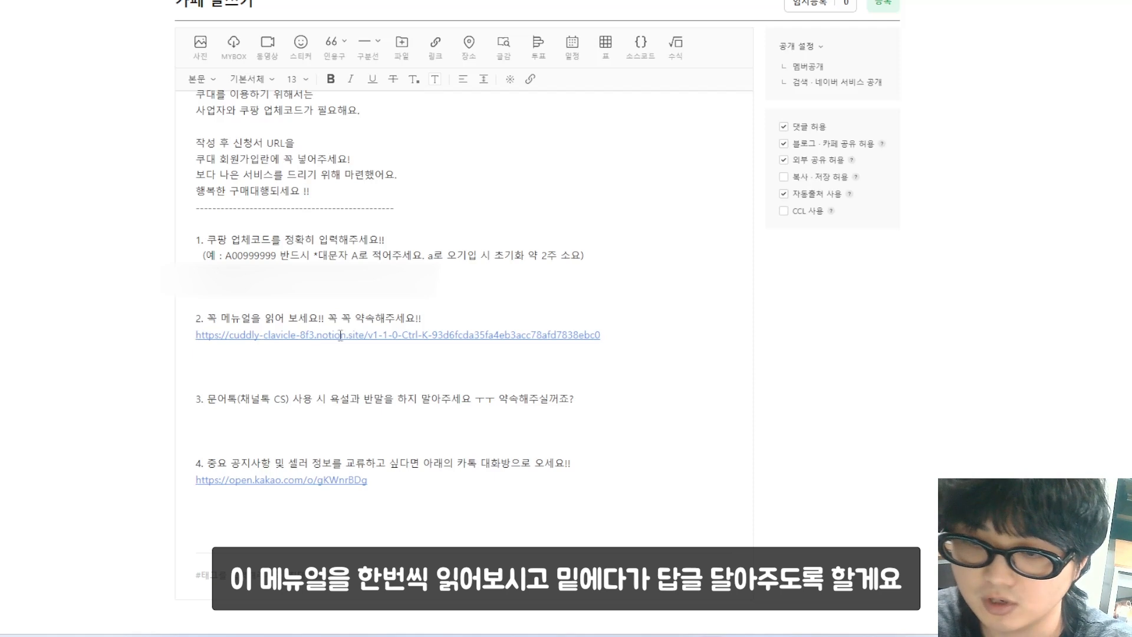
pyautogui.click(470, 354)
pyautogui.write('sp')
pyautogui.press('BackSpace')
pyautogui.press('BackSpace')
pyautogui.press('BackSpace')
pyautogui.write('네 알겠스')
pyautogui.write('ㅂ니다.')
pyautogui.click(454, 414)
pyautogui.write('네 ㅇㅏㄹ겠습니다.')
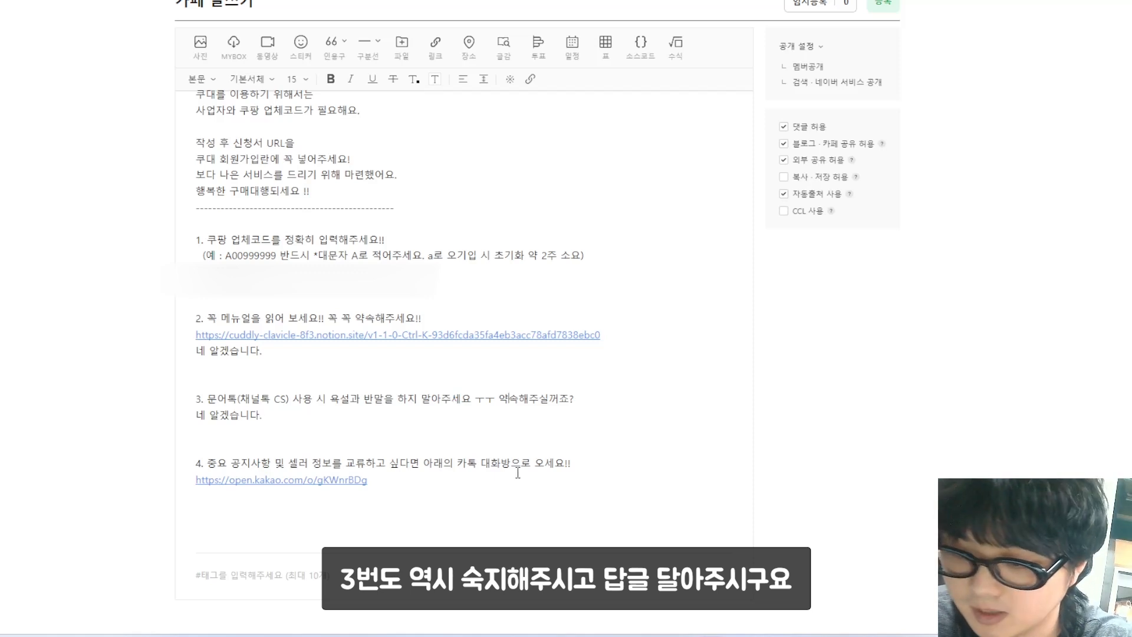
pyautogui.click(484, 485)
pyautogui.press('Return')
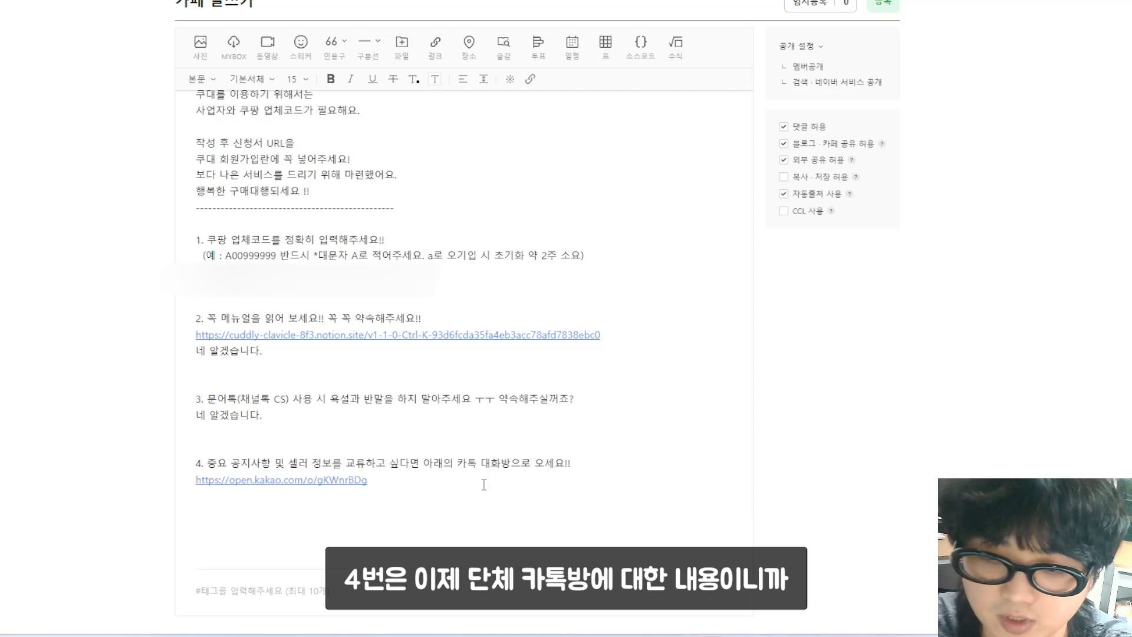
pyautogui.write('네 알겠습니다.')
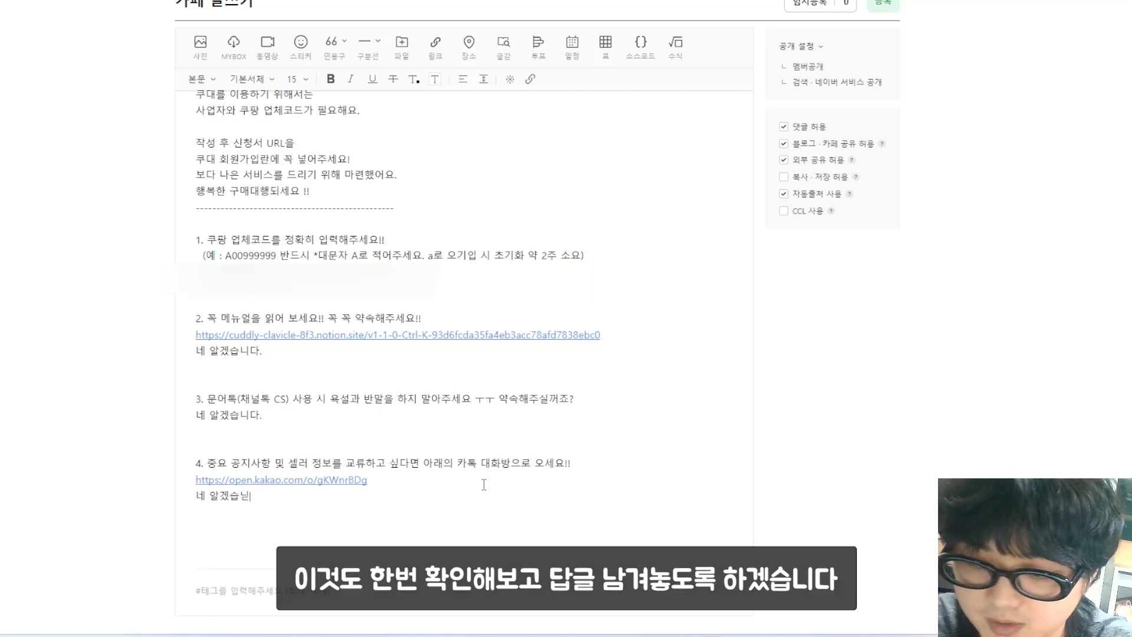
# Step: Review the finished application post and publish it with 등록
pyautogui.scroll(8, 568, 443)
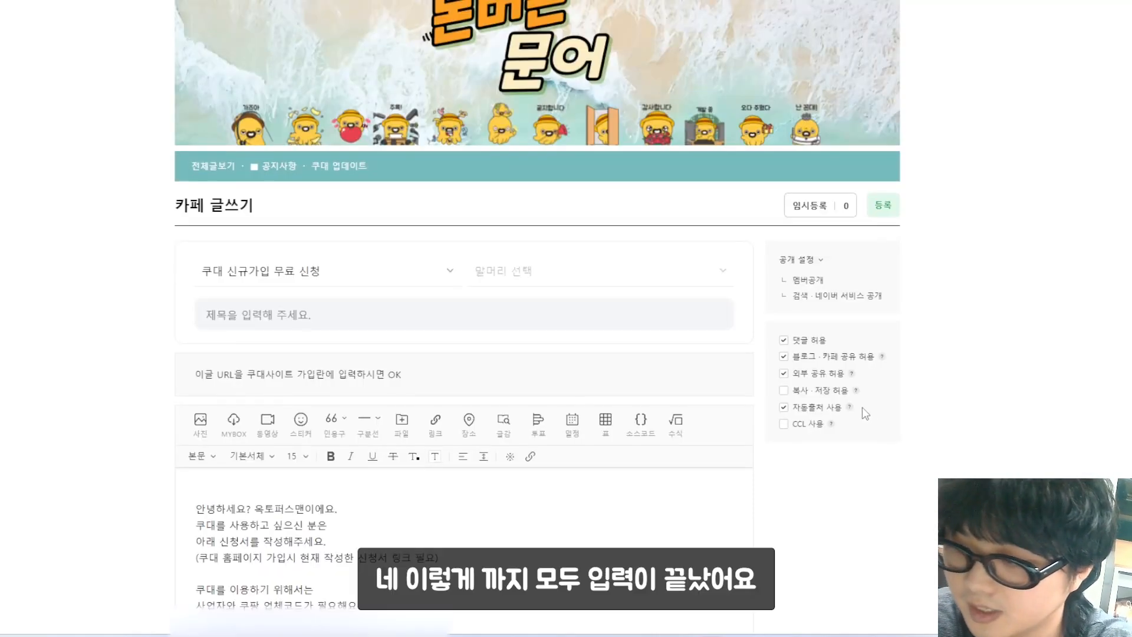
pyautogui.scroll(-1, 92, 412)
pyautogui.scroll(-2, 92, 412)
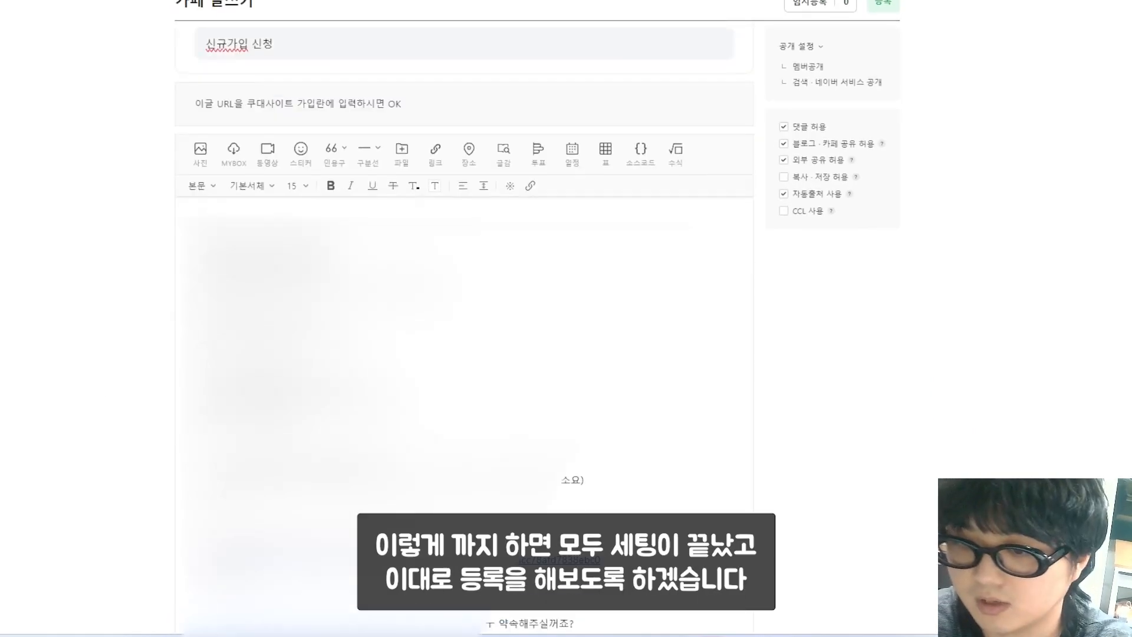
pyautogui.scroll(-5, 465, 354)
pyautogui.scroll(3, 778, 326)
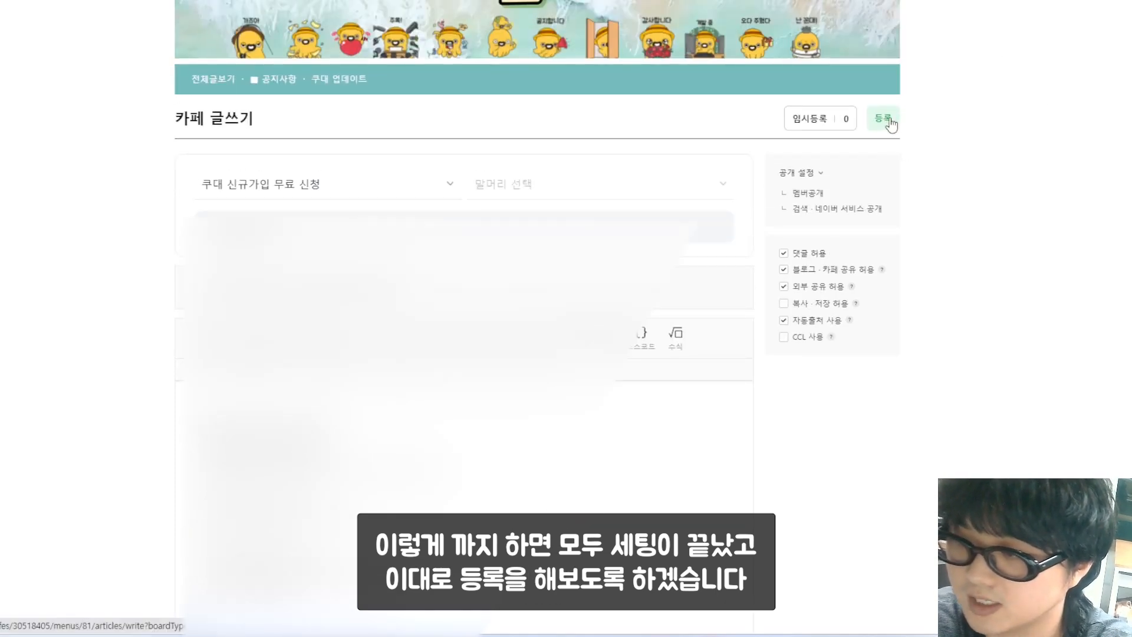
pyautogui.click(883, 118)
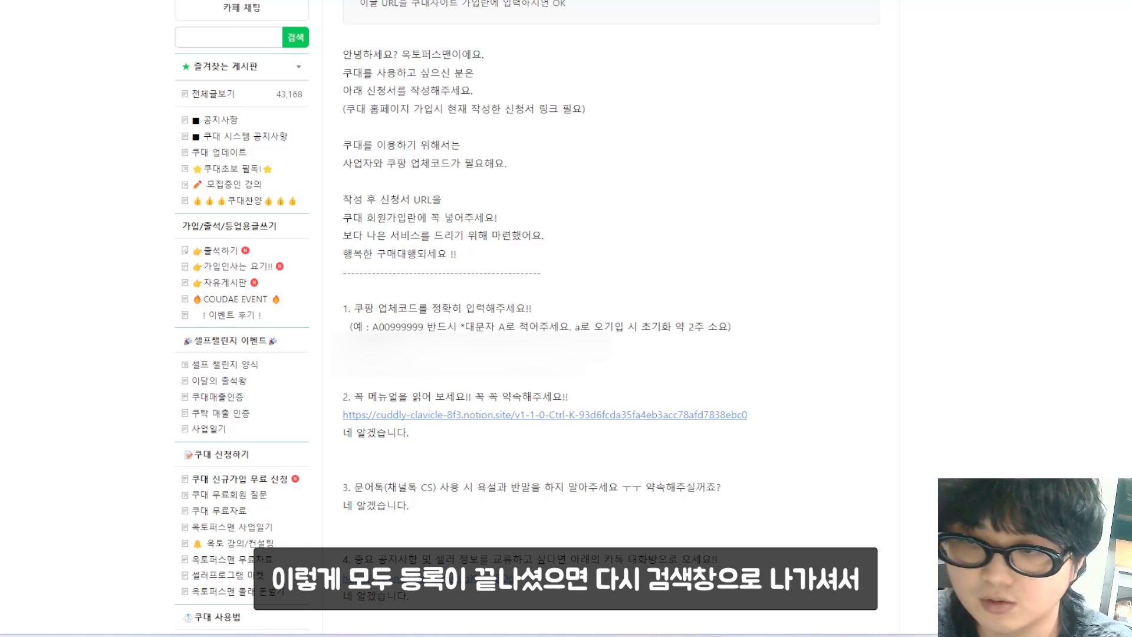
pyautogui.click(319, 0)
pyautogui.tripleClick(428, 3)
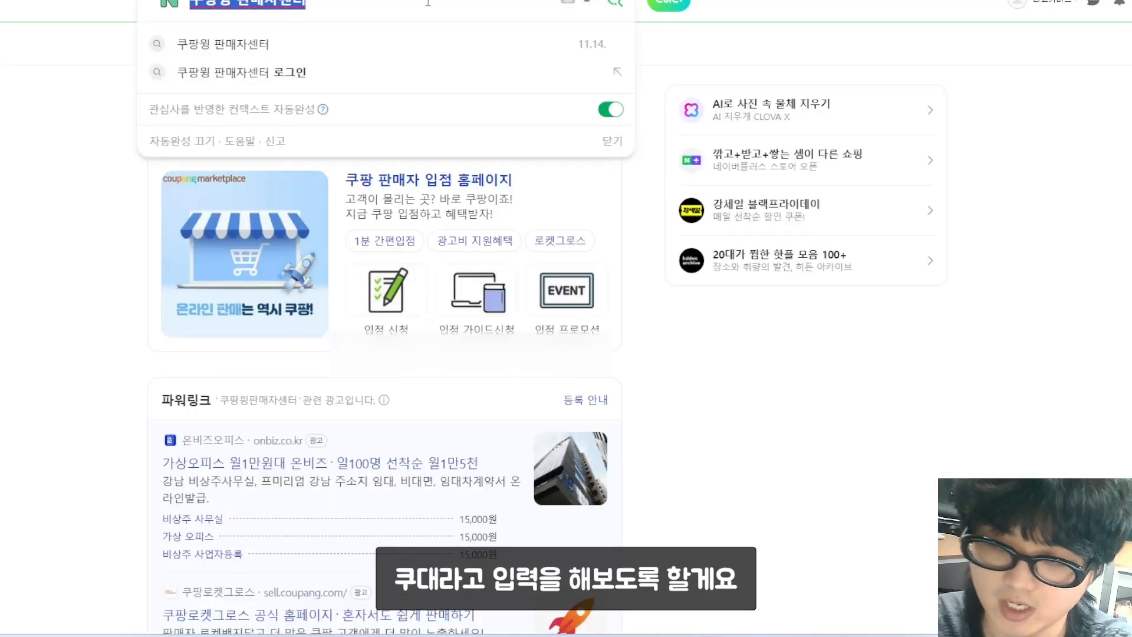
pyautogui.write('쿠대')
pyautogui.press('Return')
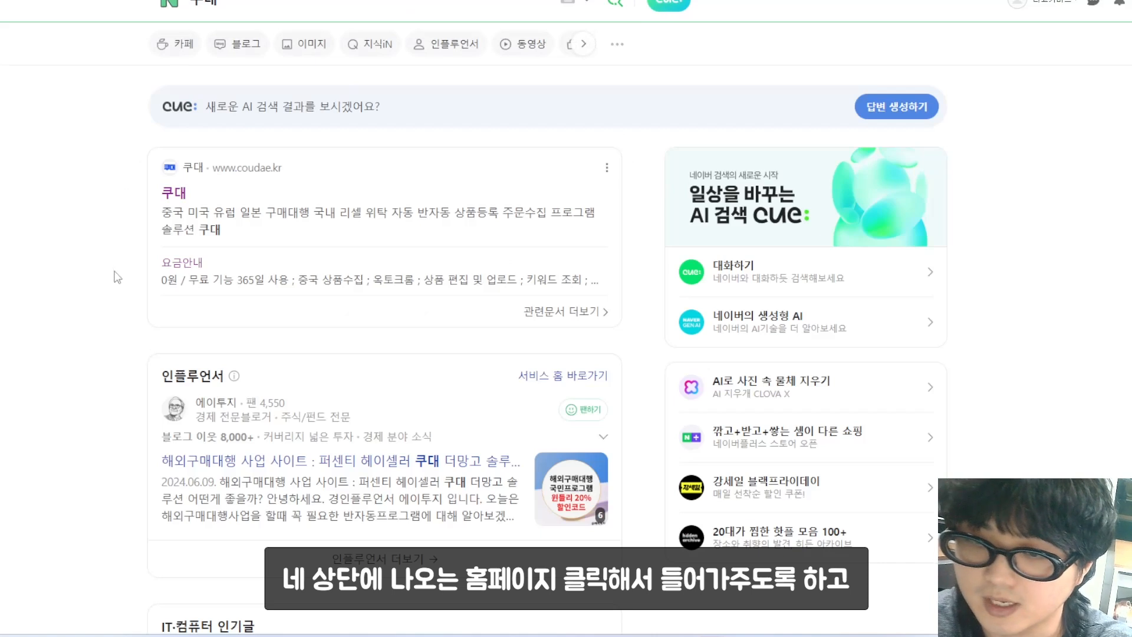
pyautogui.click(175, 195)
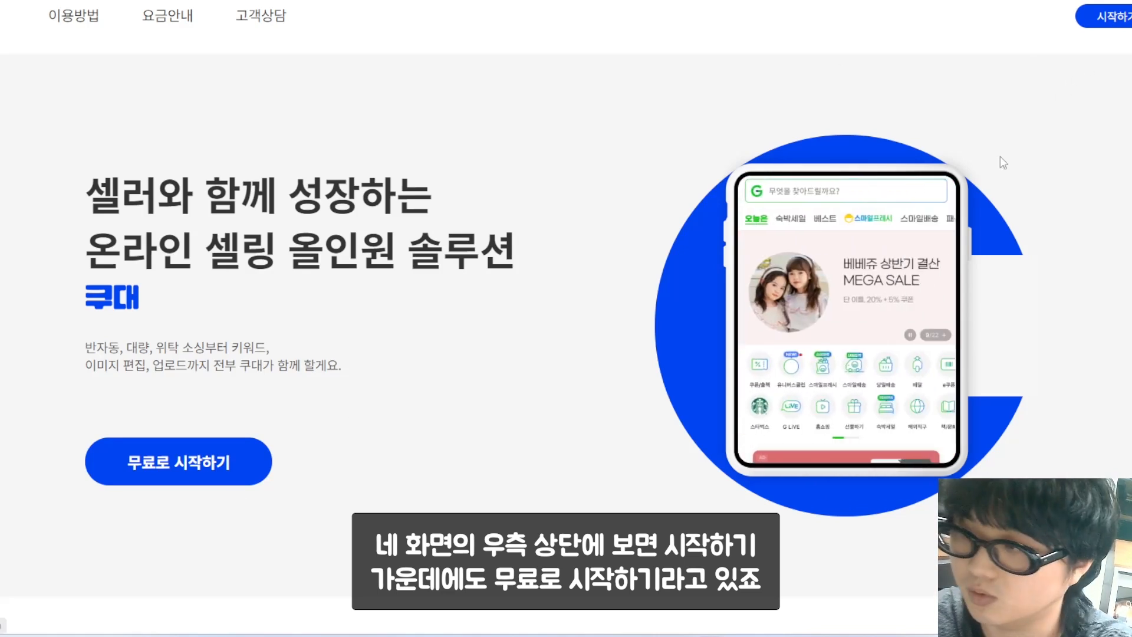
pyautogui.click(1093, 23)
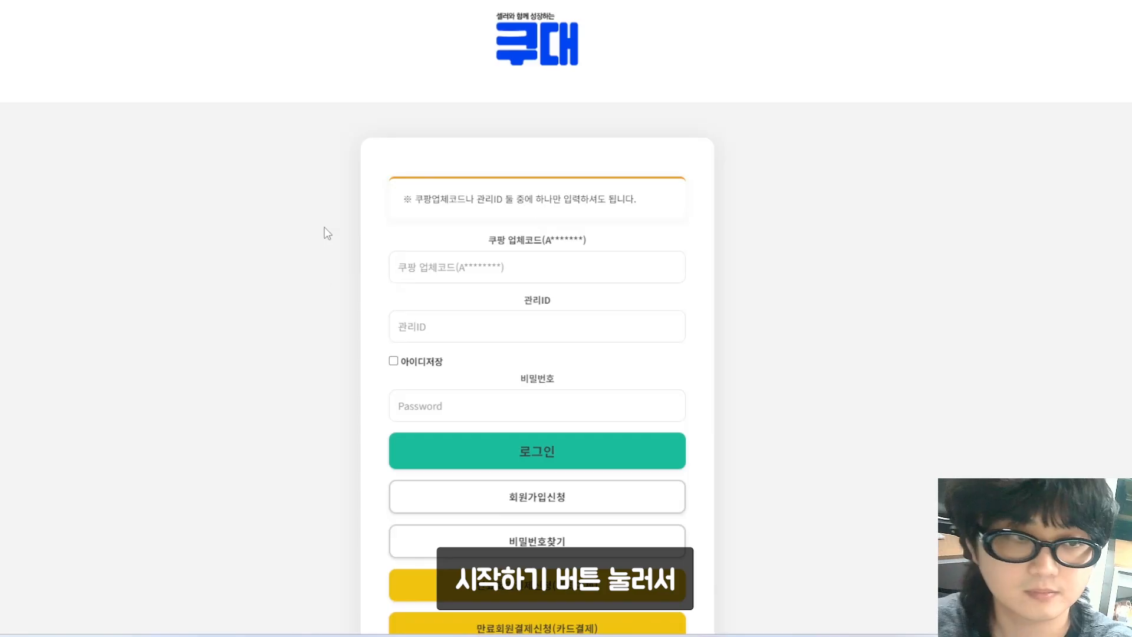
pyautogui.scroll(-3, 324, 243)
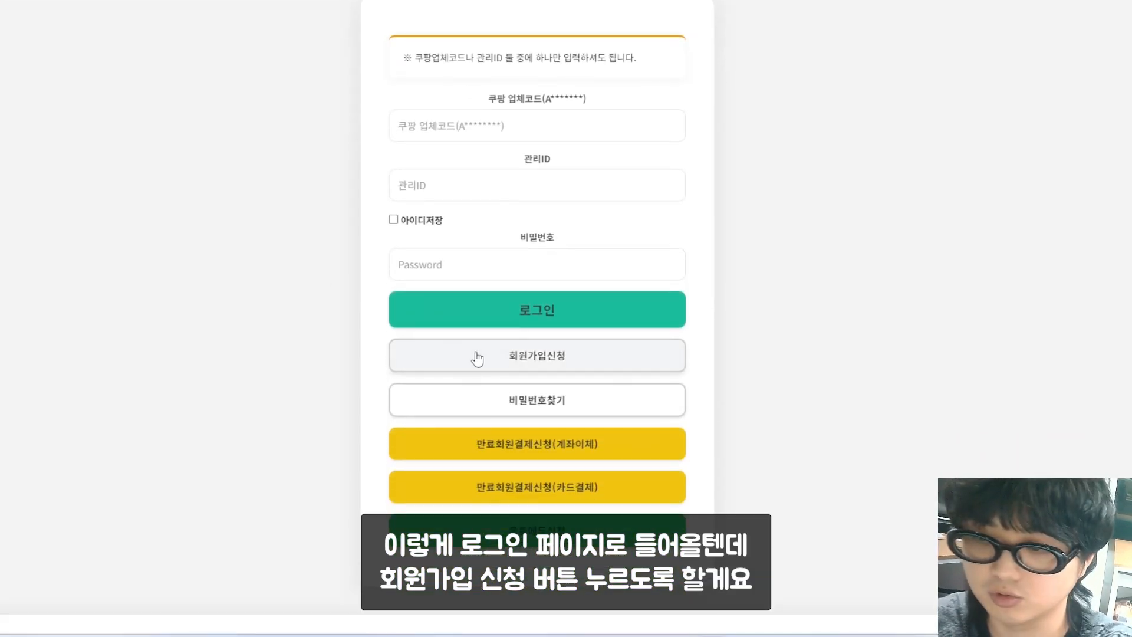
pyautogui.click(477, 358)
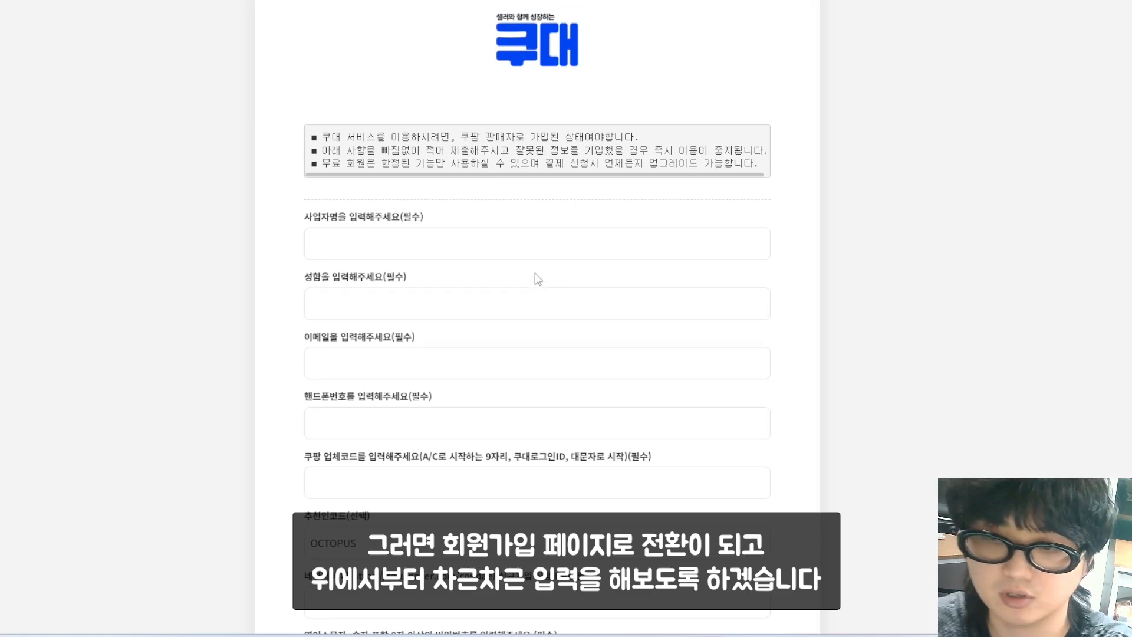
pyautogui.click(538, 246)
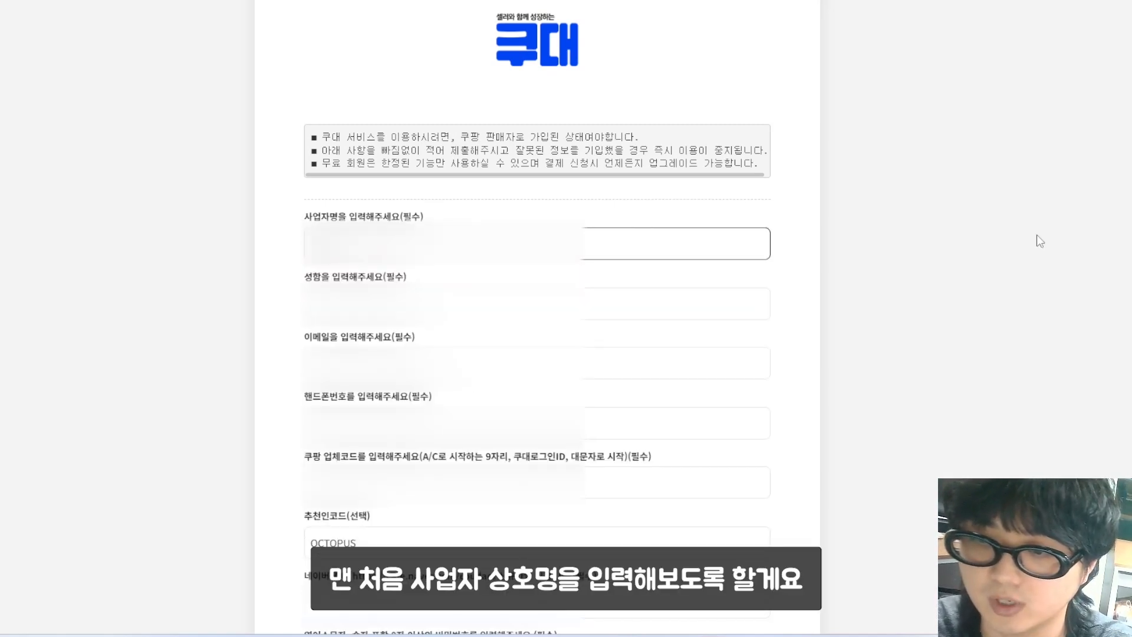
pyautogui.press('Tab')
pyautogui.press('Tab')
pyautogui.write('o')
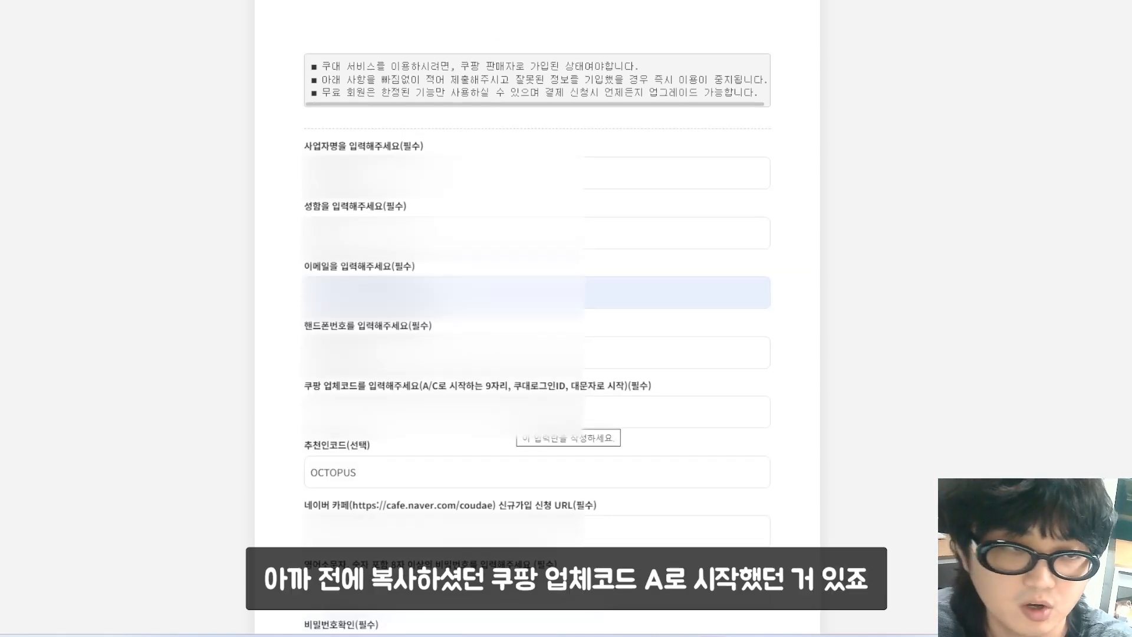
pyautogui.click(514, 414)
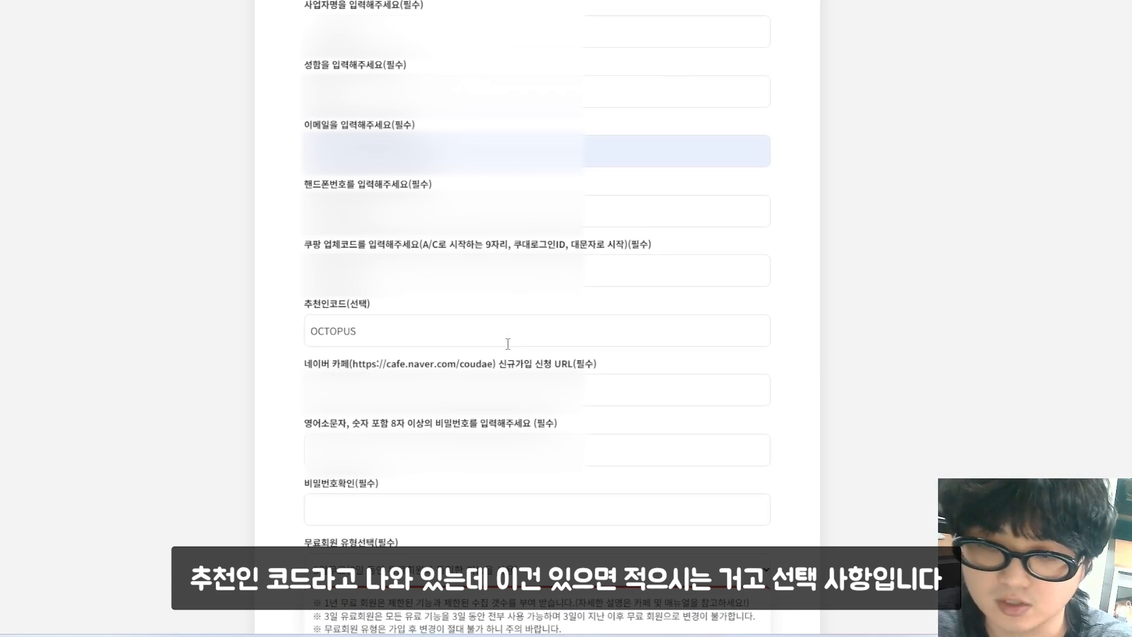
pyautogui.click(508, 344)
pyautogui.scroll(-1, 890, 288)
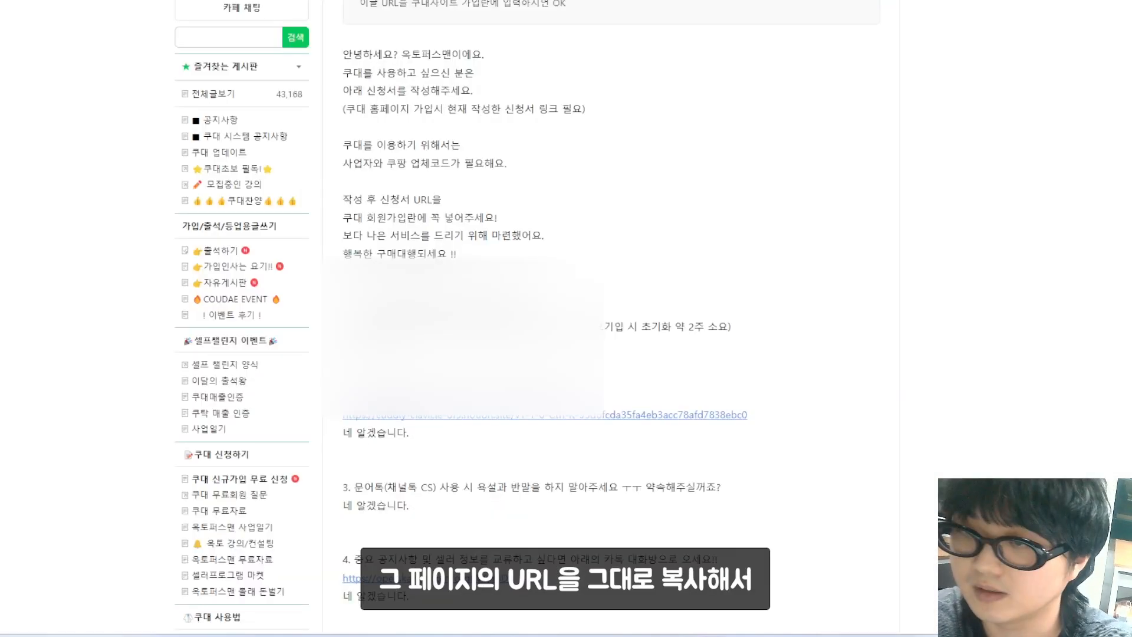
# Step: Paste the cafe post URL, set a password, keep the 3-day free trial and accept the privacy policy
pyautogui.hotkey('ctrl', 'l')
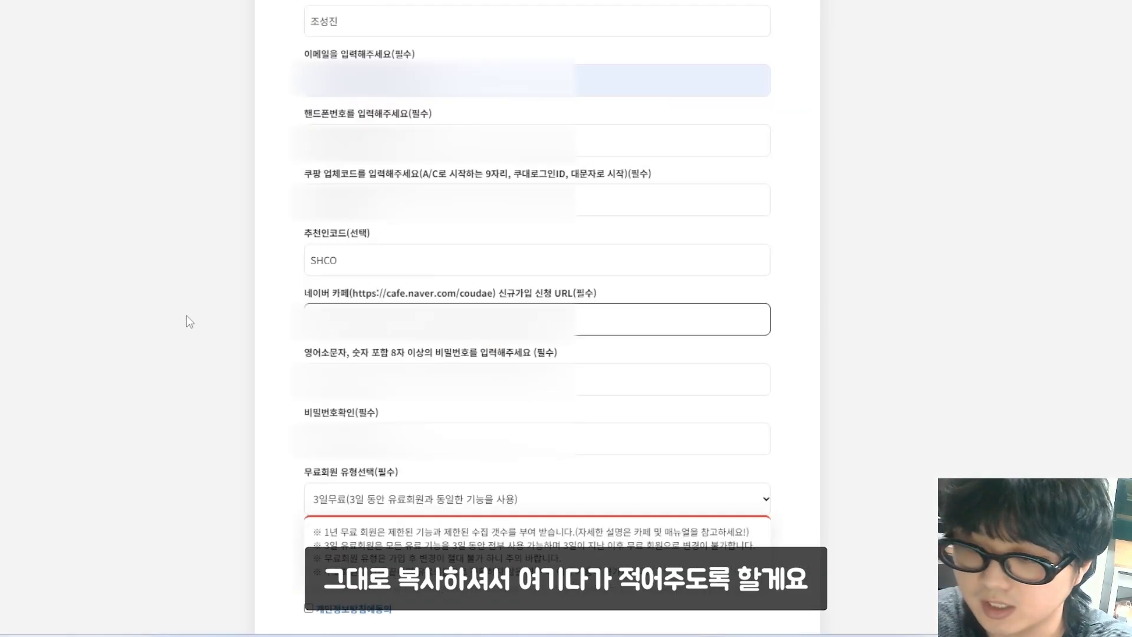
pyautogui.click(223, 372)
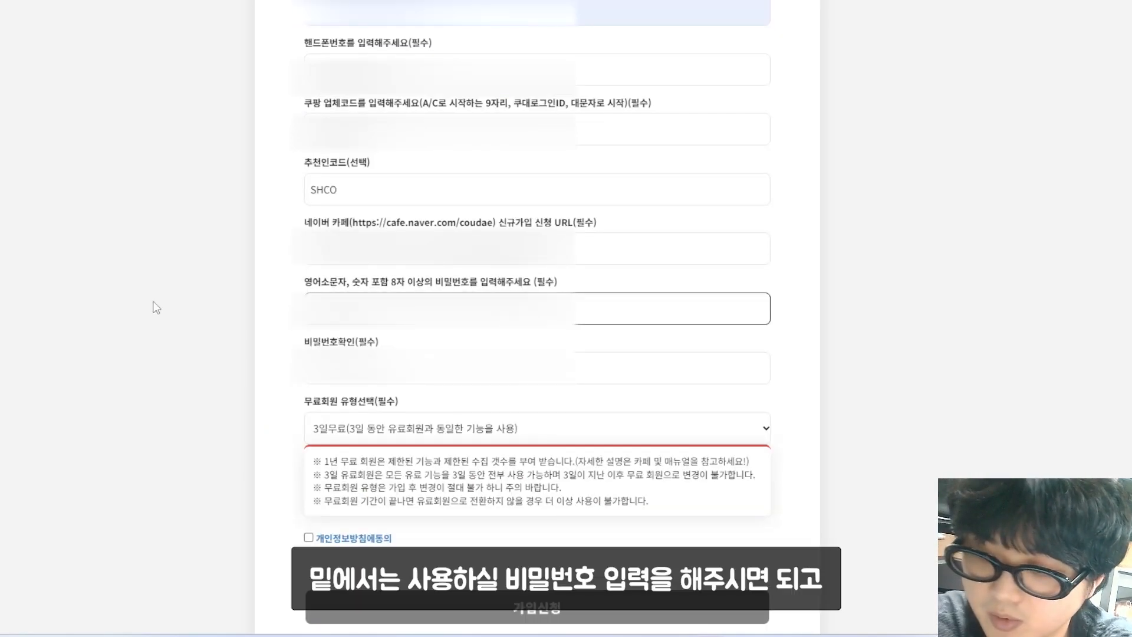
pyautogui.write('•')
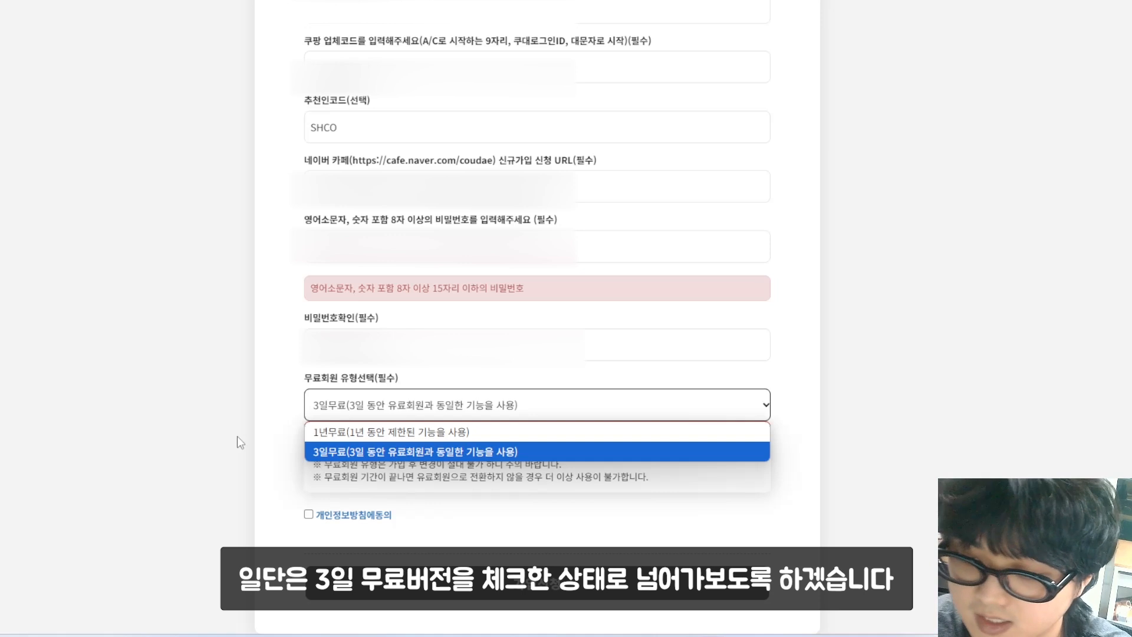
pyautogui.click(237, 437)
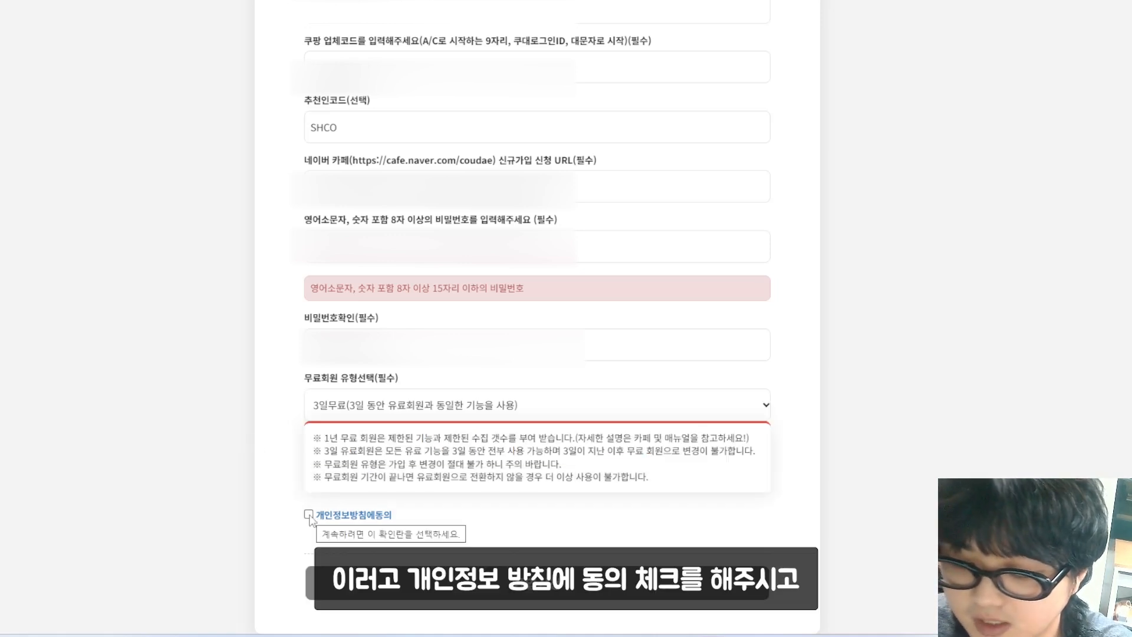
pyautogui.click(309, 514)
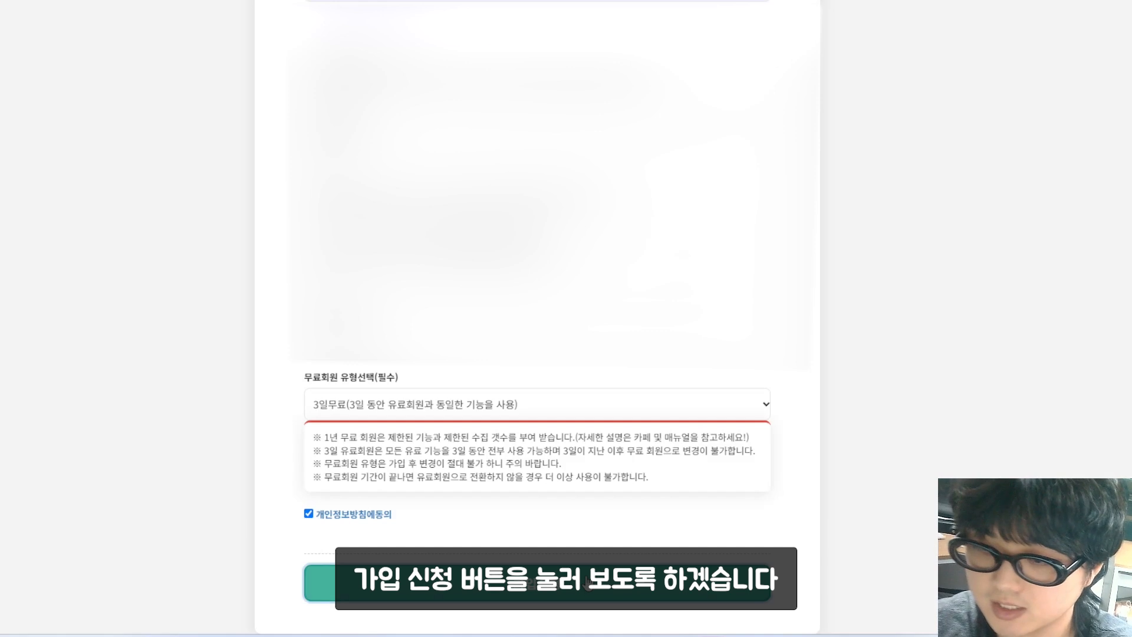
# Step: Submit the Coudae signup with 가입신청 and acknowledge the 신청성공! alert
pyautogui.click(537, 583)
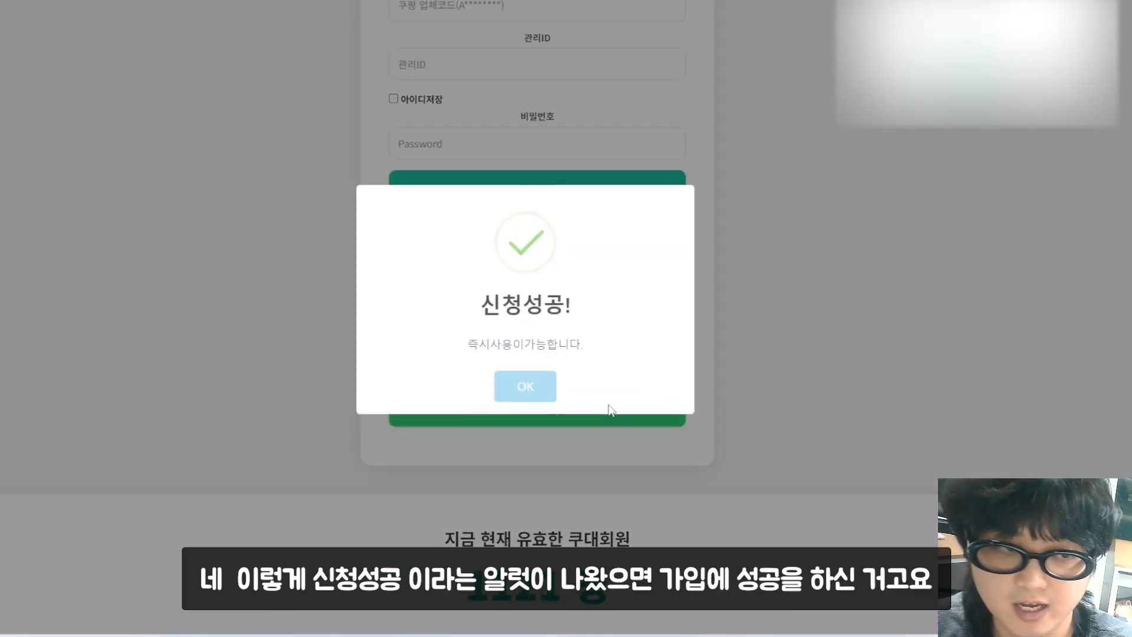
pyautogui.click(527, 386)
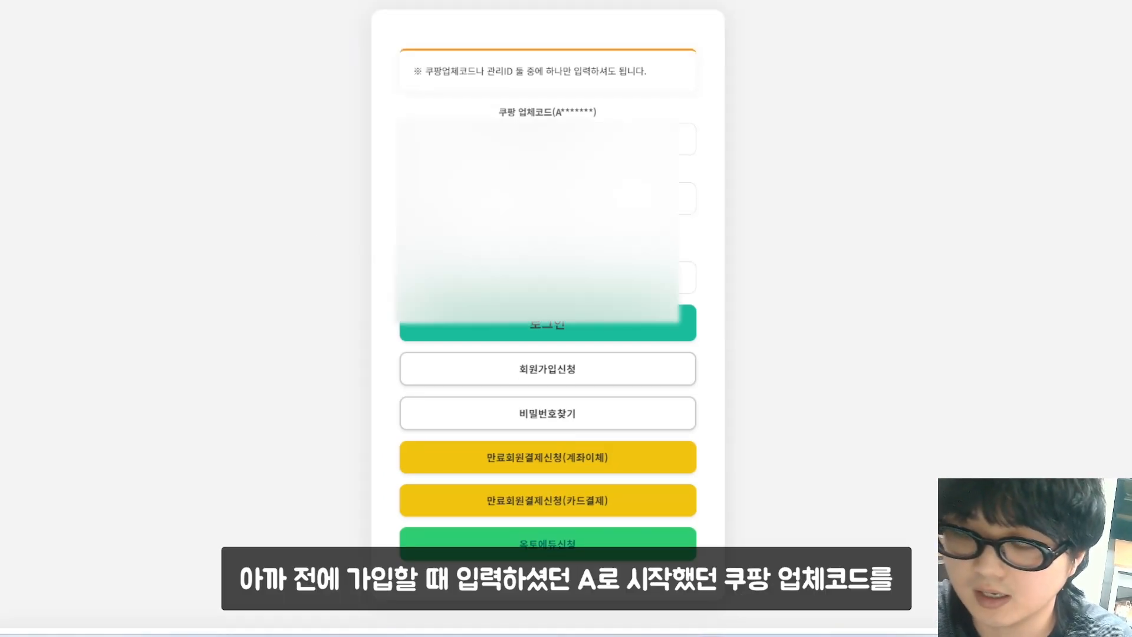
# Step: Log in to Coudae with the vendor code and password, with 아이디저장 ticked
pyautogui.click(512, 140)
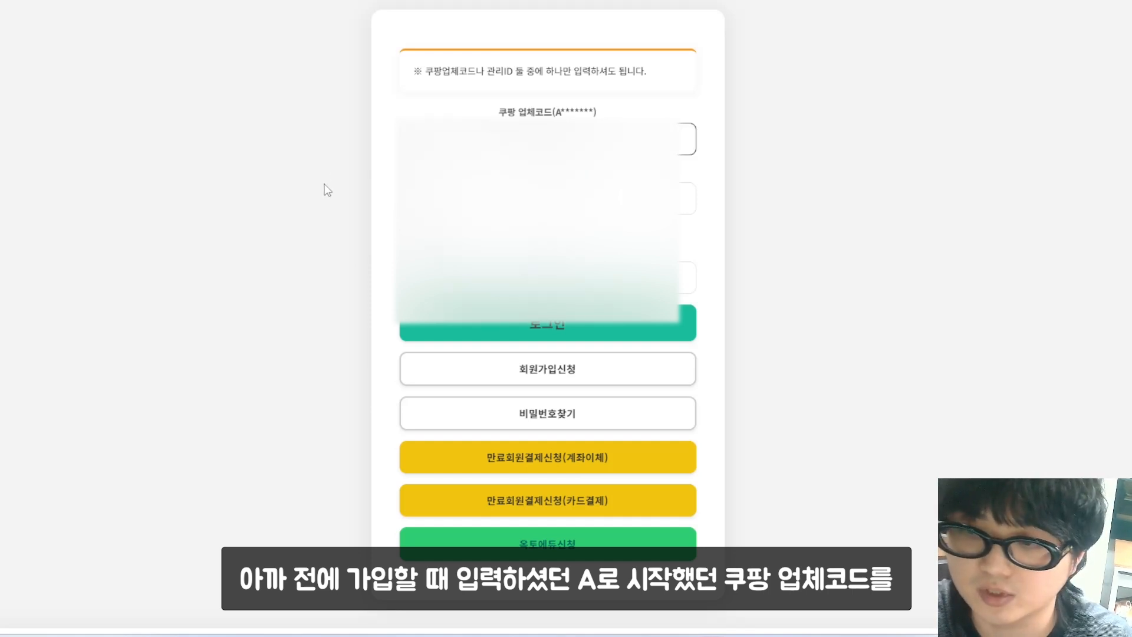
pyautogui.click(404, 233)
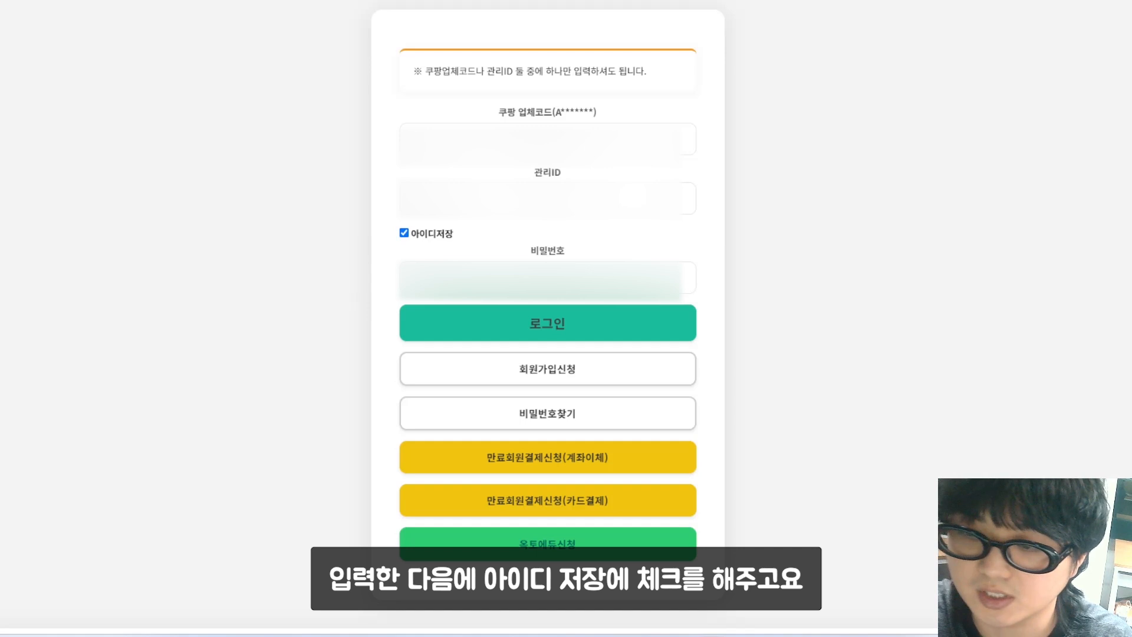
pyautogui.click(466, 278)
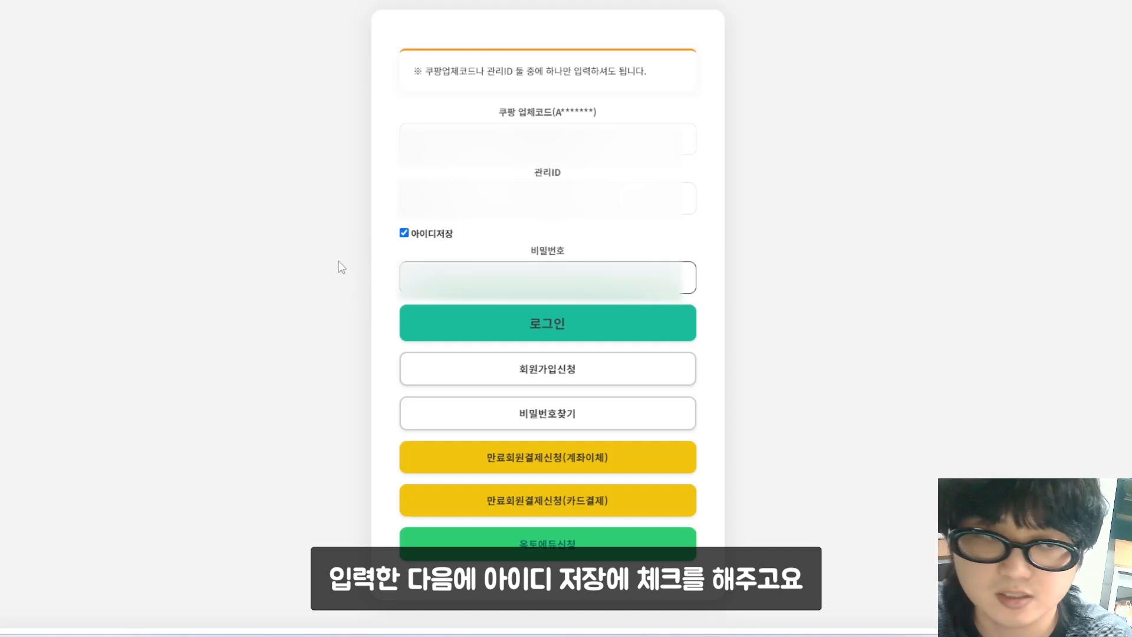
pyautogui.click(241, 242)
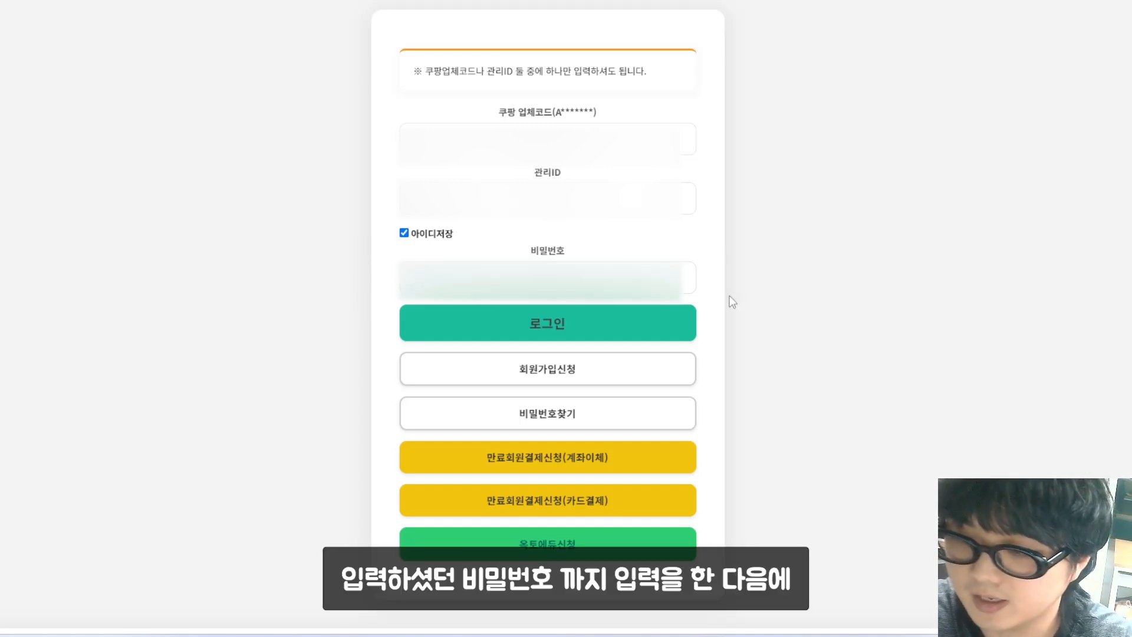
pyautogui.click(611, 326)
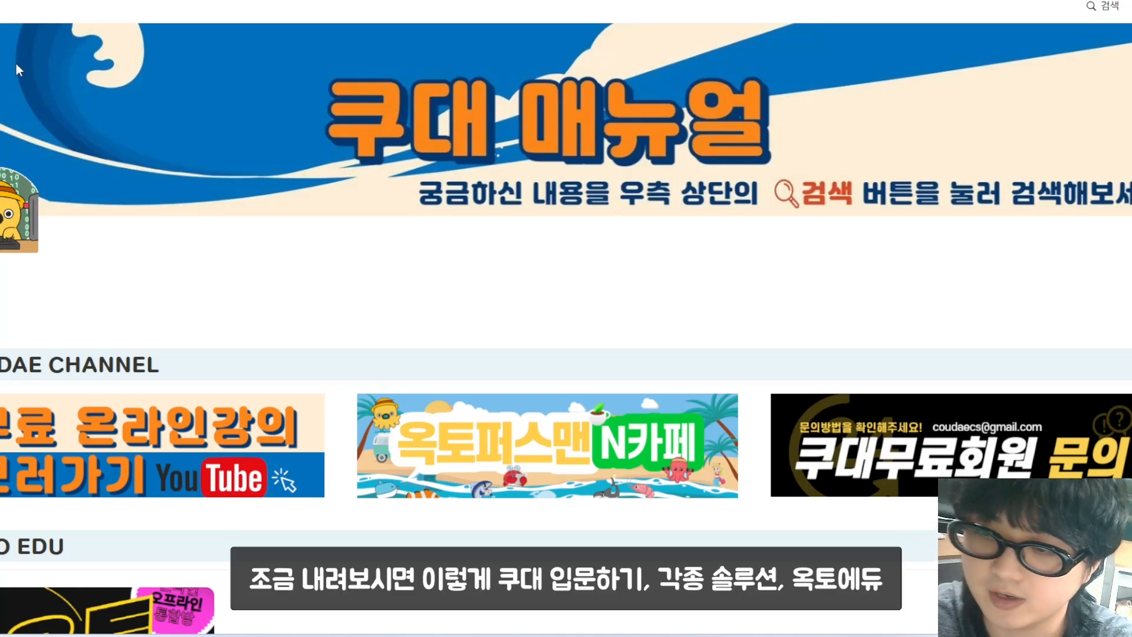
pyautogui.scroll(-10, 240, 186)
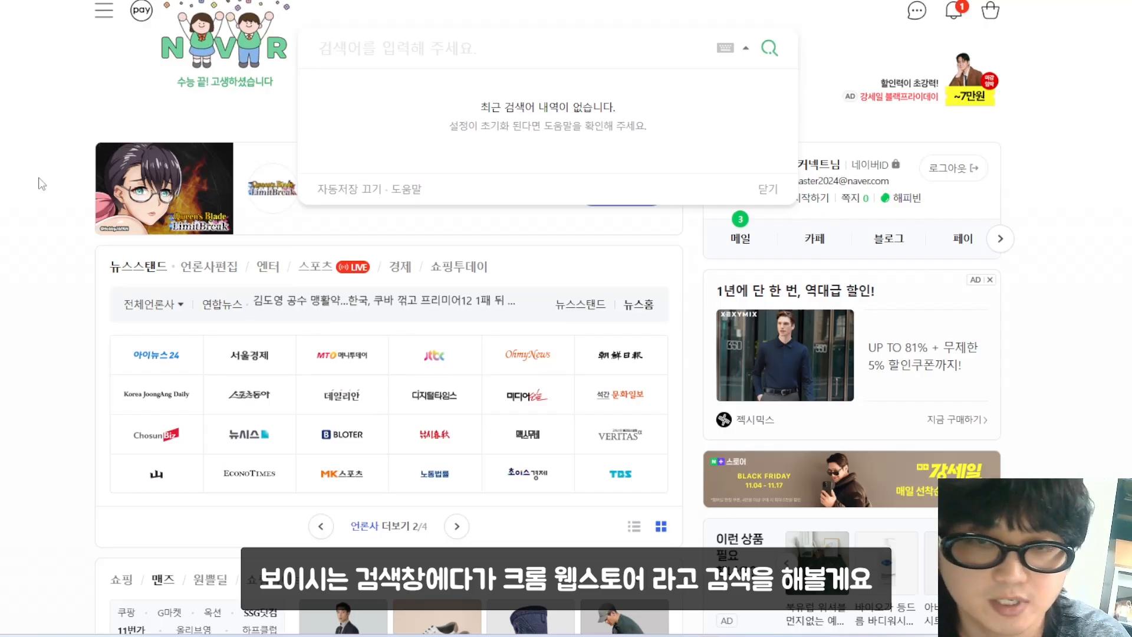
# Step: Search Naver for 크롬 웹스토어 and open the Chrome Web Store result
pyautogui.write('크로ㅁ 웹스토어')
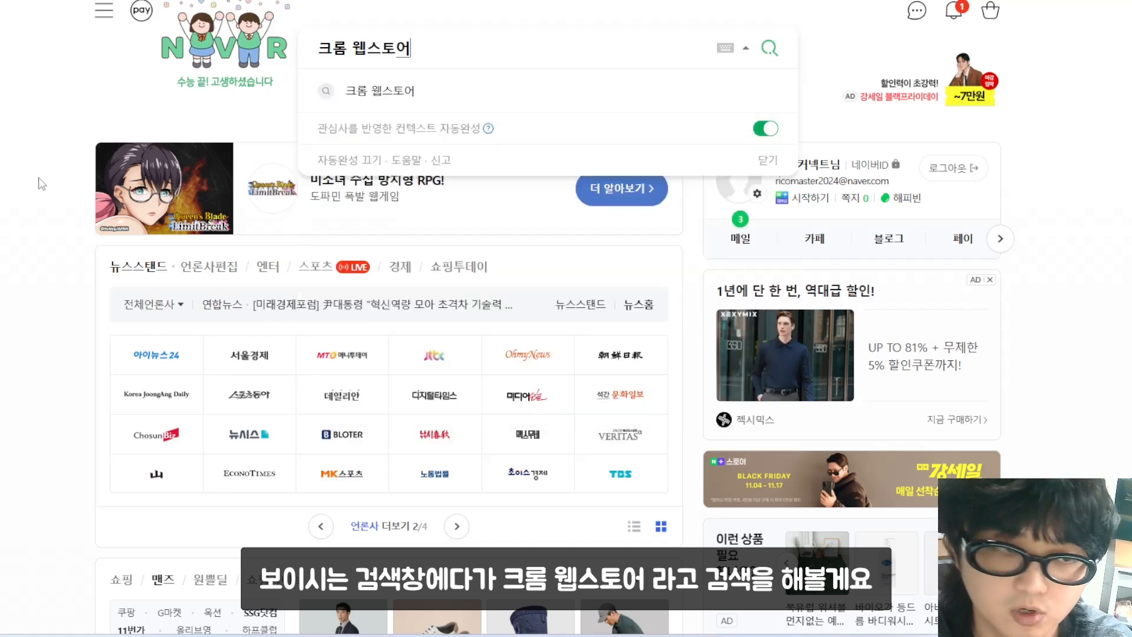
pyautogui.press('Return')
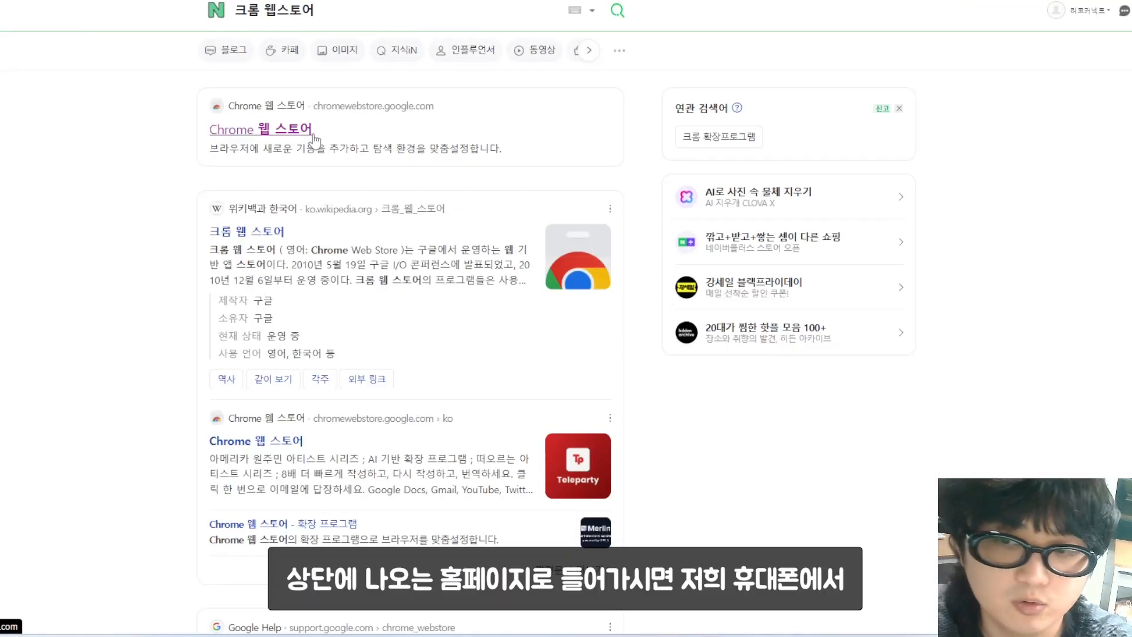
pyautogui.click(315, 140)
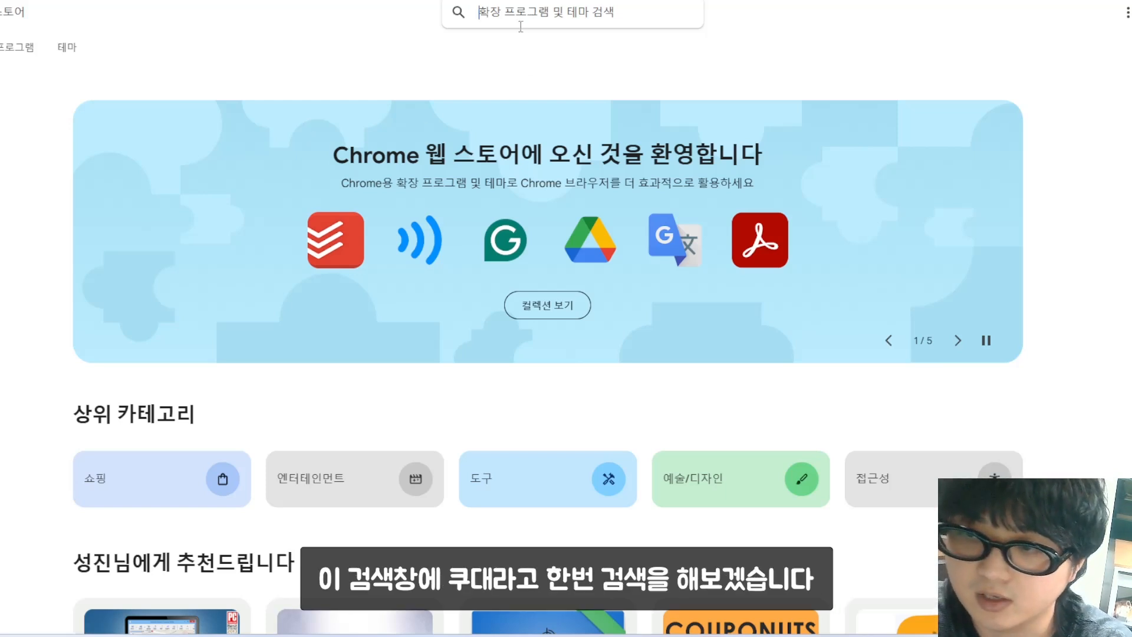
# Step: Search the Web Store for '쿠대' and browse the matching Coudae extensions, including 옥토크롬 아마존
pyautogui.write('쿠대')
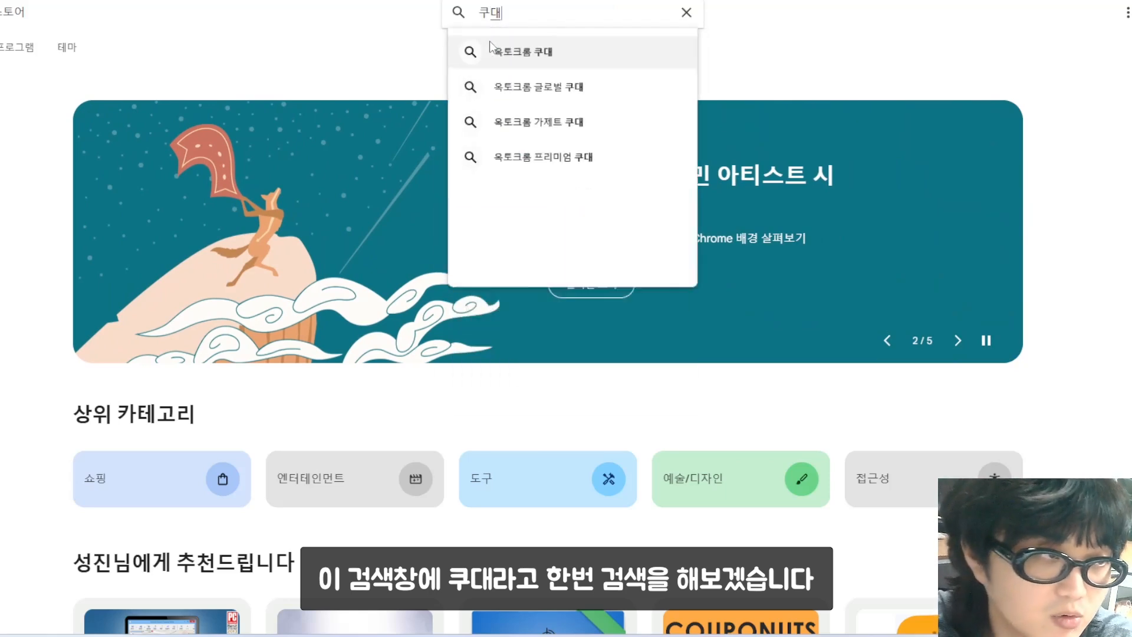
pyautogui.press('Return')
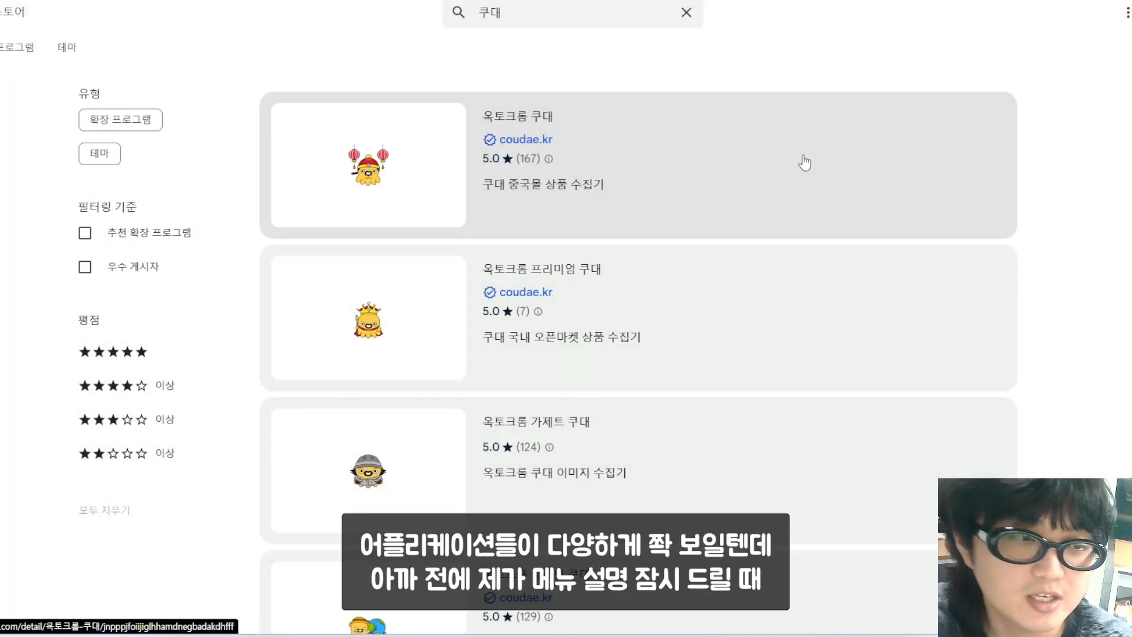
pyautogui.scroll(-5, 805, 162)
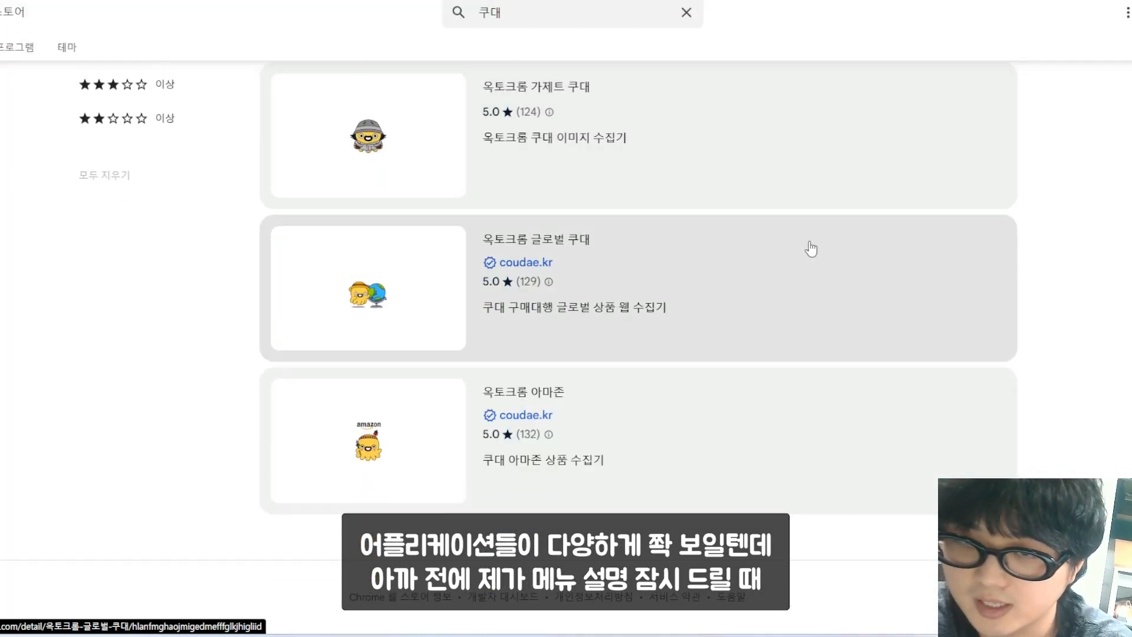
pyautogui.scroll(1, 818, 247)
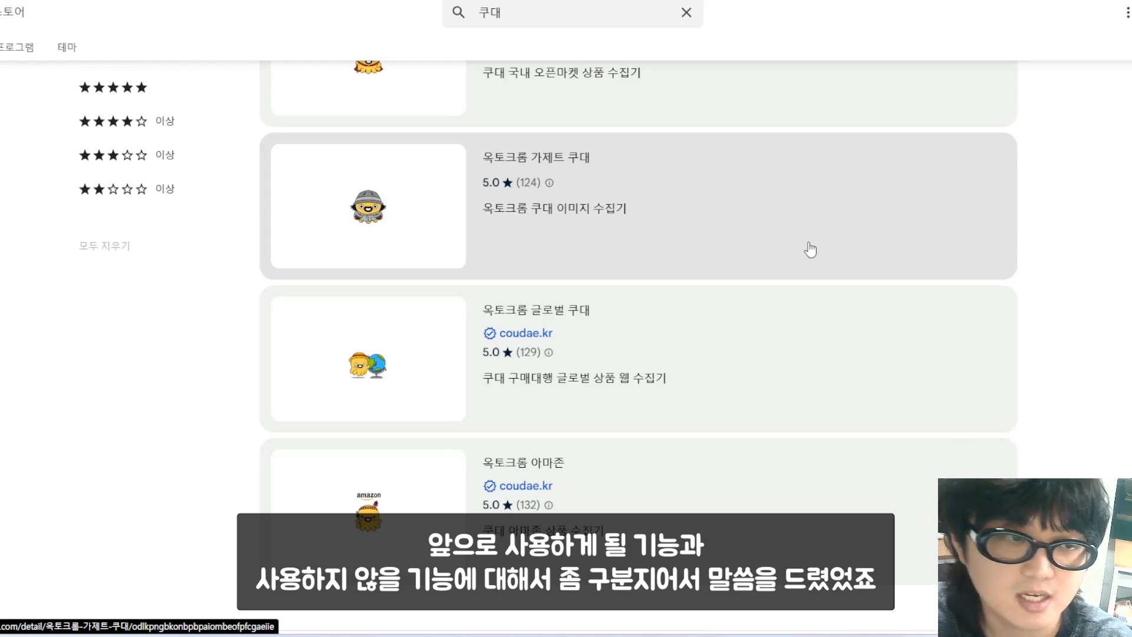
pyautogui.scroll(5, 809, 250)
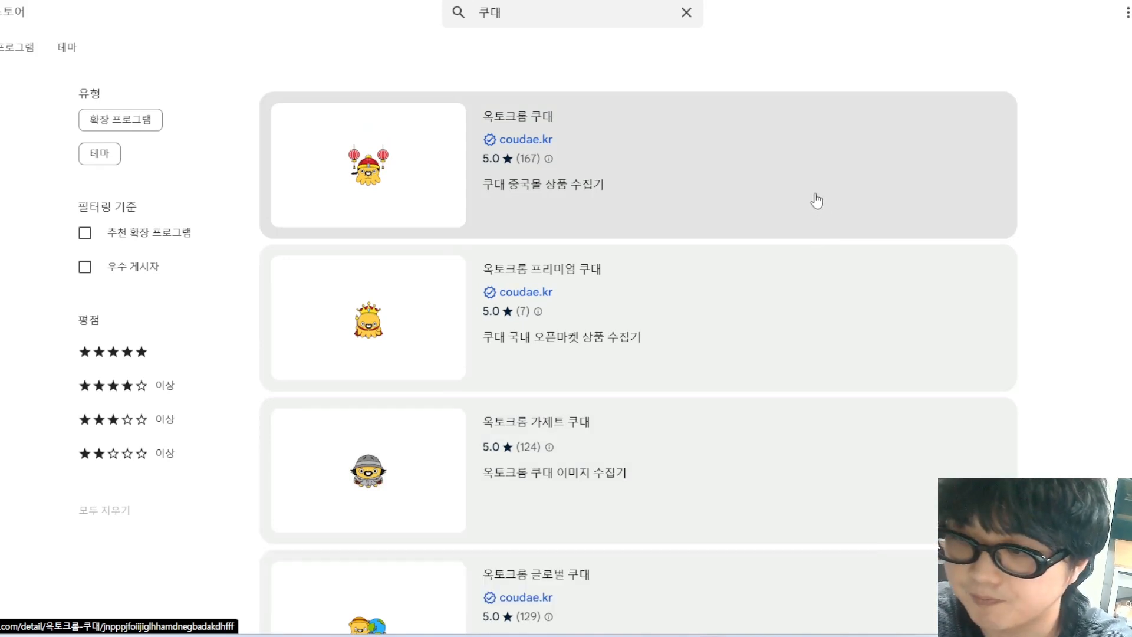
pyautogui.scroll(-3, 245, 298)
pyautogui.scroll(-2, 168, 371)
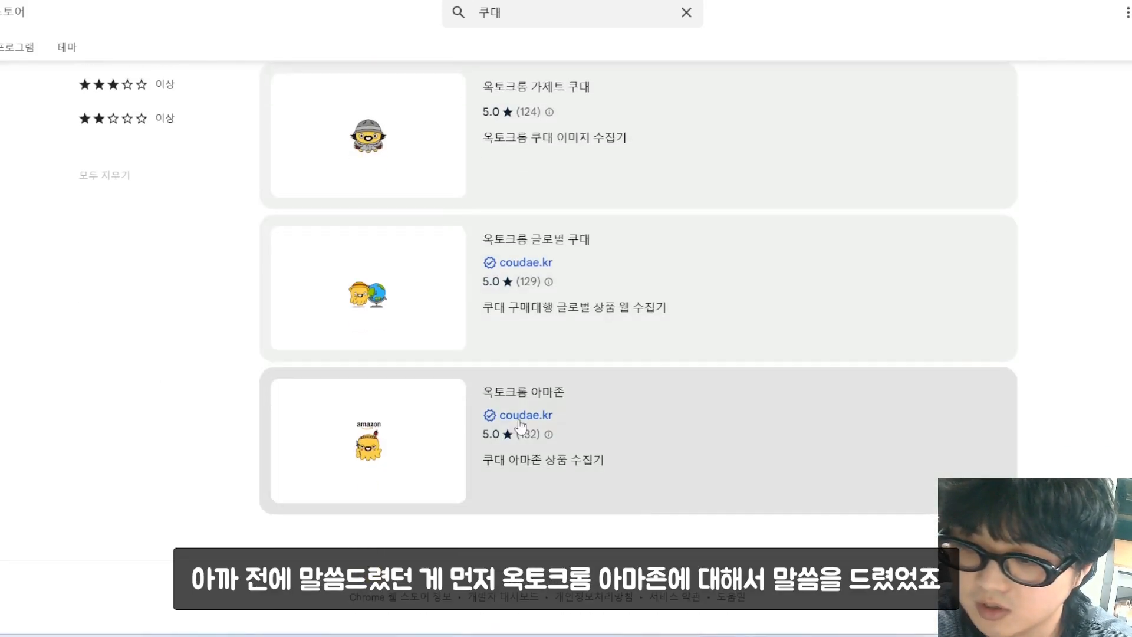
pyautogui.moveTo(549, 437)
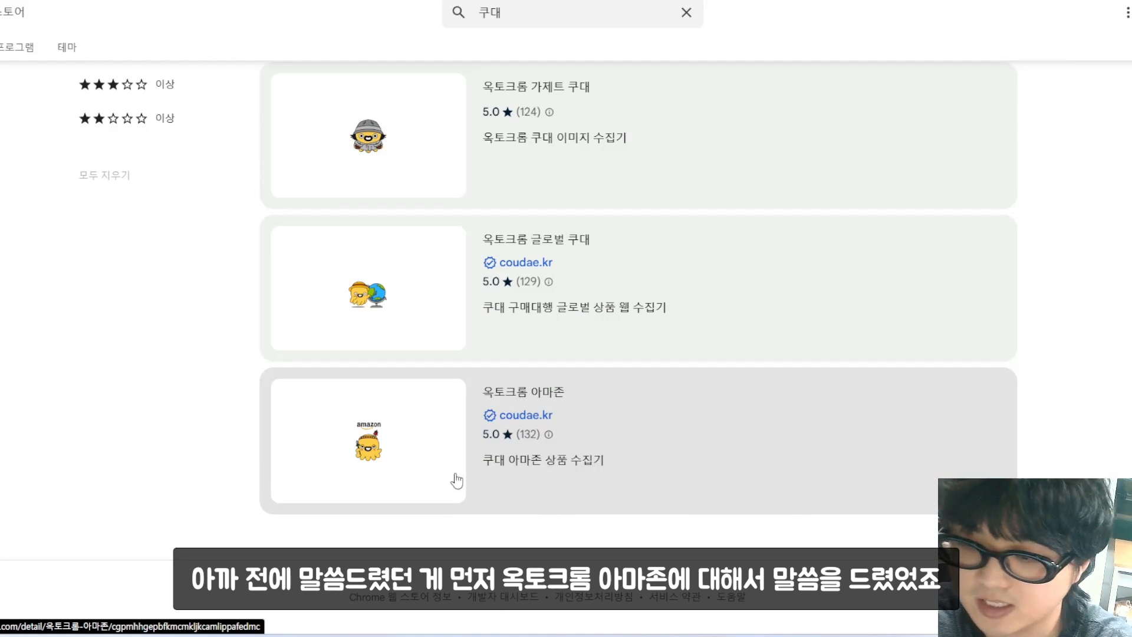
# Step: Add the 옥토크롬 아마존 extension to Chrome and return to the '쿠대' search results
pyautogui.click(671, 456)
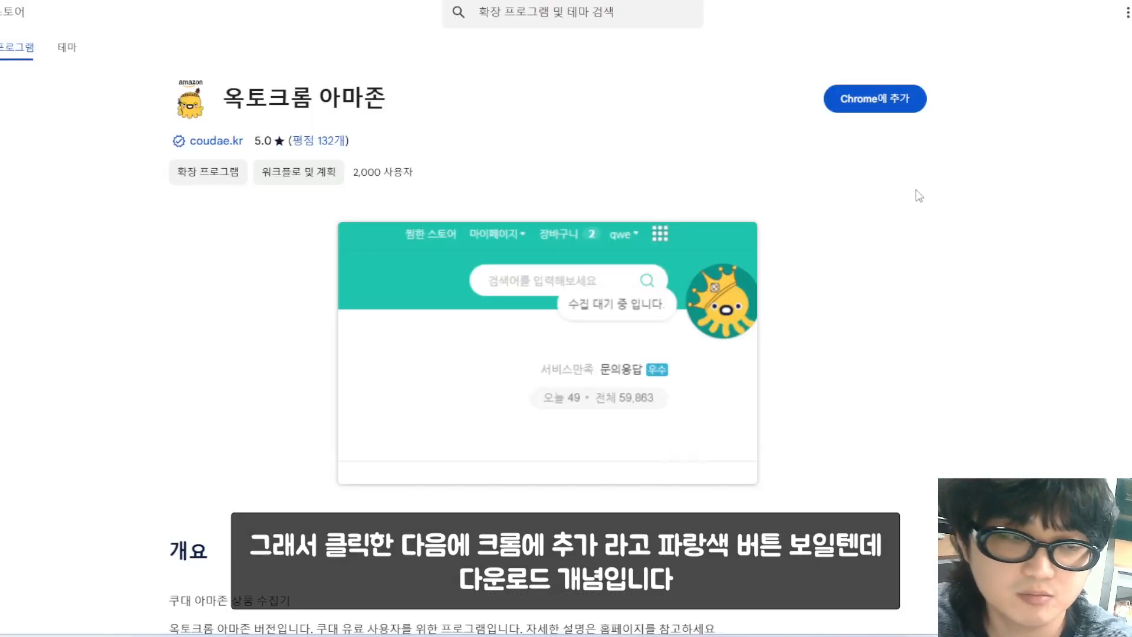
pyautogui.click(881, 103)
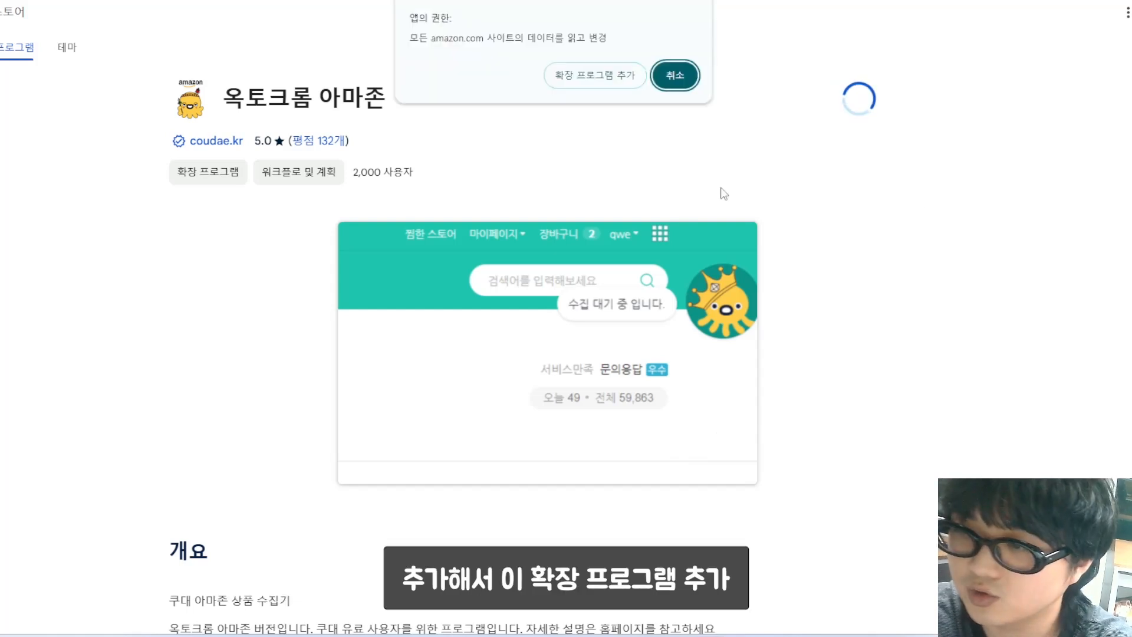
pyautogui.click(595, 75)
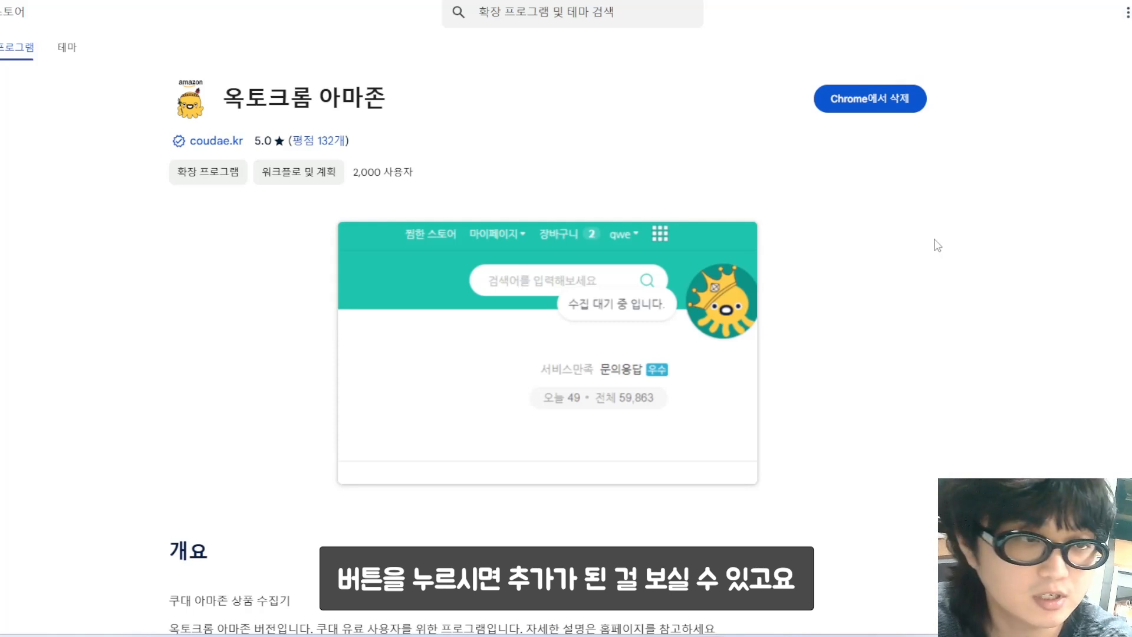
pyautogui.hotkey('alt', 'Left')
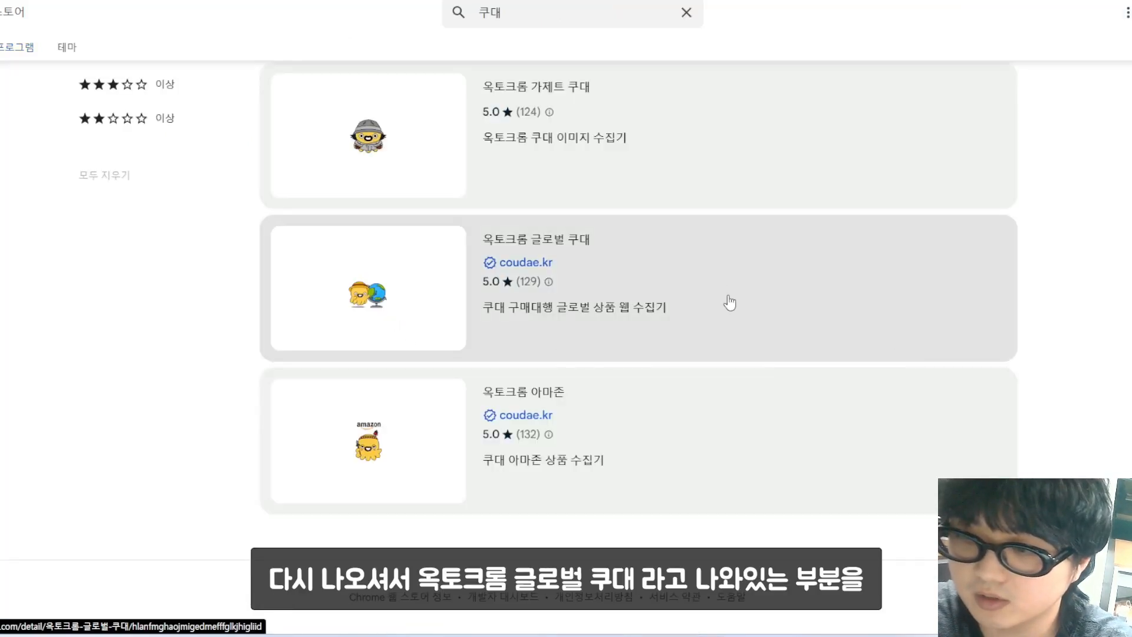
pyautogui.click(710, 295)
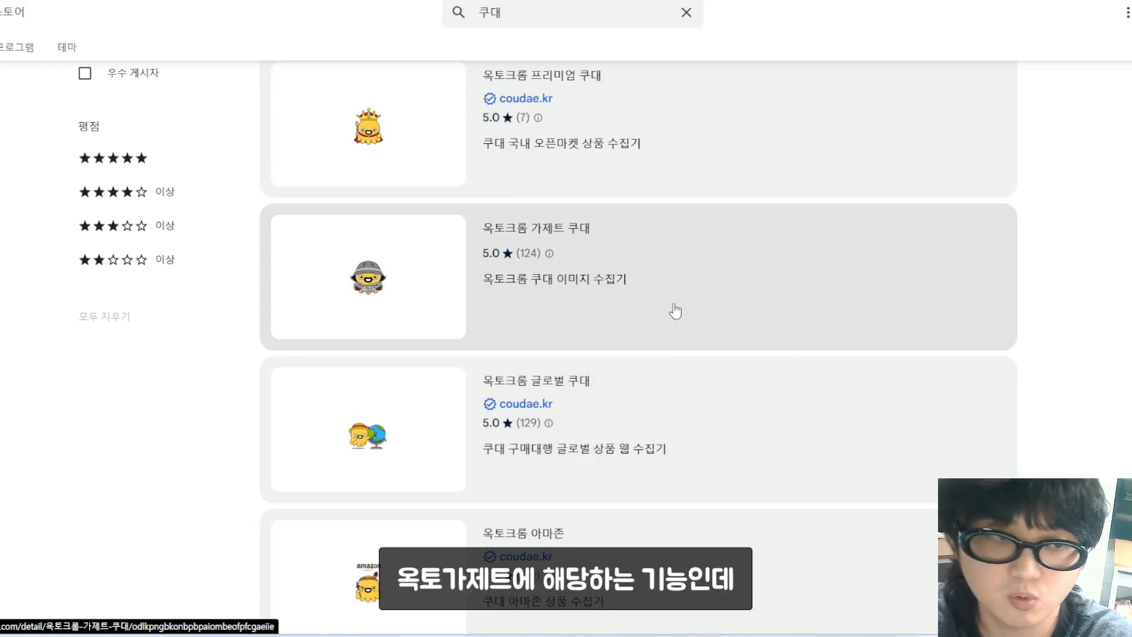
# Step: Add the 옥토크롬 가제트 쿠대 extension to Chrome and close the Web Store window
pyautogui.click(677, 285)
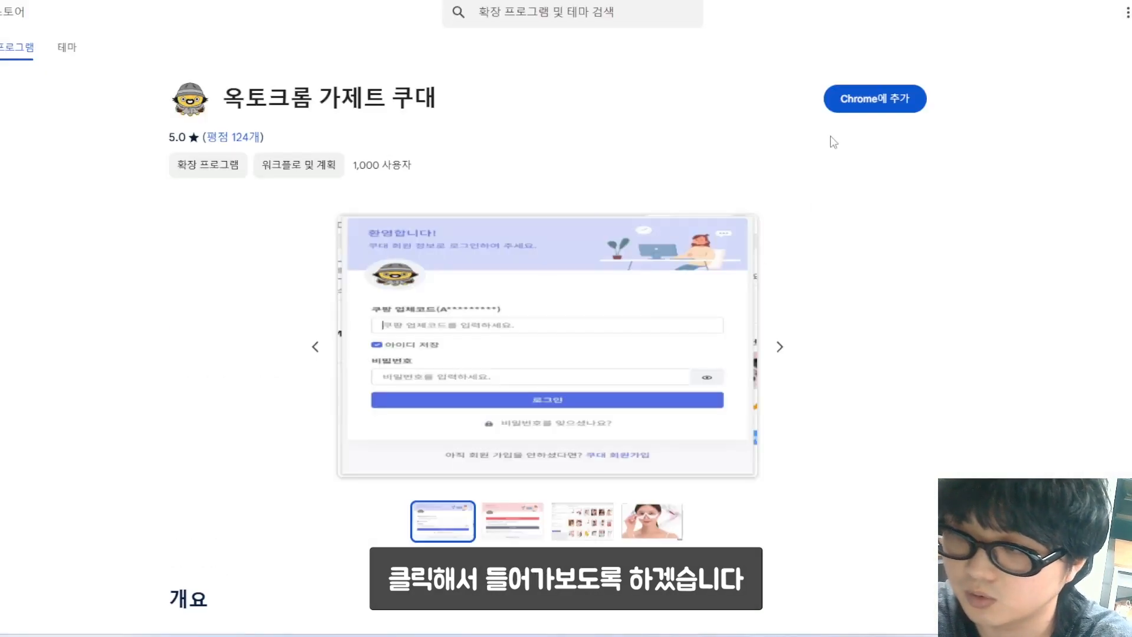
pyautogui.click(844, 105)
pyautogui.click(608, 82)
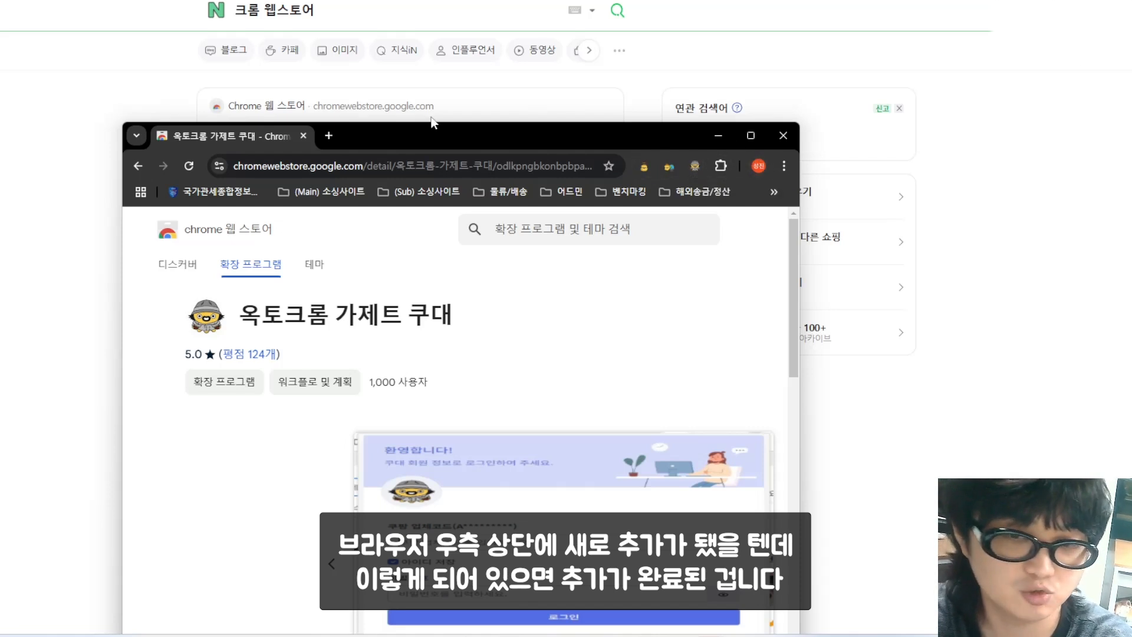
pyautogui.click(90, 94)
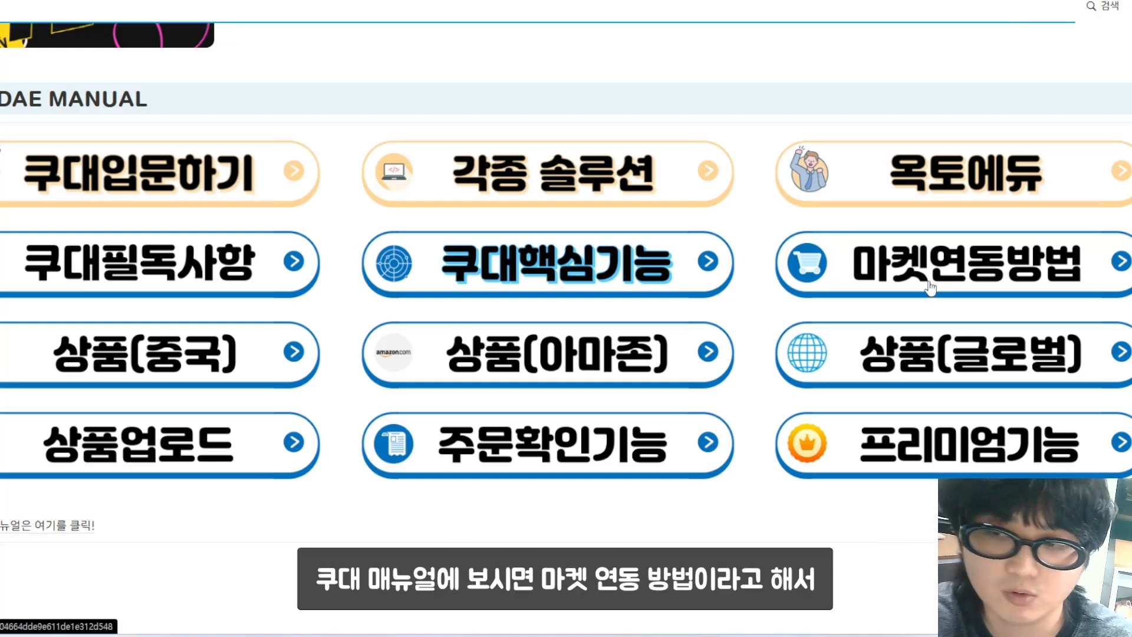
# Step: Open the 마켓연동방법 guide from the Coudae manual section
pyautogui.click(930, 288)
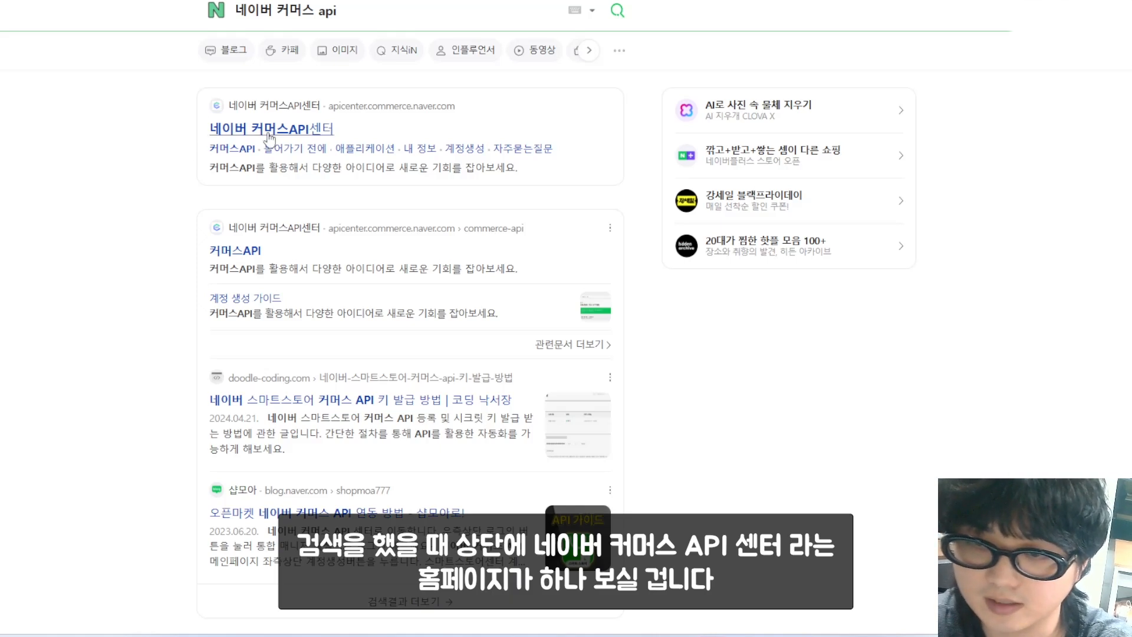
# Step: Sign up for a Commerce API Center developer account, accepting only the required terms
pyautogui.click(323, 140)
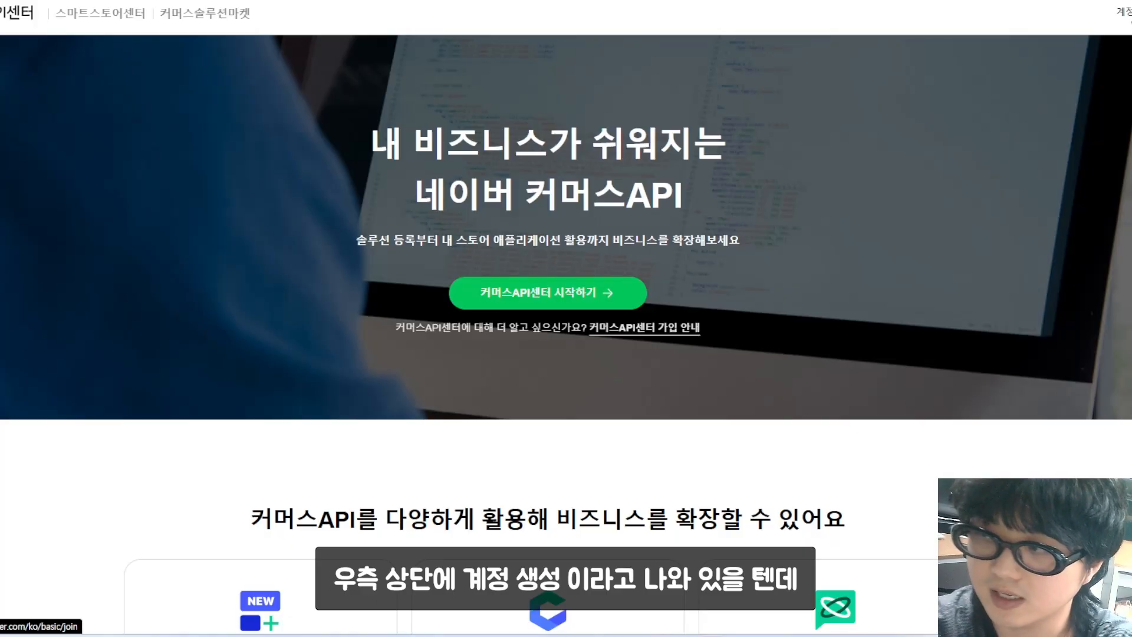
pyautogui.click(1131, 15)
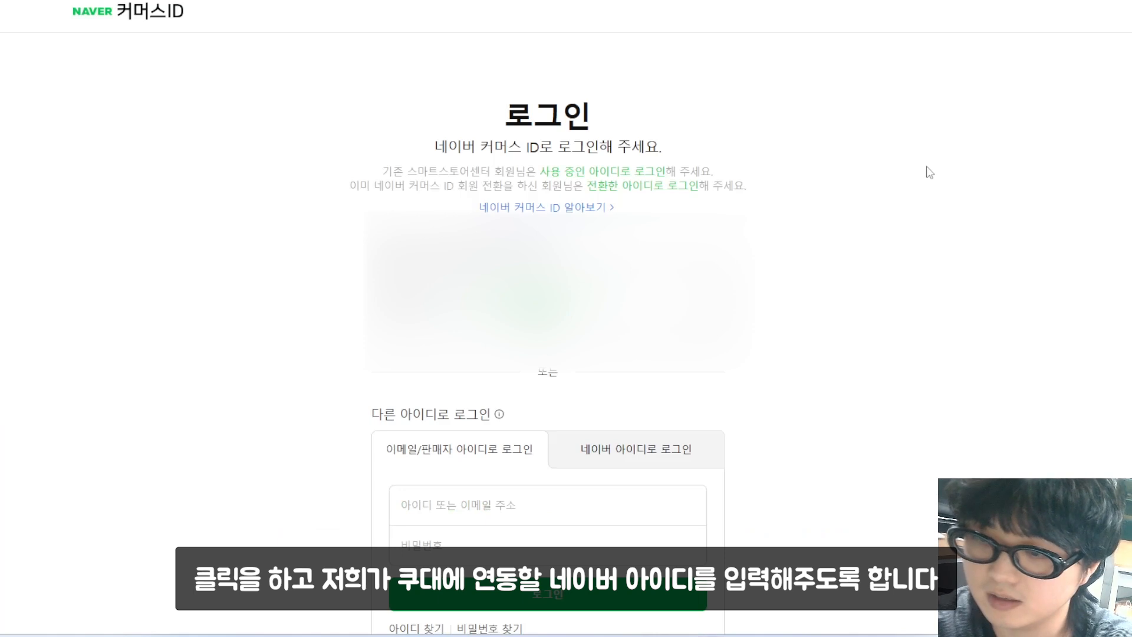
pyautogui.scroll(-2, 915, 178)
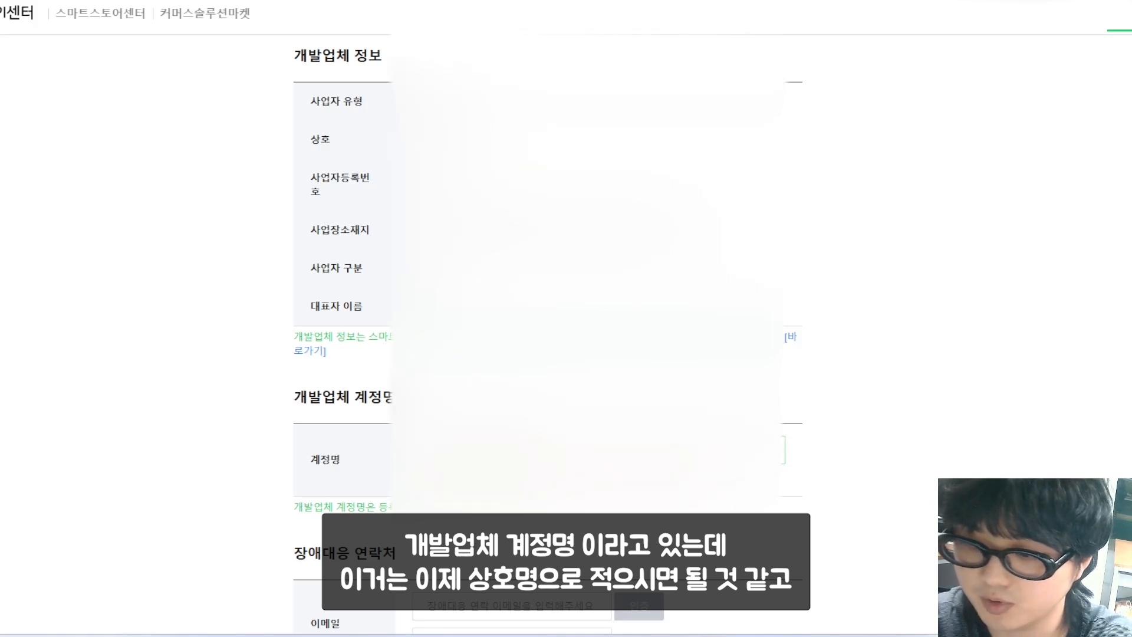
pyautogui.scroll(-2, 548, 295)
pyautogui.scroll(-2, 549, 443)
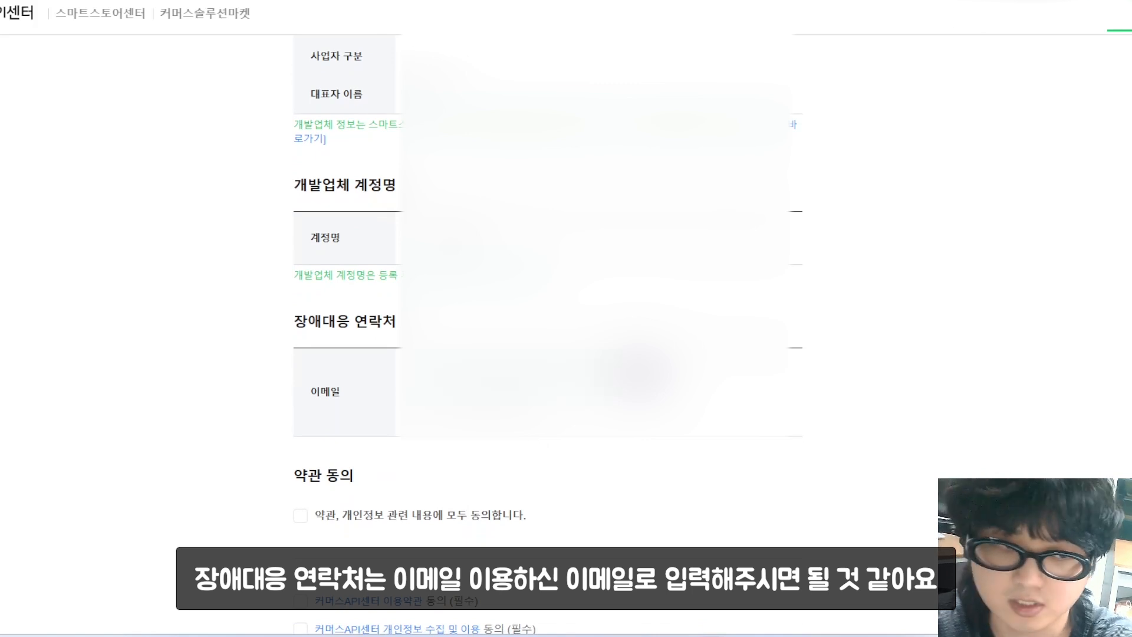
pyautogui.click(641, 375)
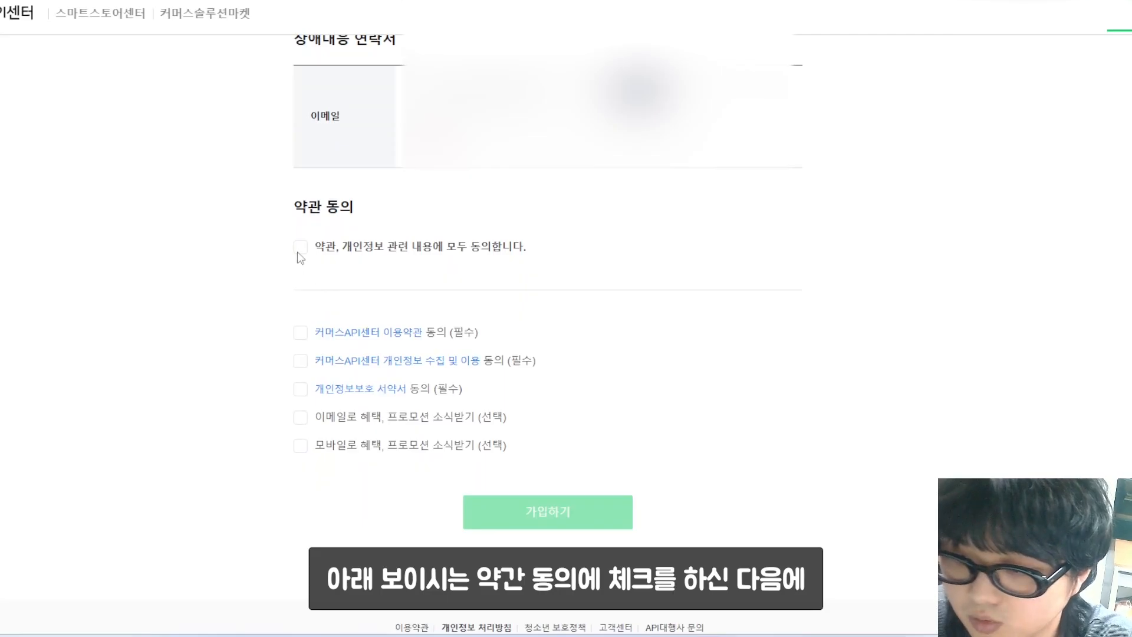
pyautogui.click(300, 248)
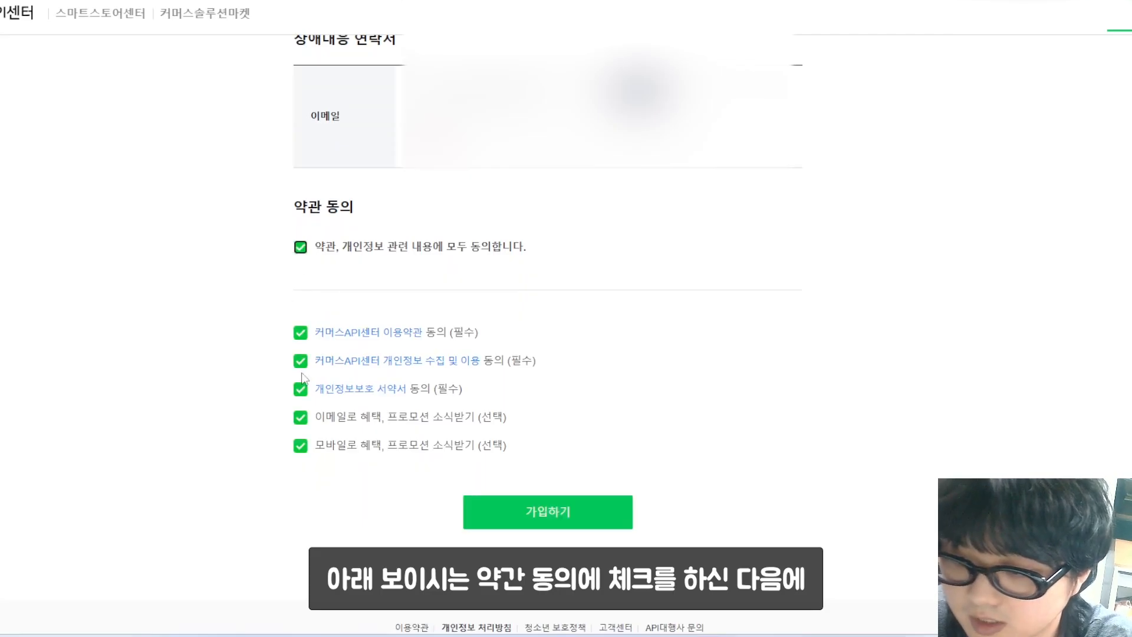
pyautogui.click(300, 417)
pyautogui.click(302, 449)
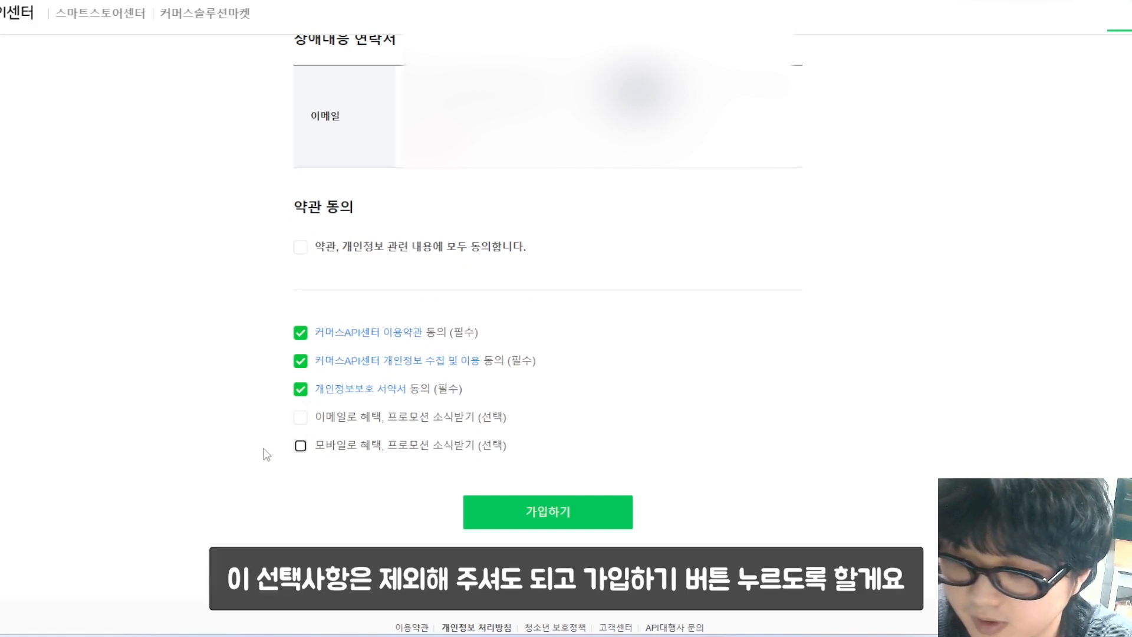
pyautogui.click(522, 524)
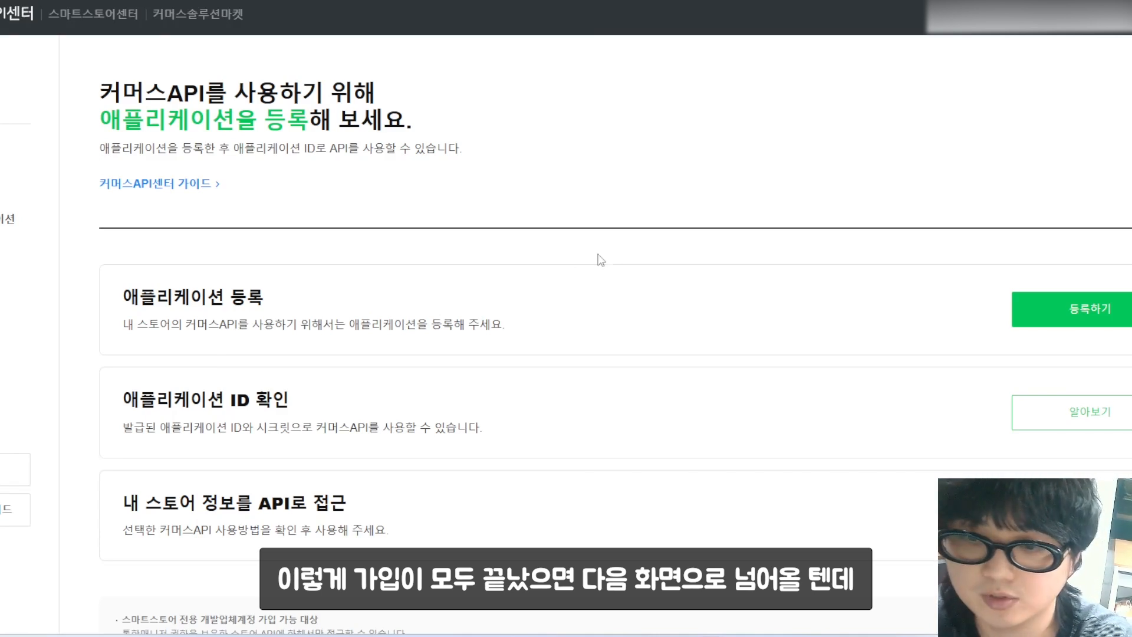
# Step: Start a new application, fill its name and description, and add one API call IP
pyautogui.click(1068, 321)
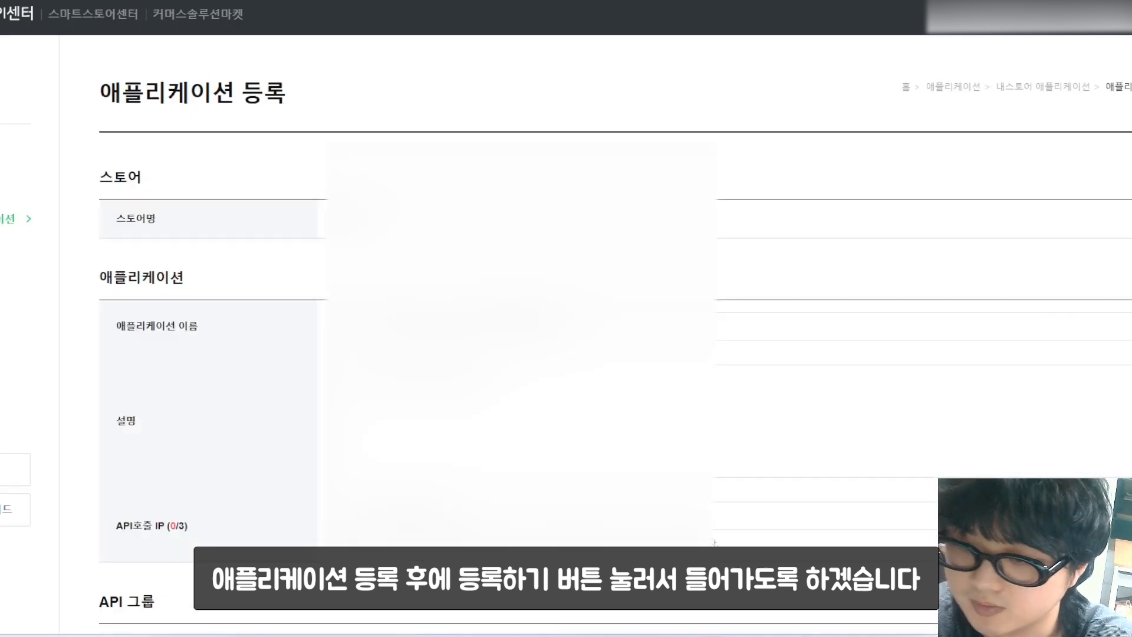
pyautogui.scroll(-1, 190, 275)
pyautogui.click(436, 256)
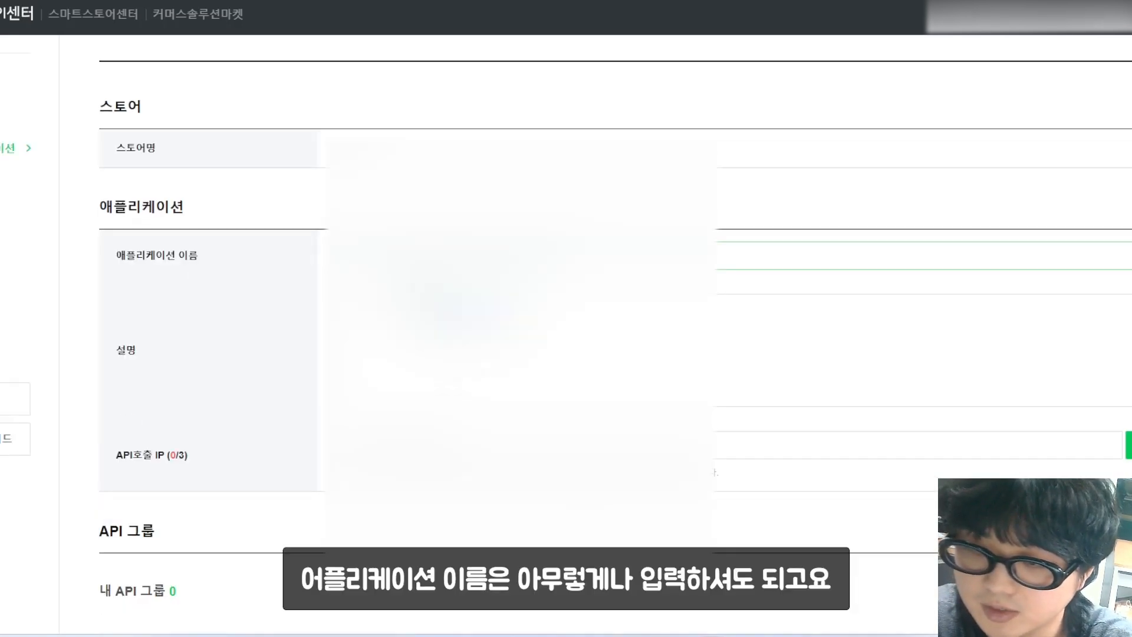
pyautogui.click(436, 348)
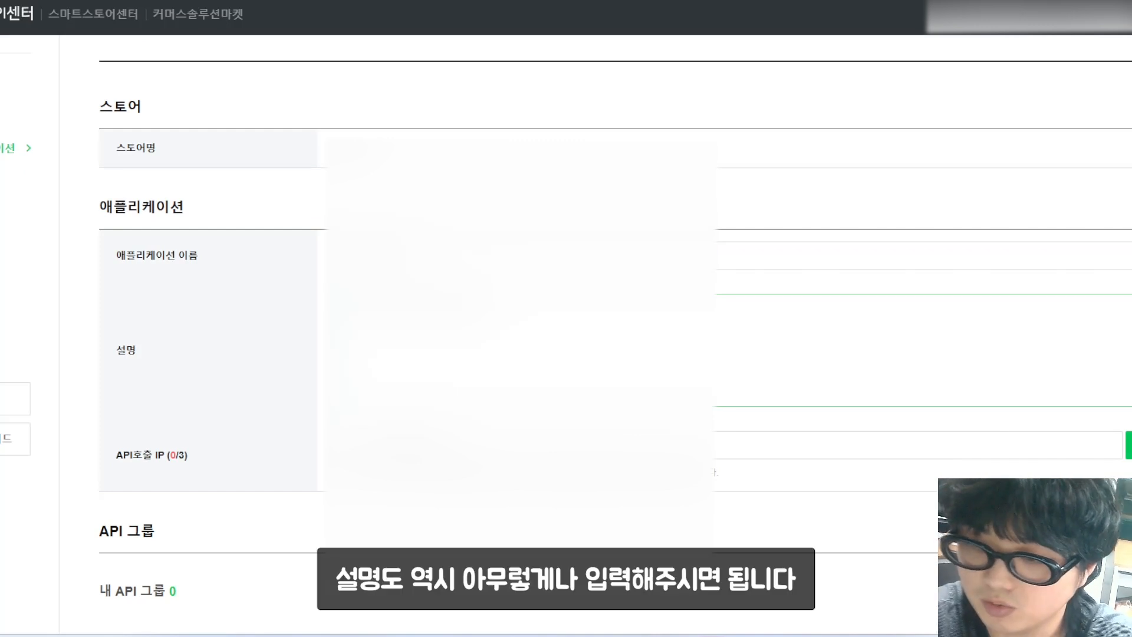
pyautogui.scroll(-1, 260, 364)
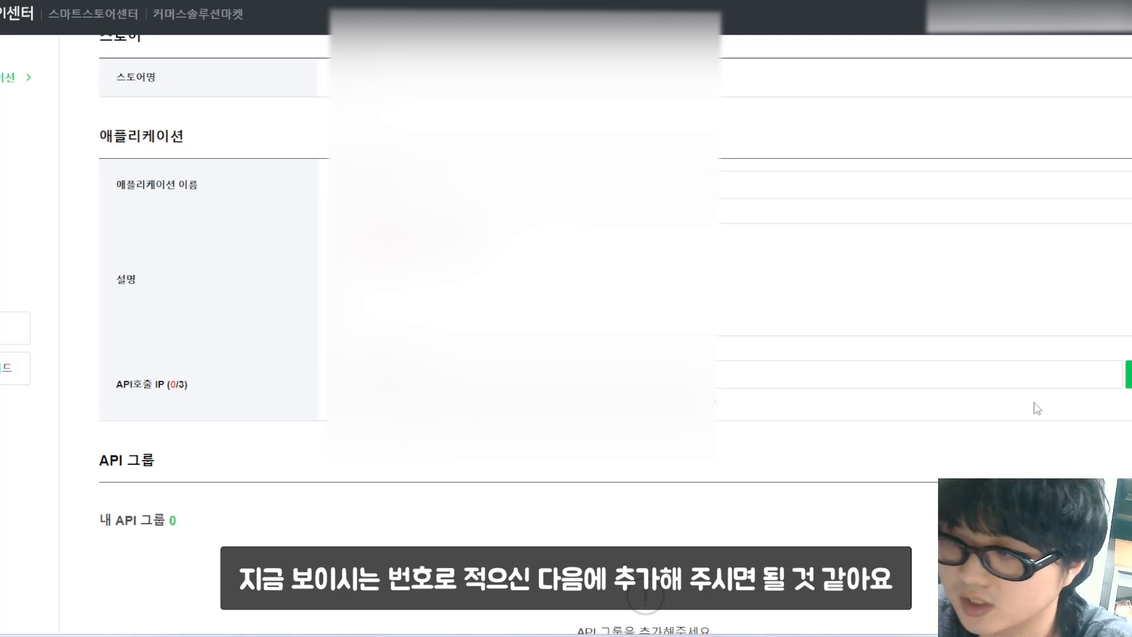
pyautogui.click(1129, 374)
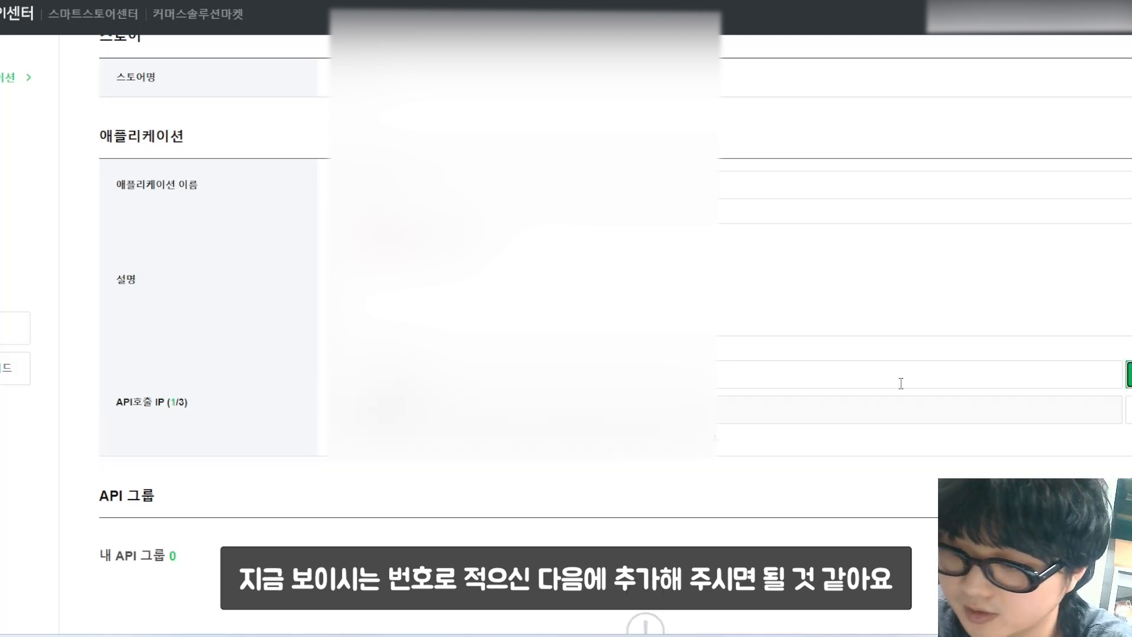
pyautogui.scroll(-5, 991, 382)
pyautogui.scroll(-3, 508, 252)
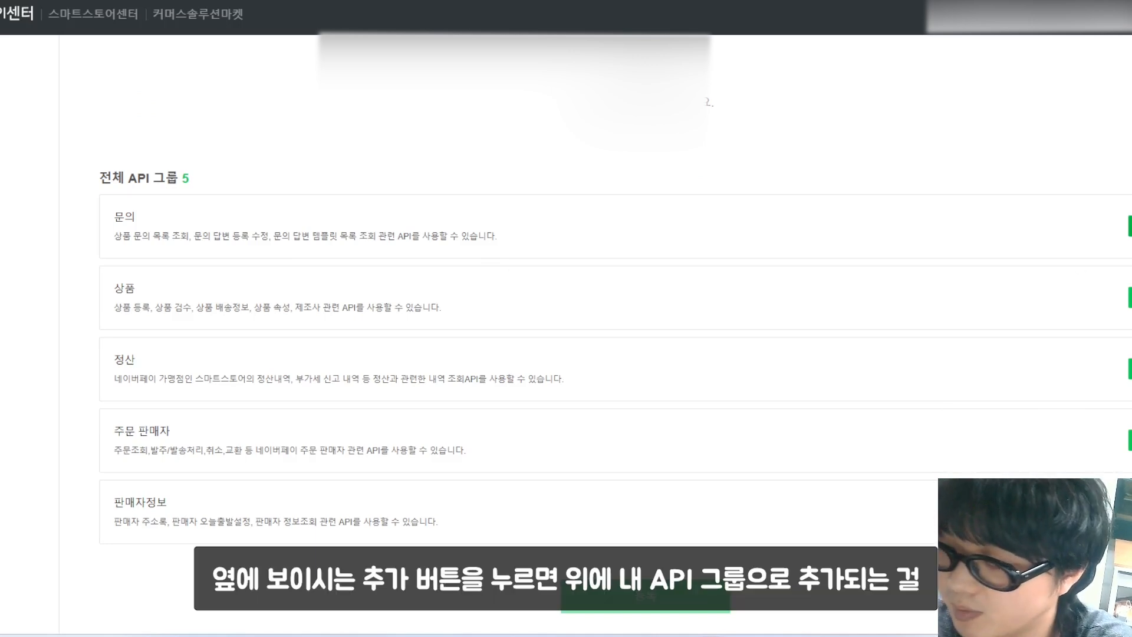
# Step: Add the API groups, including 문의, to the application and register it
pyautogui.click(1130, 227)
pyautogui.scroll(3, 752, 368)
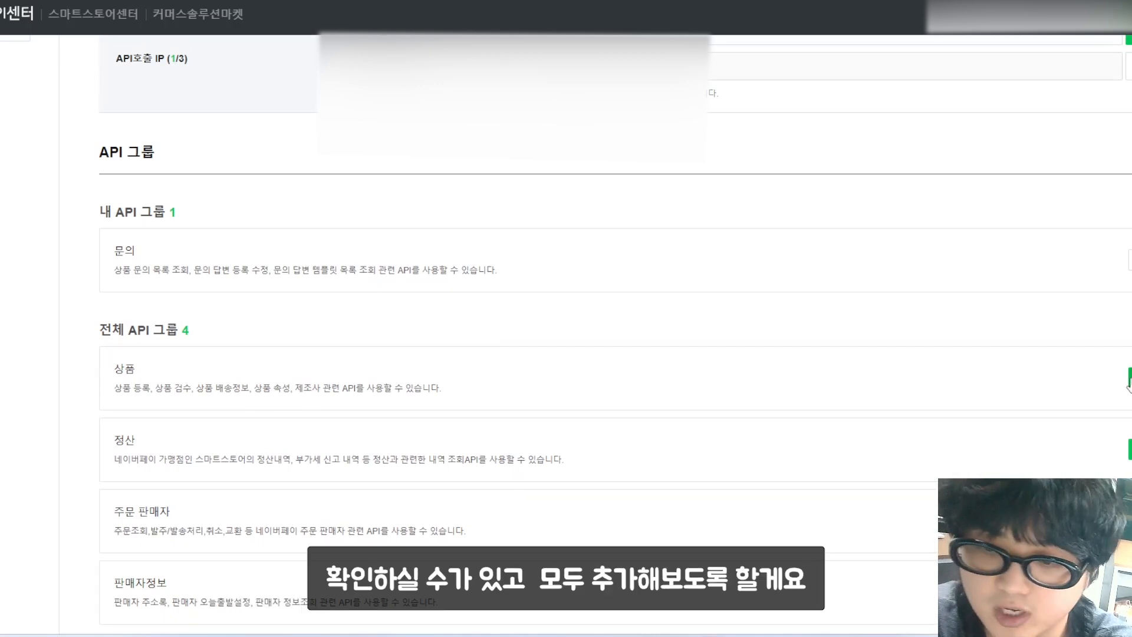
pyautogui.scroll(-1, 1129, 386)
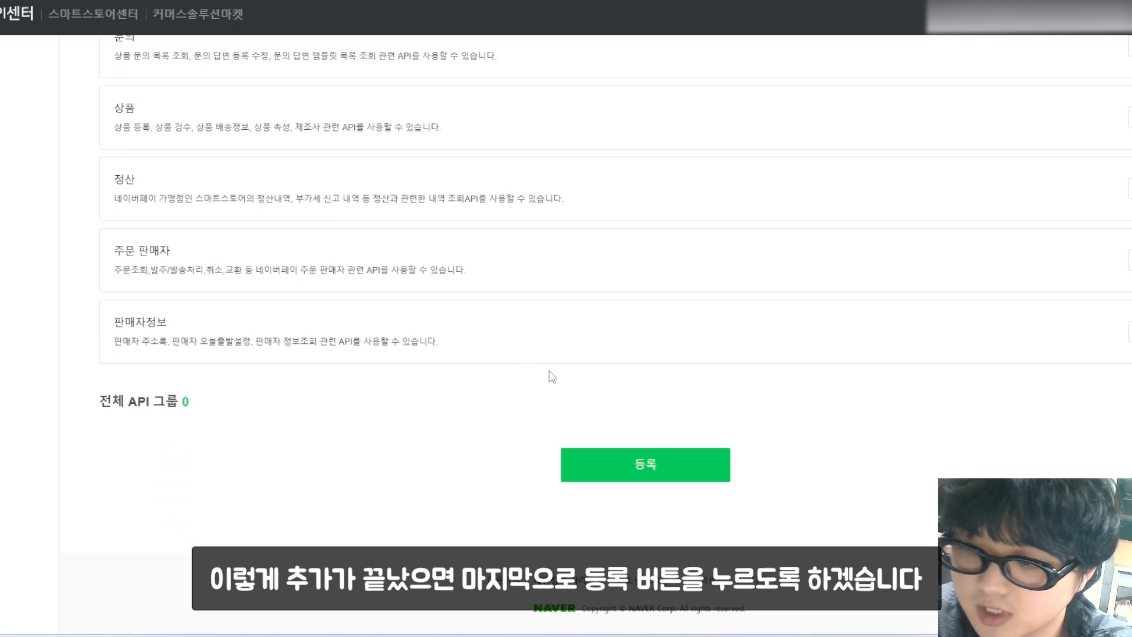
pyautogui.click(641, 469)
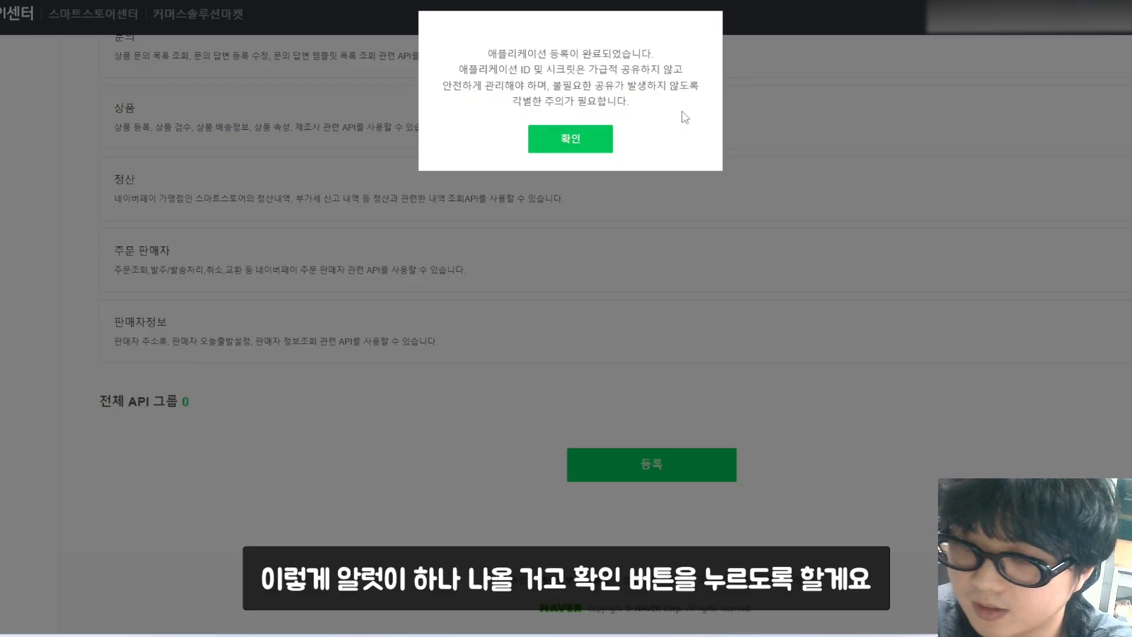
pyautogui.click(580, 147)
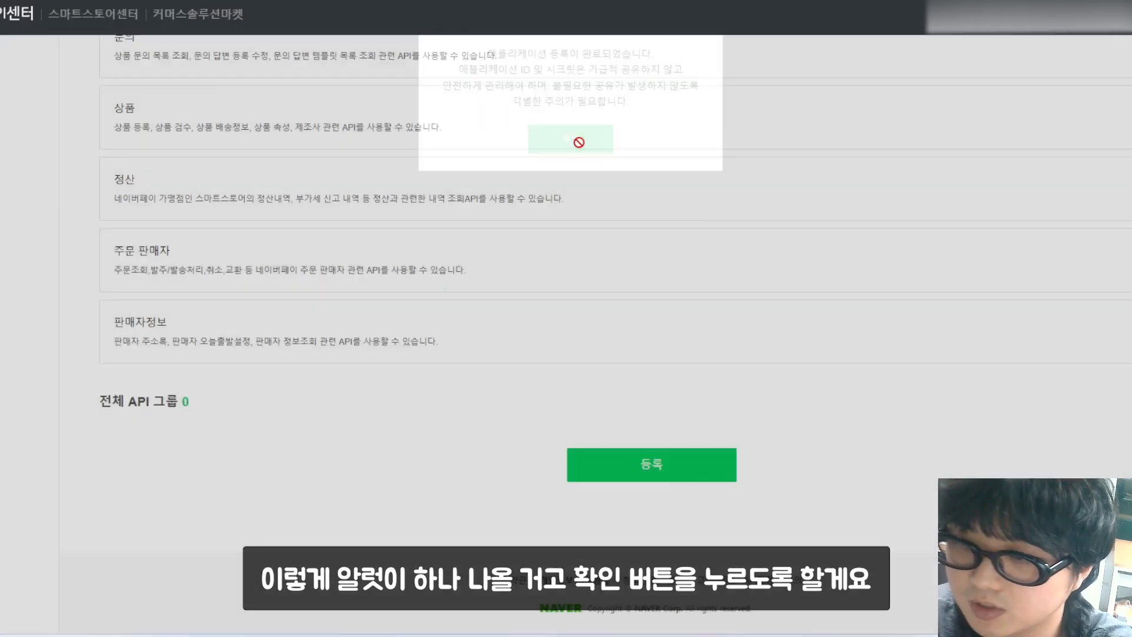
pyautogui.scroll(-1, 595, 188)
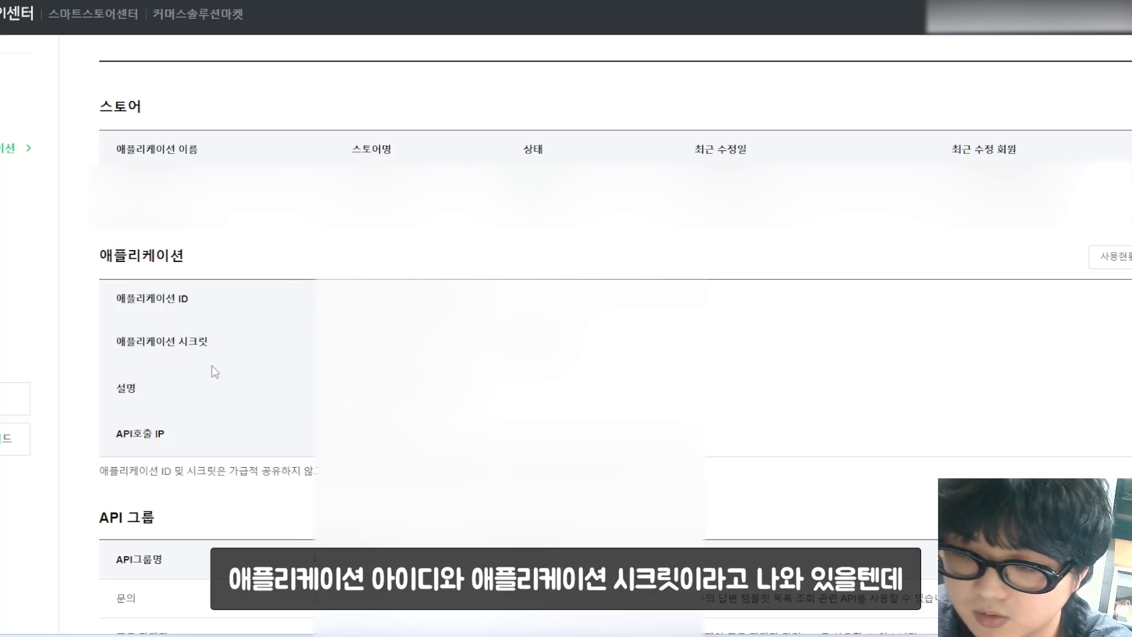
# Step: Reveal the masked application ID and secret, then select the application ID to copy
pyautogui.doubleClick(401, 299)
pyautogui.click(402, 319)
pyautogui.click(637, 323)
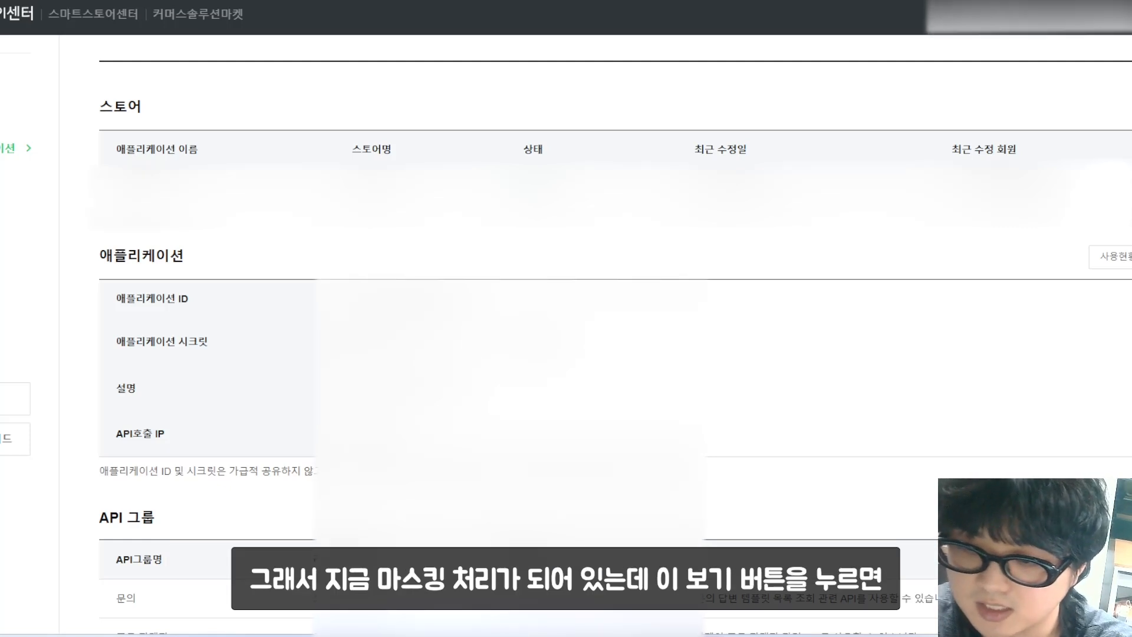
pyautogui.click(472, 341)
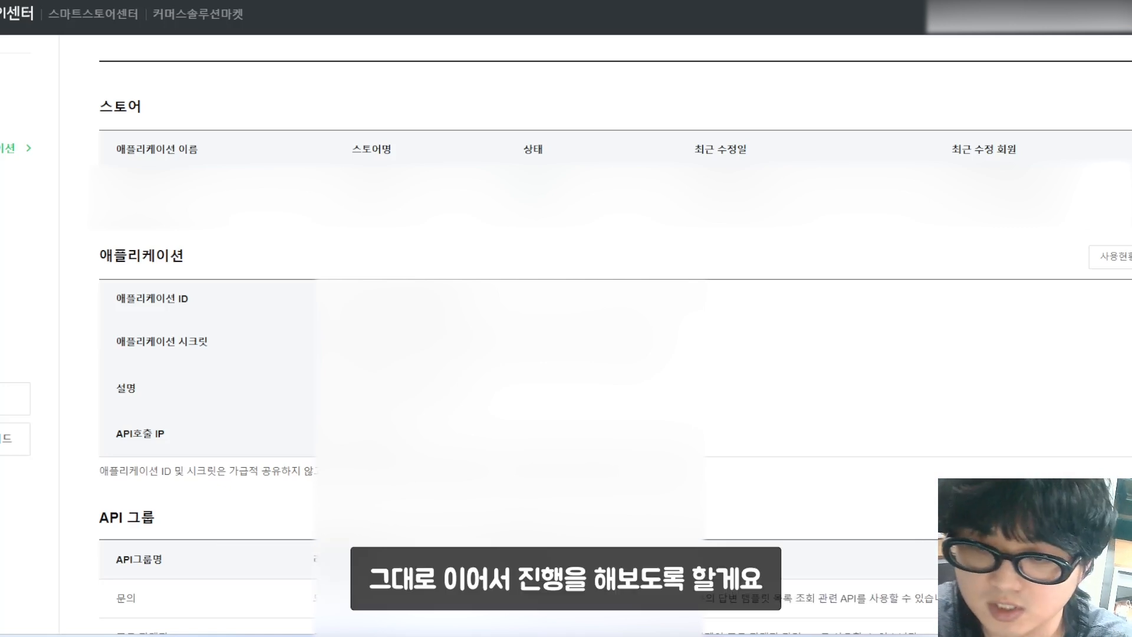
pyautogui.doubleClick(402, 300)
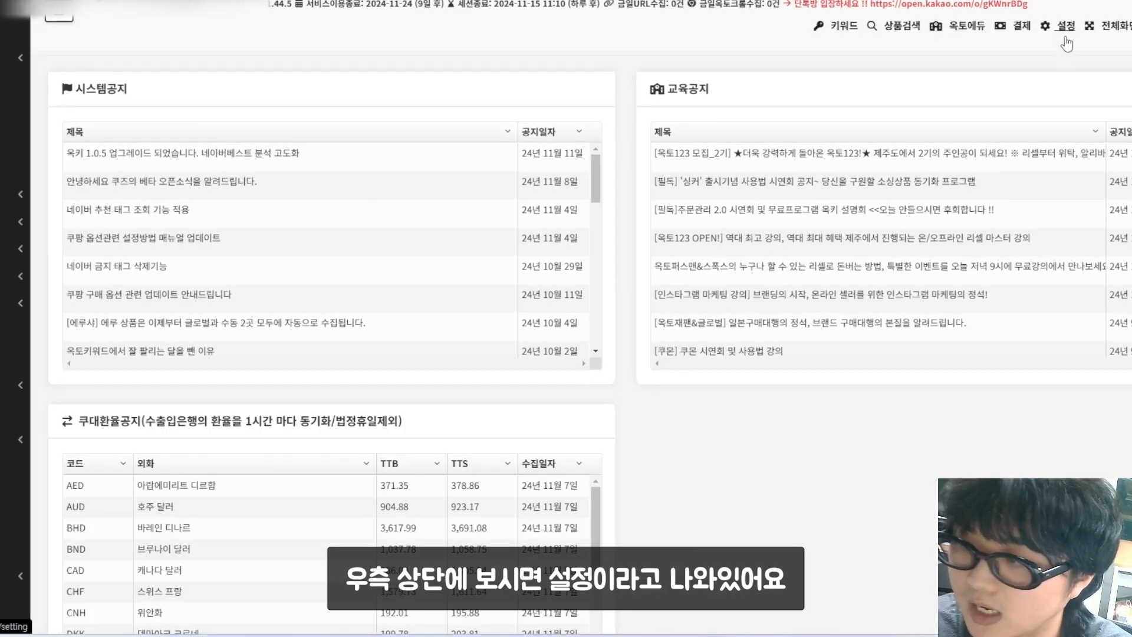
# Step: Paste the application ID into Okki's 스마트스토어(API) settings and fetch the application secret
pyautogui.click(1067, 27)
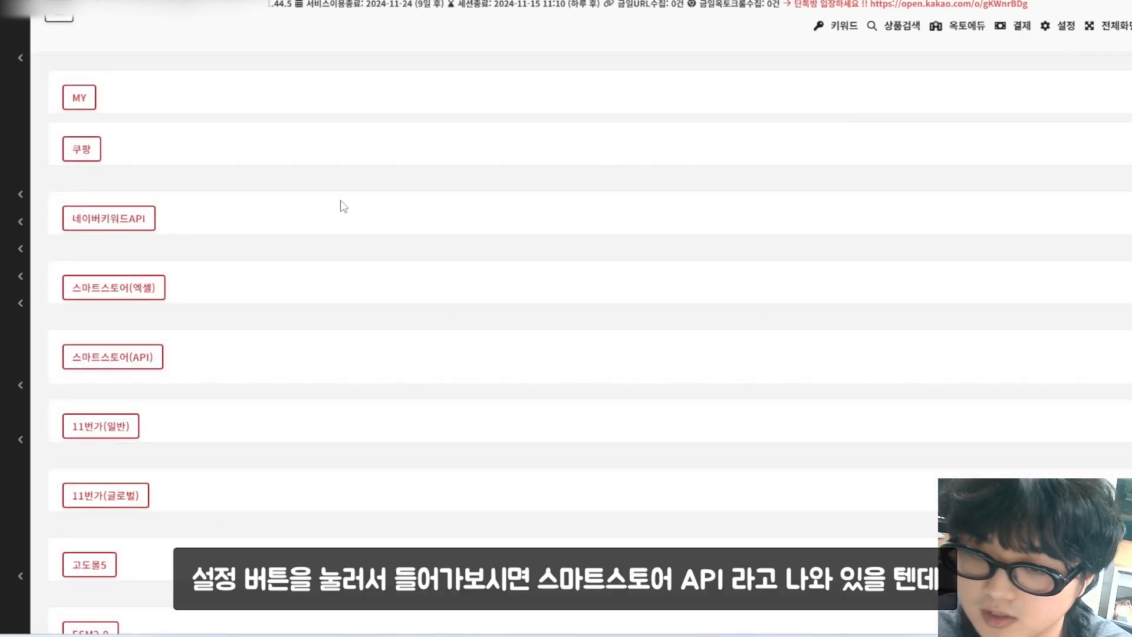
pyautogui.click(157, 361)
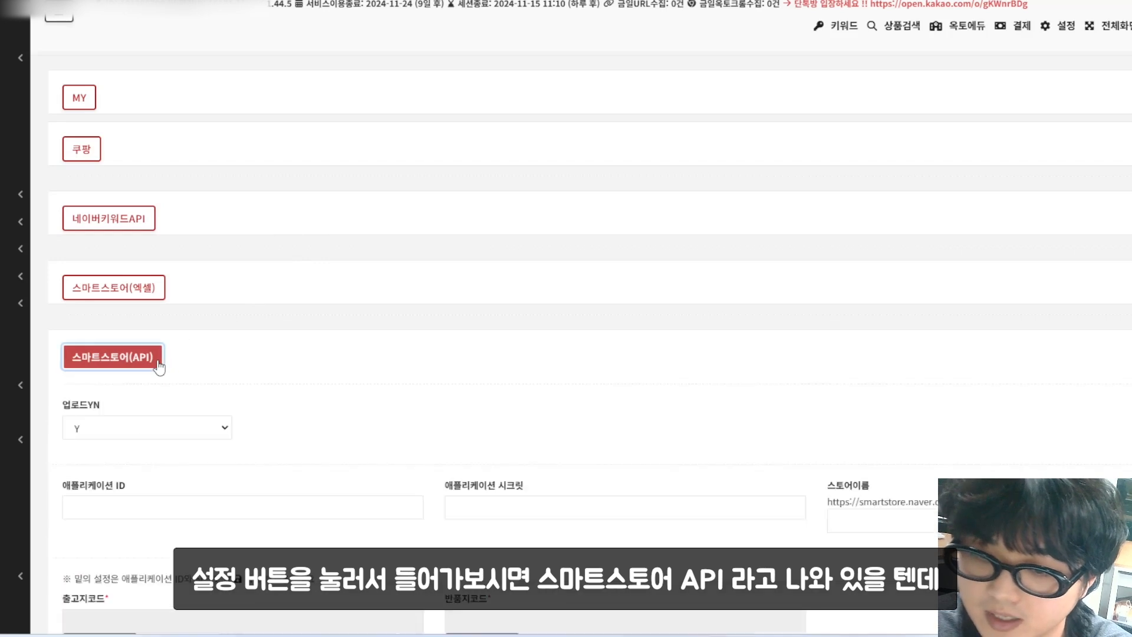
pyautogui.scroll(-3, 291, 346)
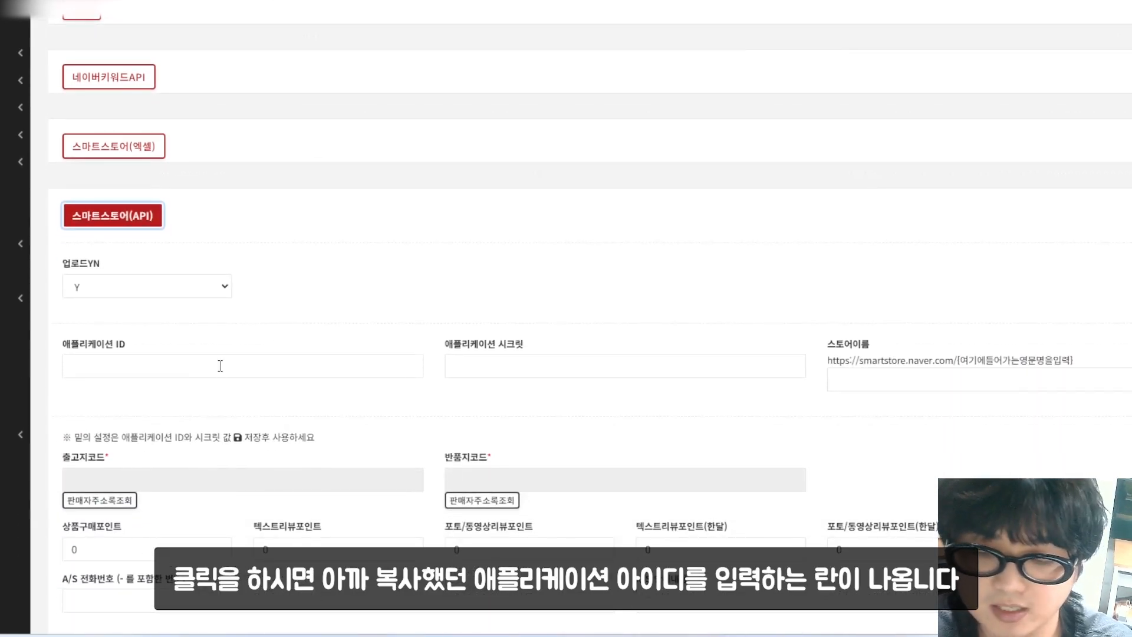
pyautogui.click(218, 364)
pyautogui.hotkey('ctrl', 'v')
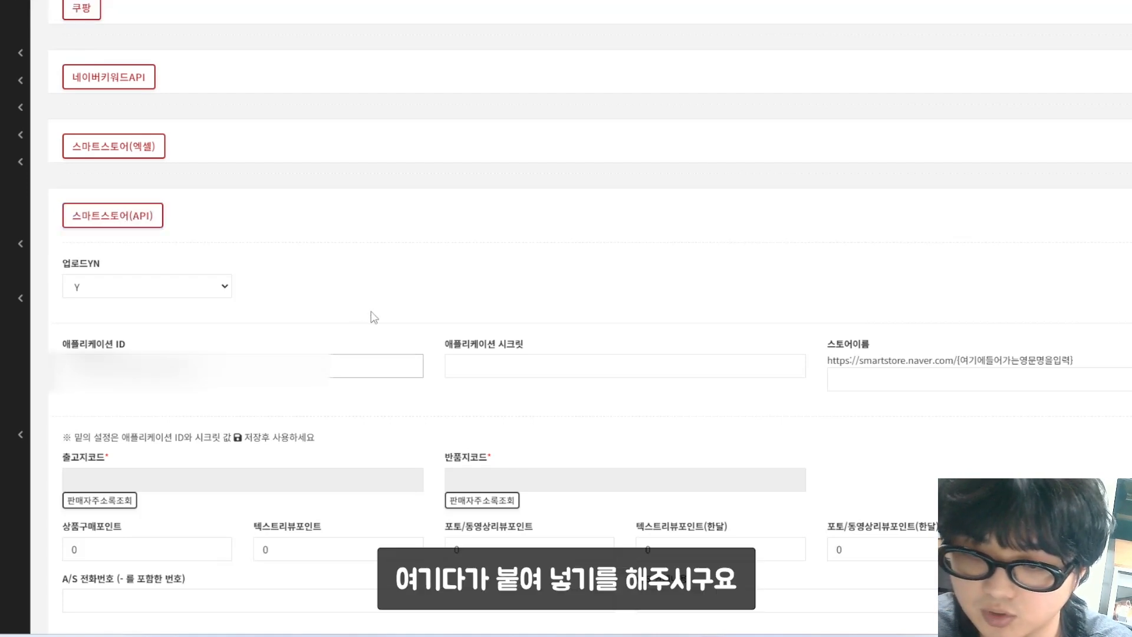
pyautogui.click(374, 318)
pyautogui.doubleClick(432, 341)
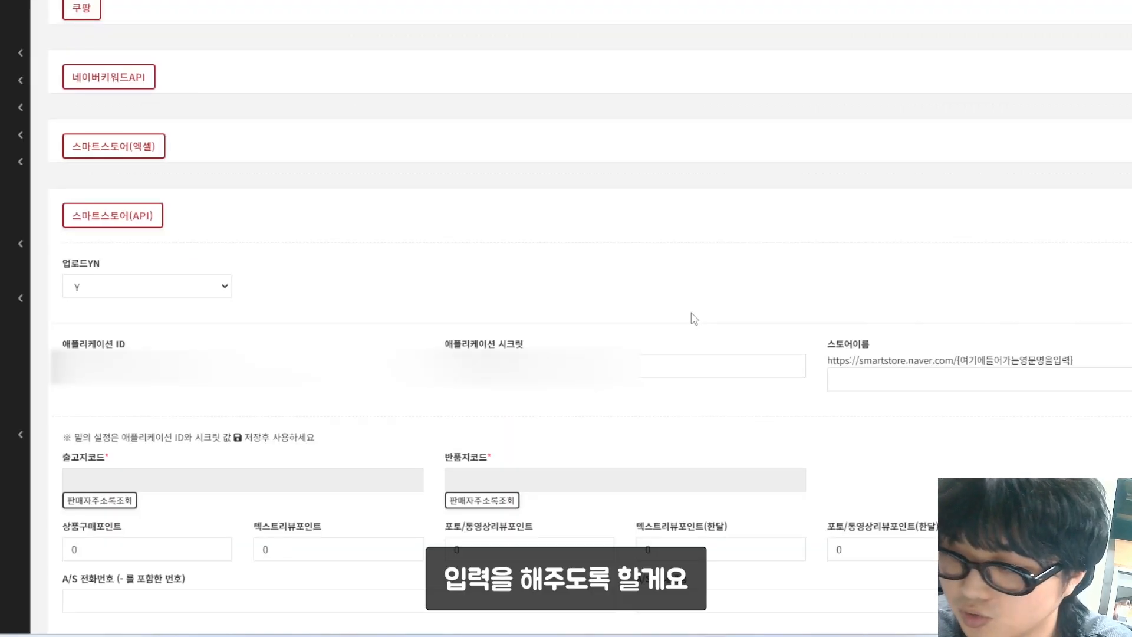
pyautogui.scroll(-1, 690, 318)
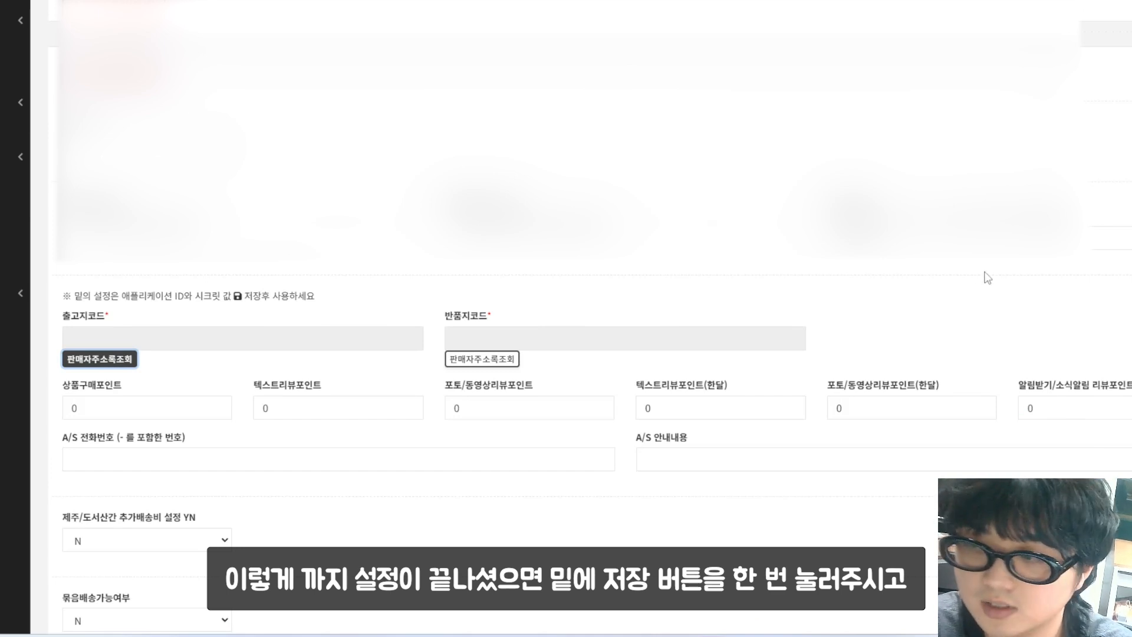
# Step: Save the Smartstore API key settings and confirm
pyautogui.scroll(-3, 983, 277)
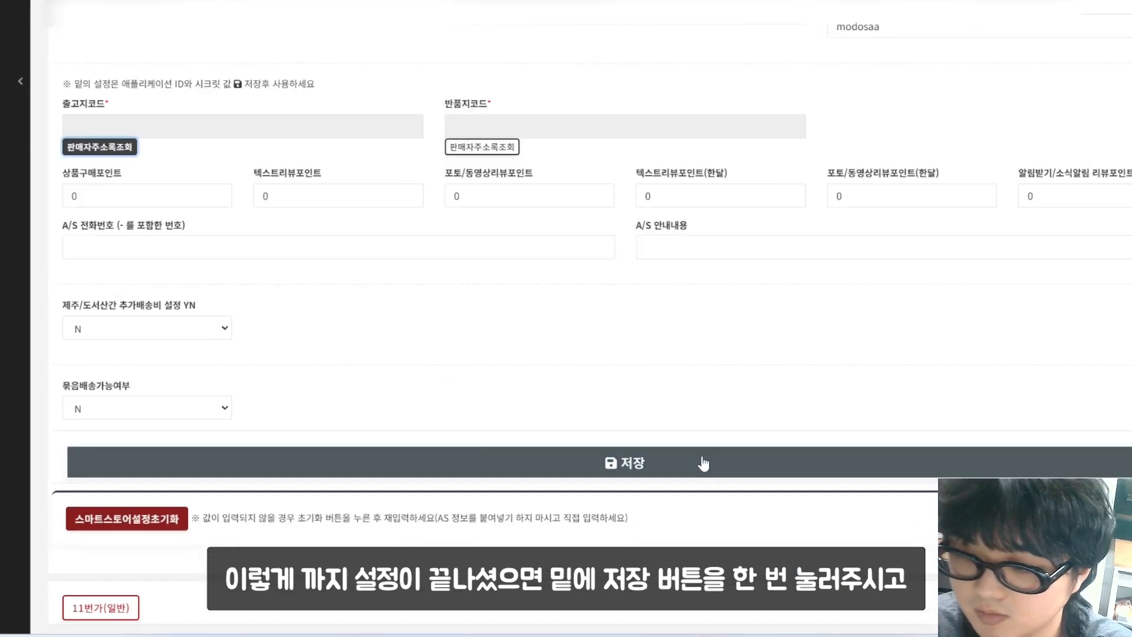
pyautogui.click(702, 464)
pyautogui.click(676, 38)
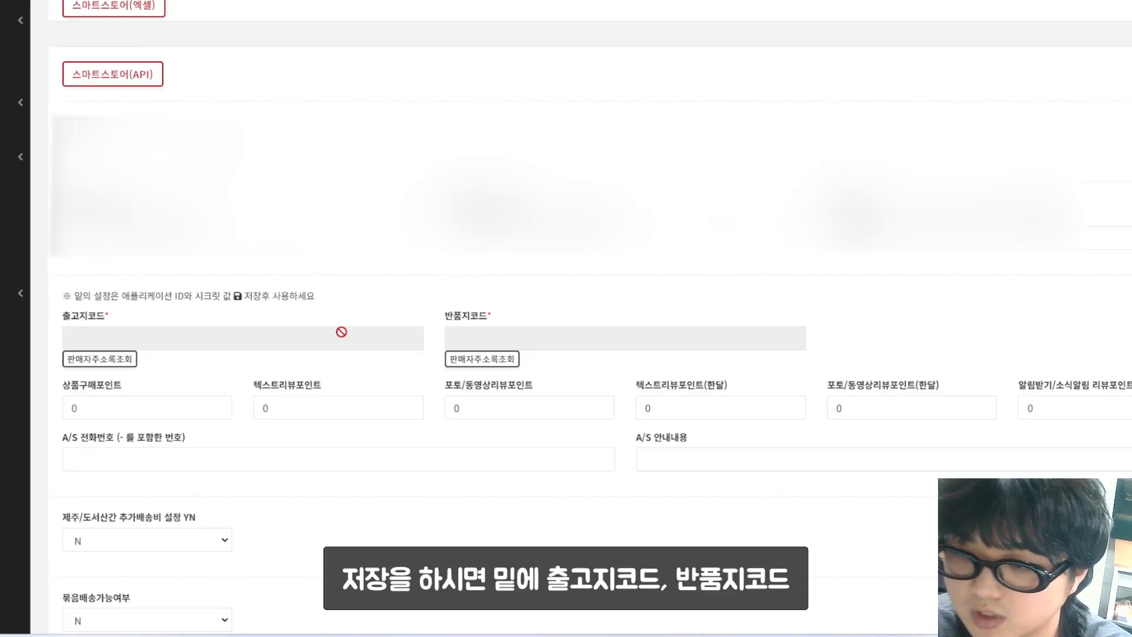
pyautogui.scroll(-1, 341, 332)
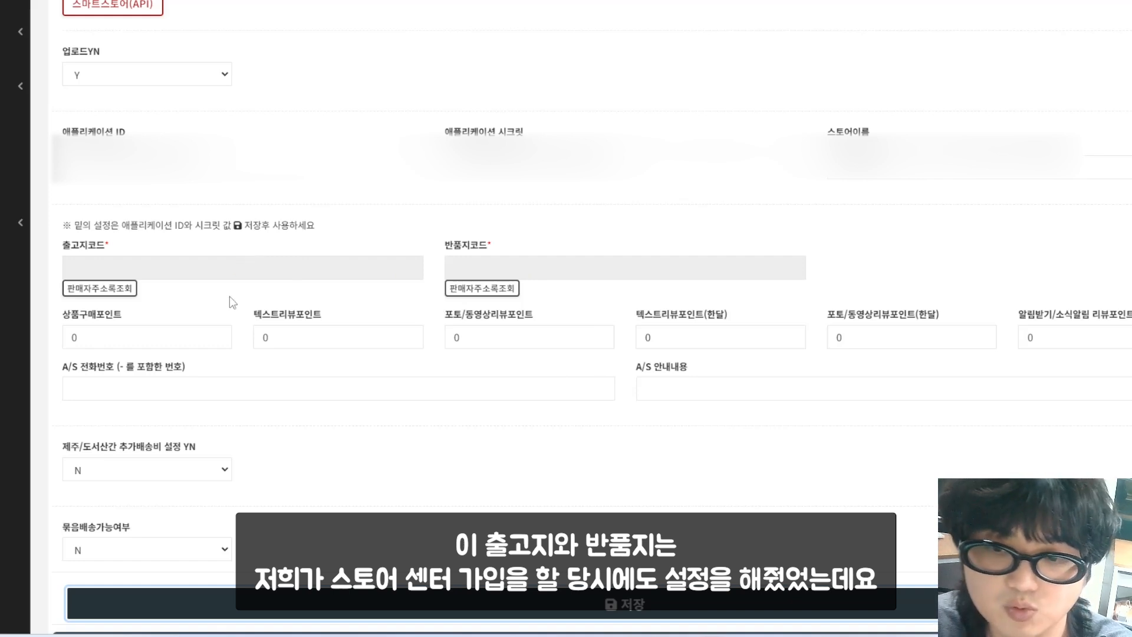
# Step: Set 출고지코드 from 상품출고지 (107269890) and 반품지코드 from 반품교환지, then save again
pyautogui.click(124, 299)
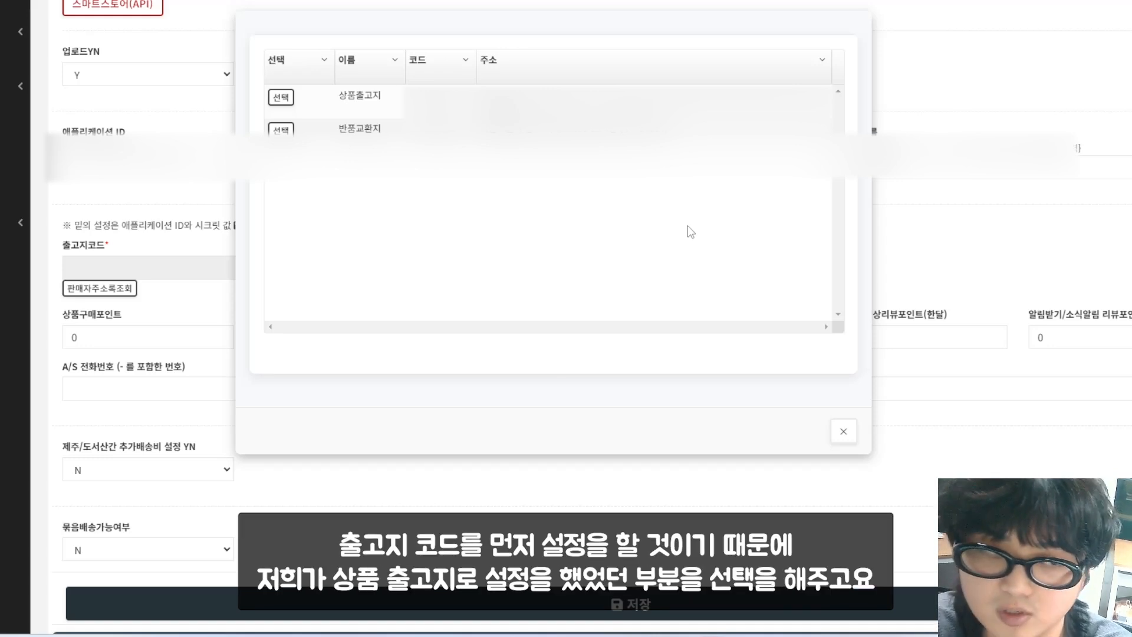
pyautogui.click(279, 102)
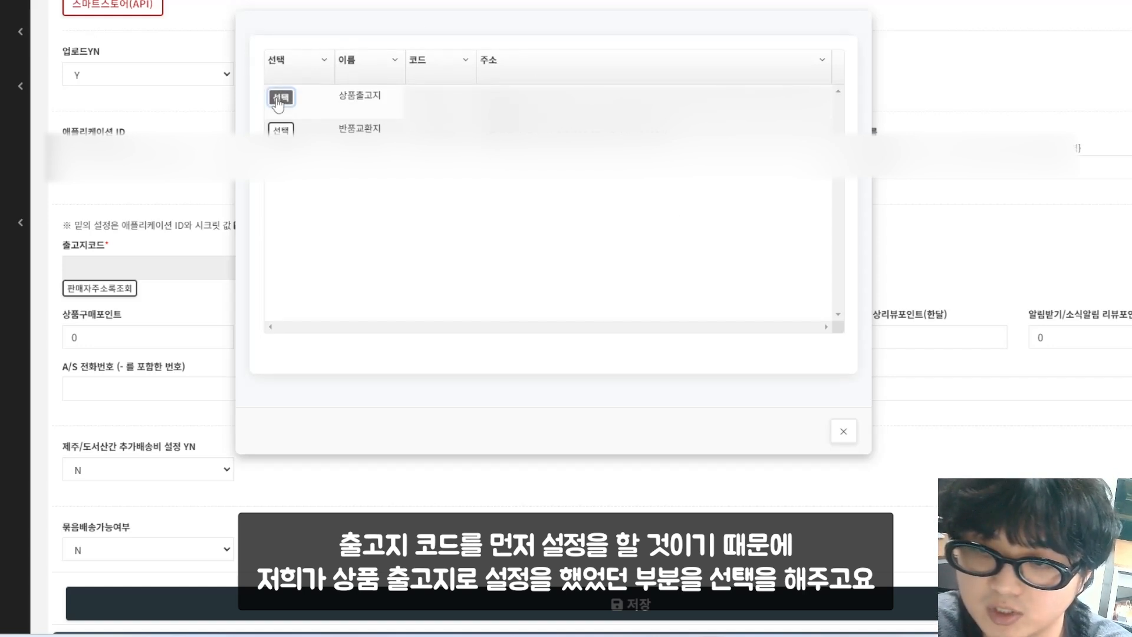
pyautogui.click(658, 46)
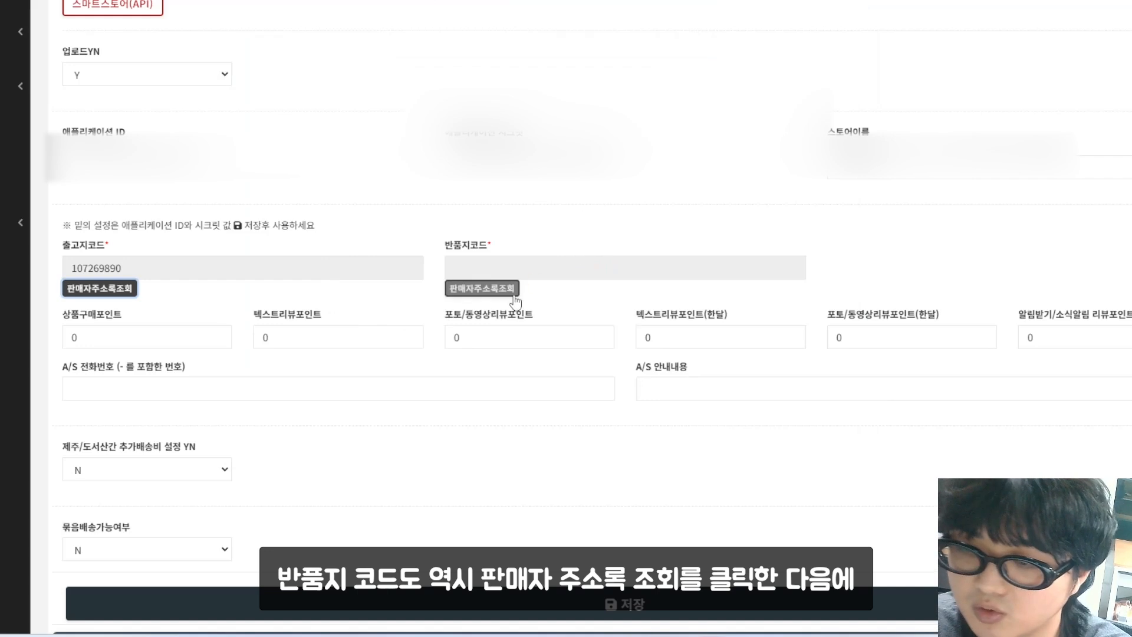
pyautogui.click(482, 288)
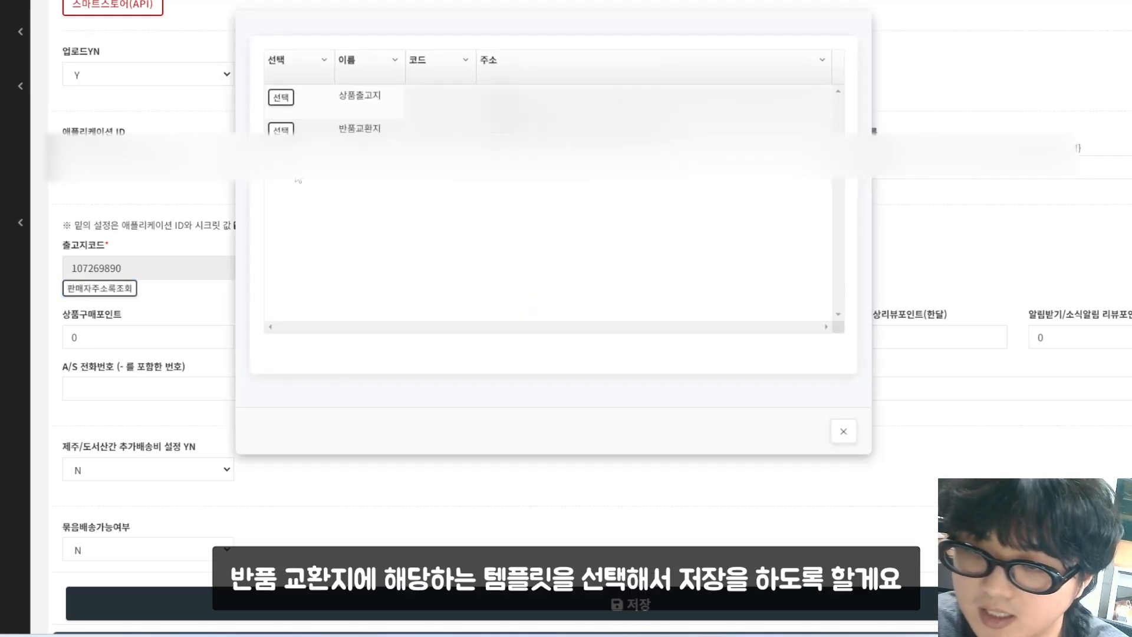
pyautogui.click(281, 128)
pyautogui.press('Return')
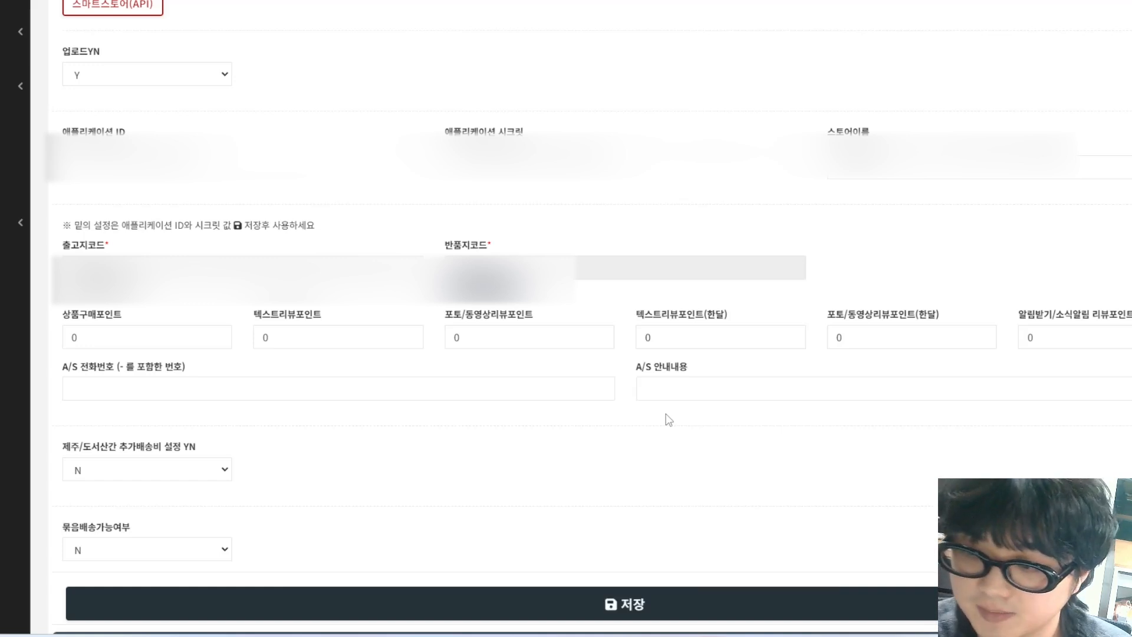
pyautogui.scroll(-1, 667, 417)
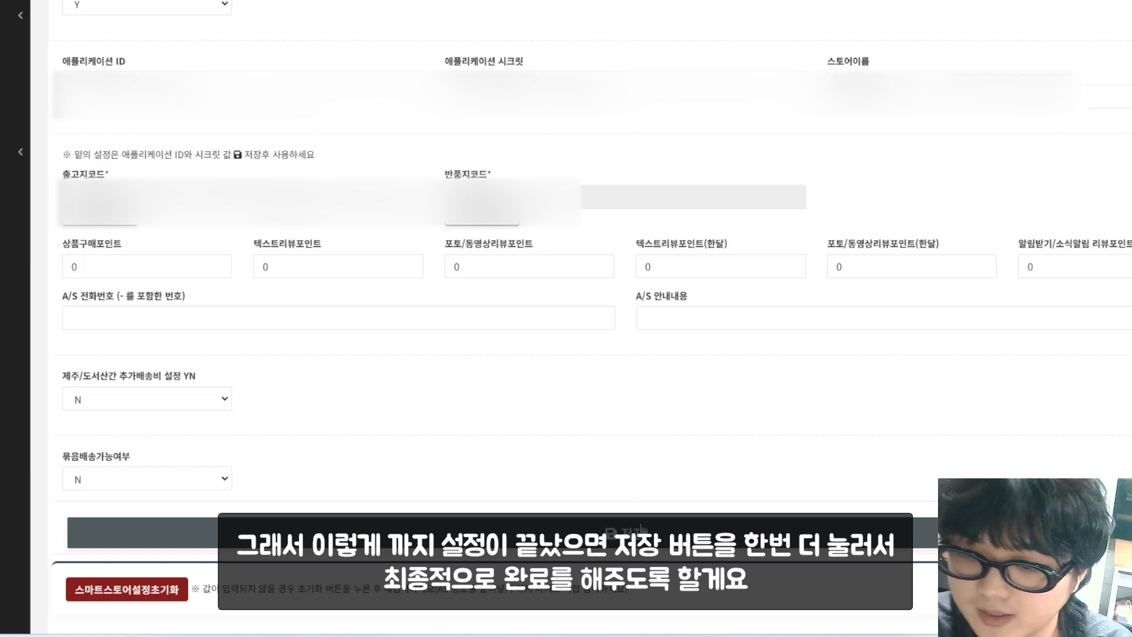
pyautogui.click(641, 527)
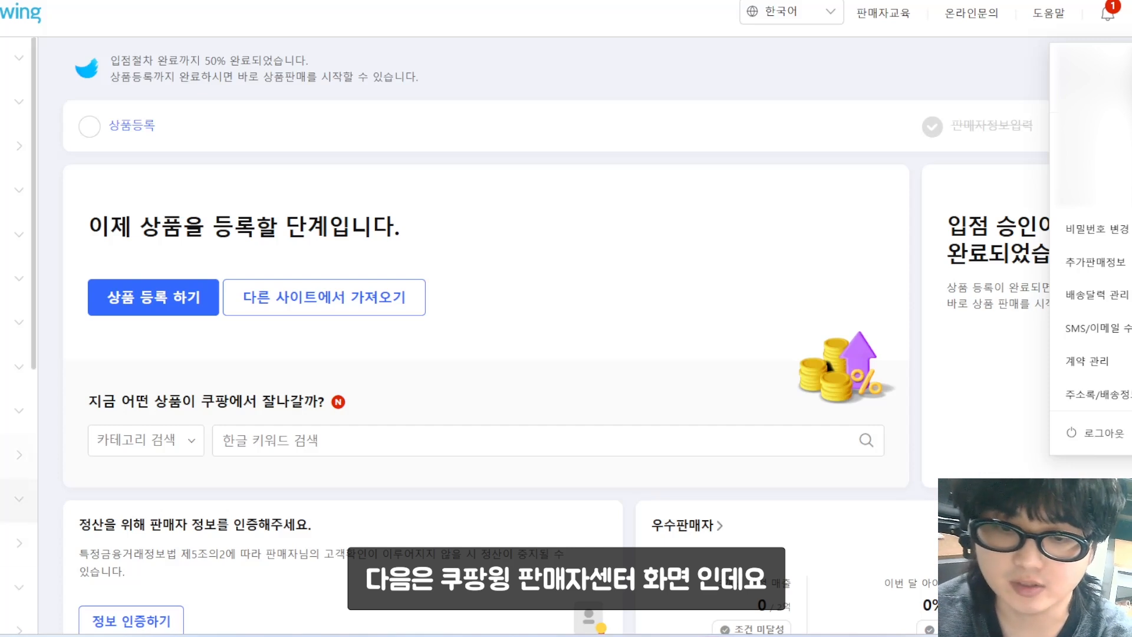
# Step: Open Coupang Wing's 판매자정보 > 추가판매정보 page, pass the password check, and reach OPEN API 키 발급
pyautogui.scroll(-3, 19, 371)
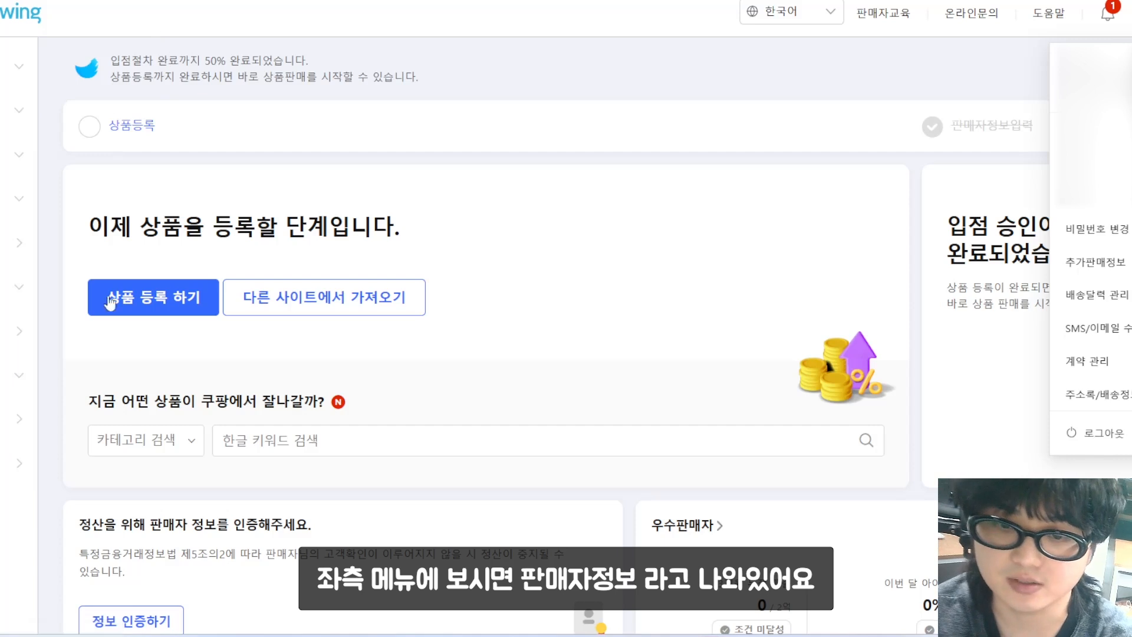
pyautogui.click(12, 376)
pyautogui.scroll(-1, 2, 424)
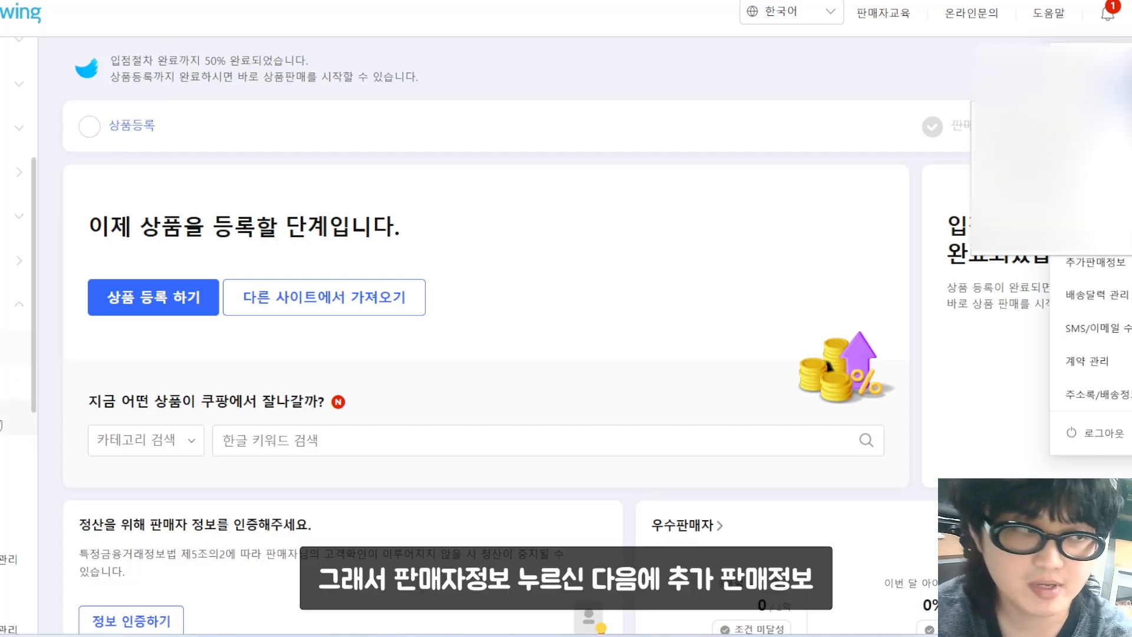
pyautogui.click(3, 492)
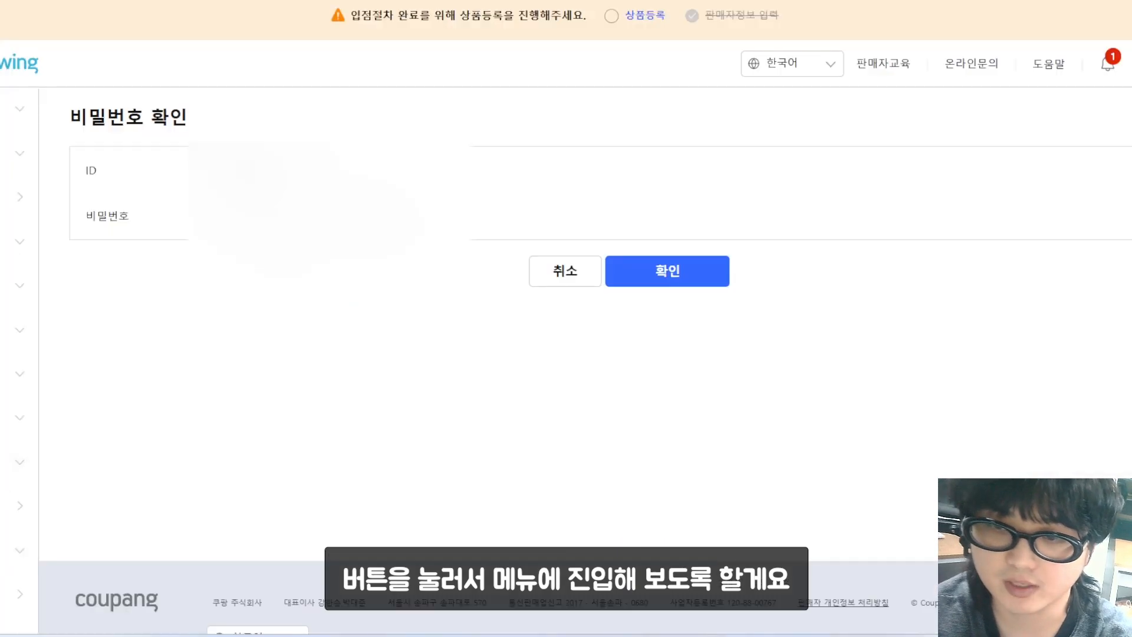
pyautogui.click(711, 265)
pyautogui.scroll(-15, 566, 354)
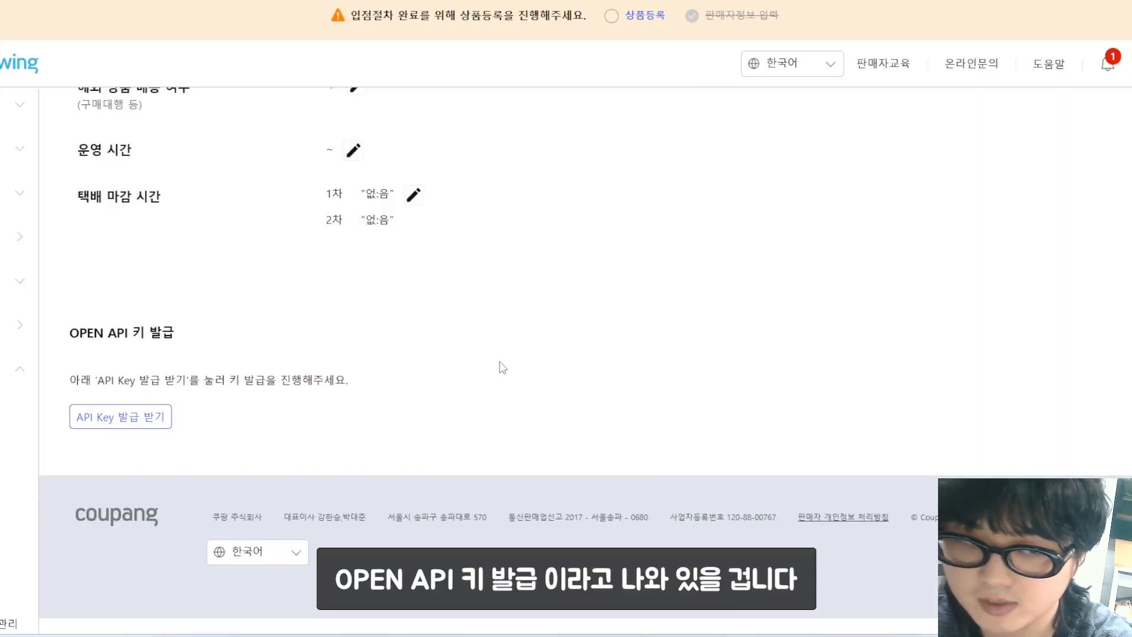
# Step: Start an OPEN API key request and agree to both the API usage and category auto-matching terms
pyautogui.click(151, 420)
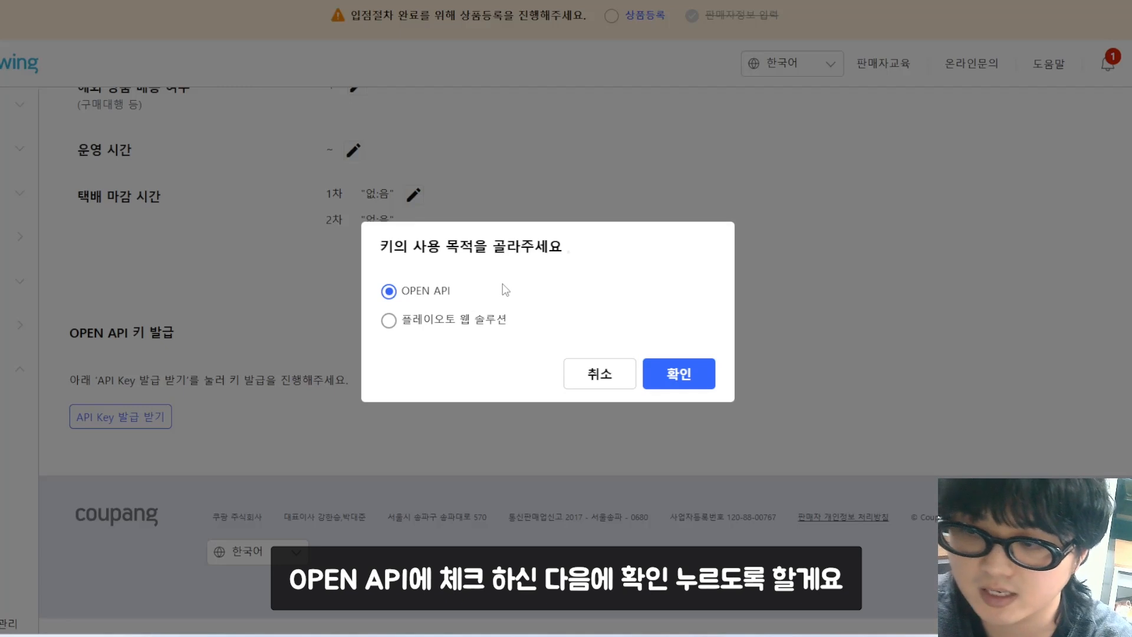
pyautogui.click(686, 389)
pyautogui.click(171, 131)
pyautogui.click(171, 354)
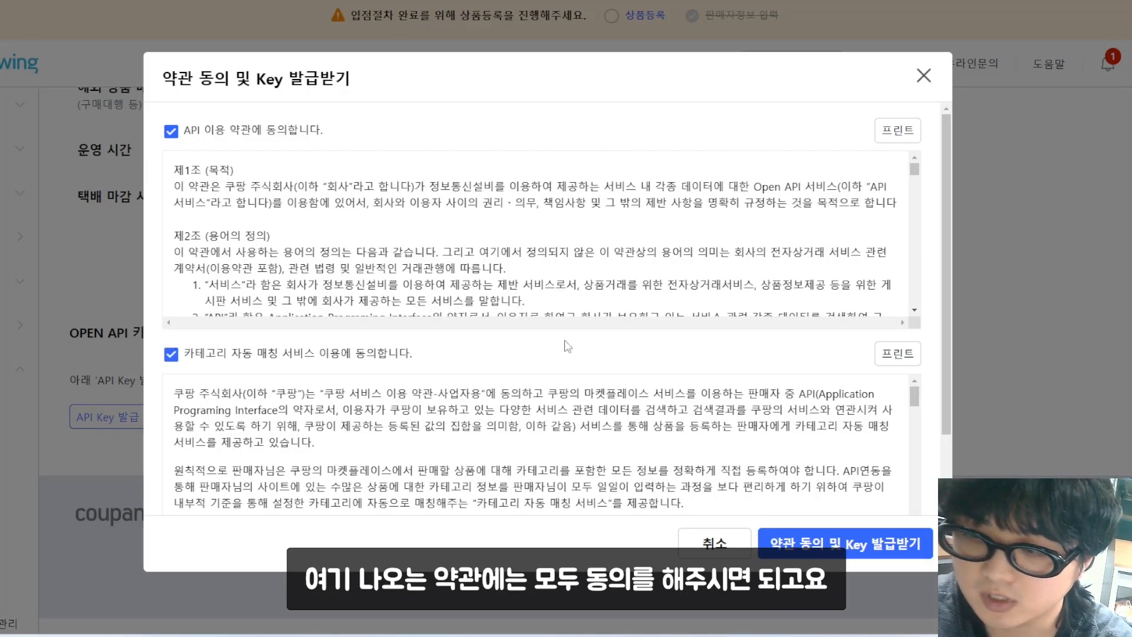
pyautogui.scroll(-10, 567, 346)
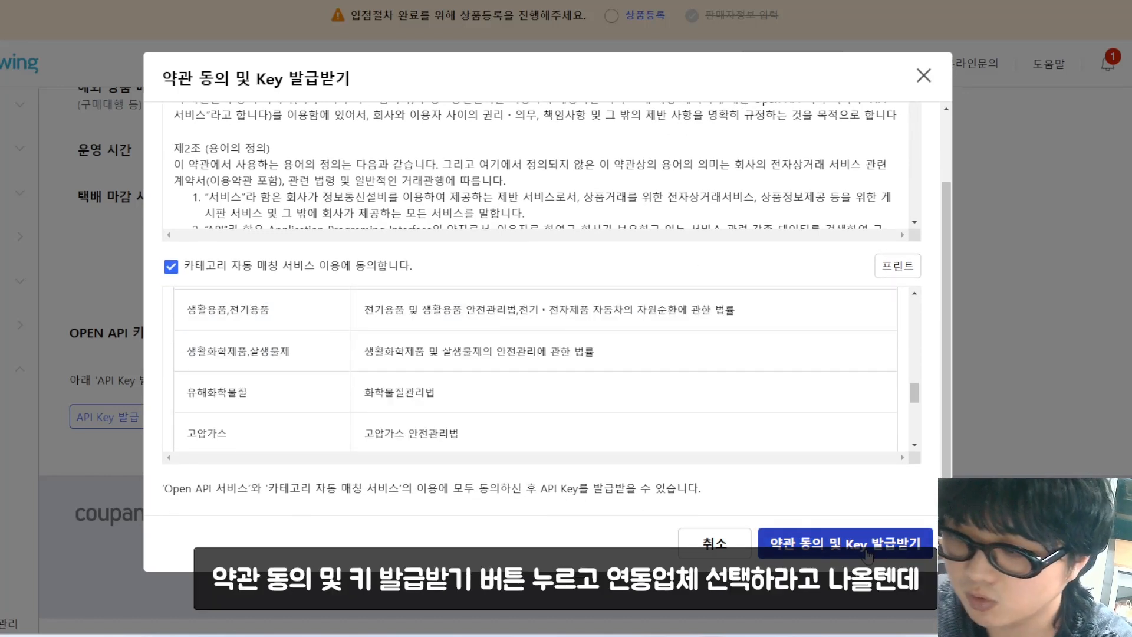
pyautogui.click(867, 554)
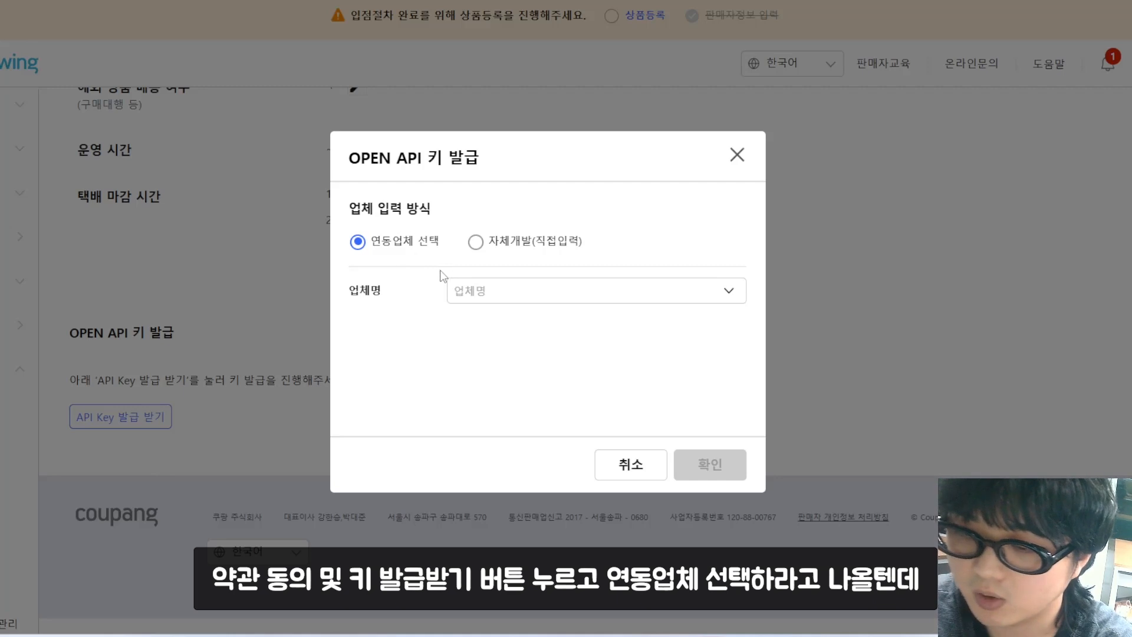
# Step: Link the key to partner 쿠대 (텐마일즈) and confirm its issuance
pyautogui.click(517, 281)
pyautogui.write('쿠대')
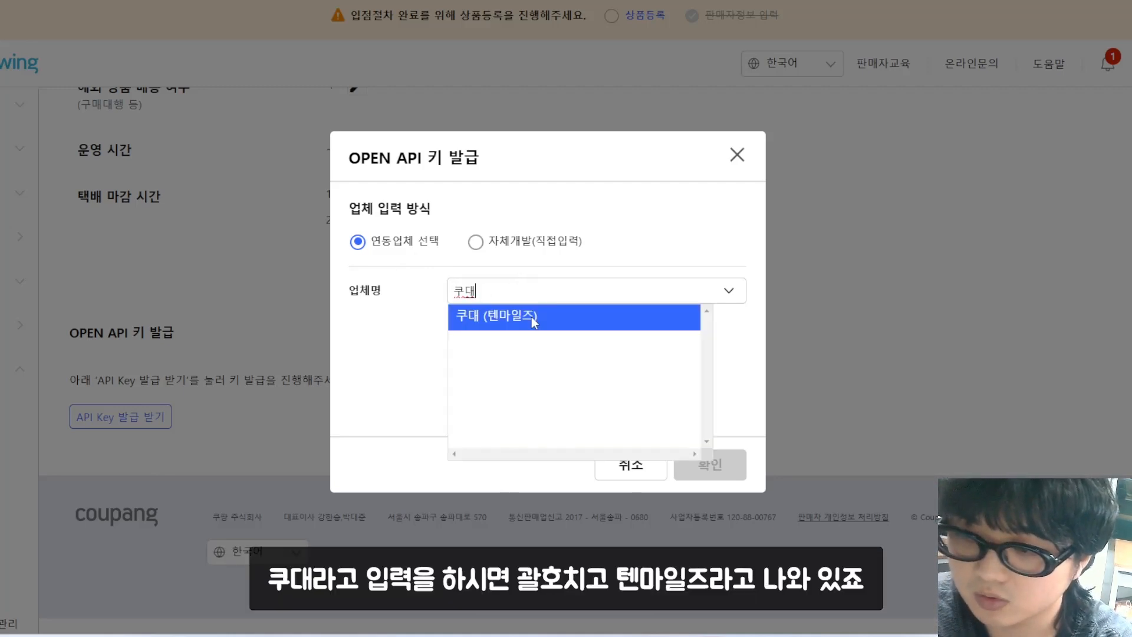
pyautogui.click(531, 317)
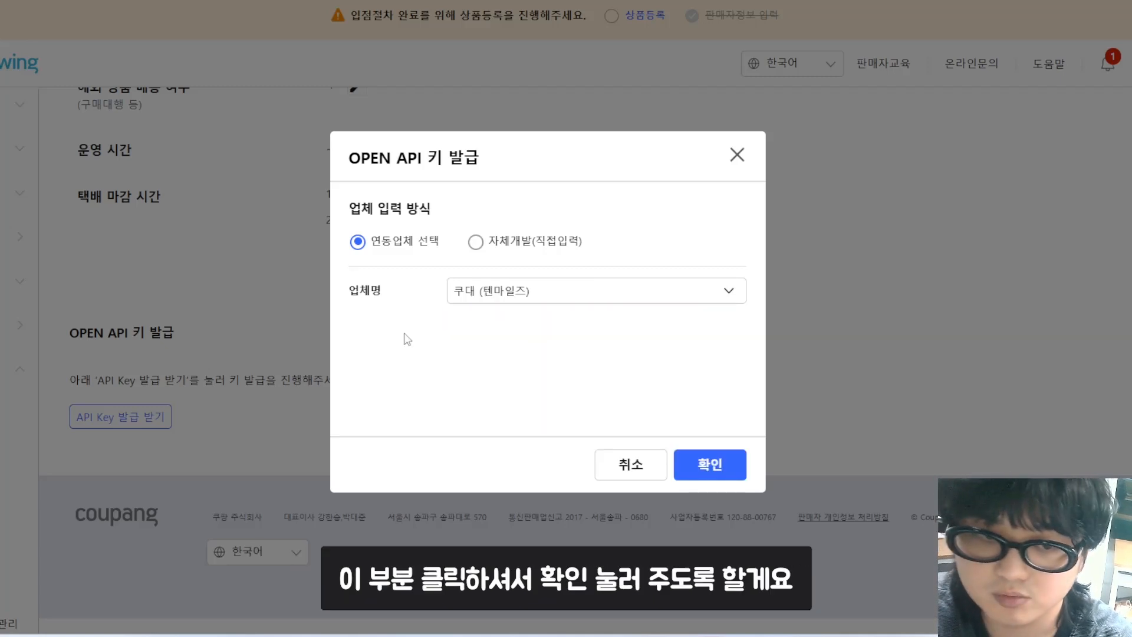
pyautogui.click(698, 466)
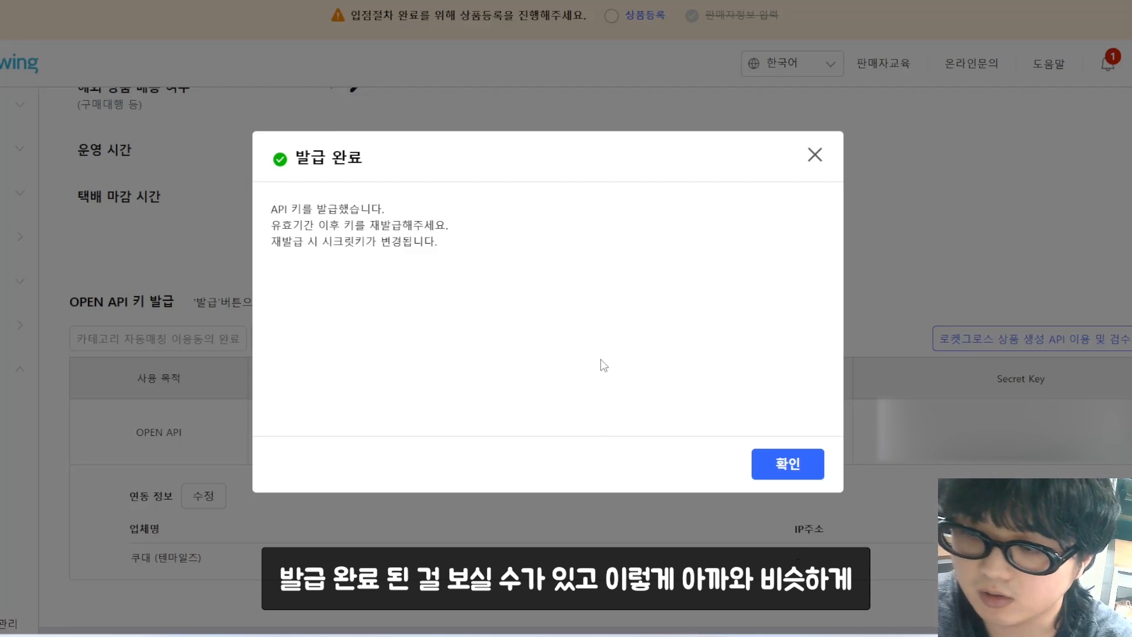
pyautogui.click(773, 458)
pyautogui.scroll(-2, 646, 363)
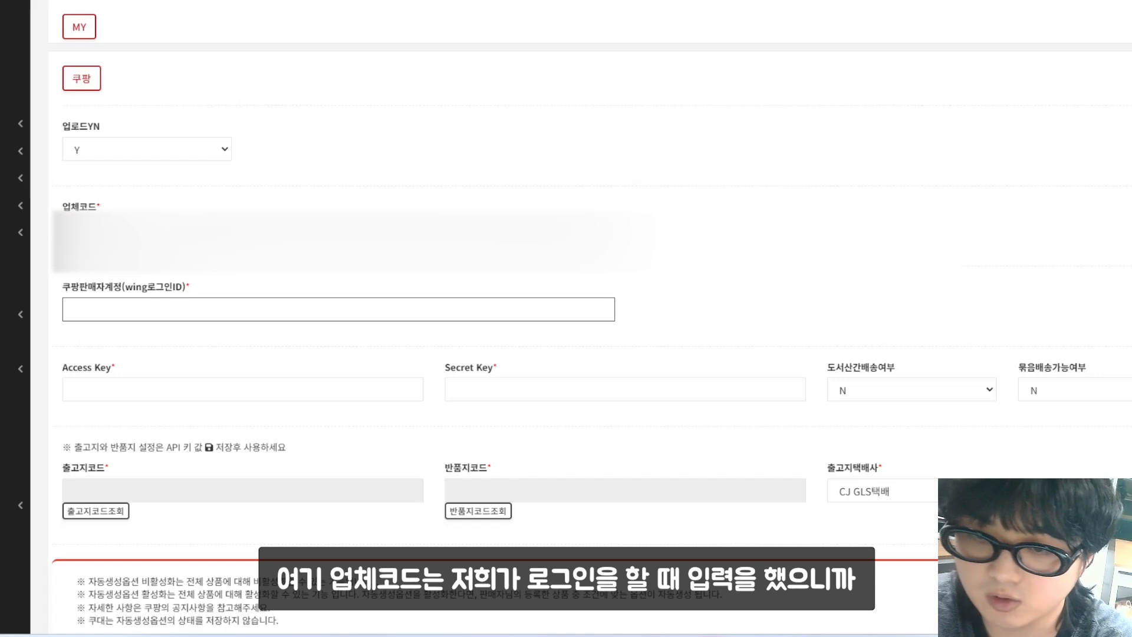
# Step: Enter the Coupang Wing seller login ID in Okki's 쿠팡 section and scroll to the key fields
pyautogui.click(206, 231)
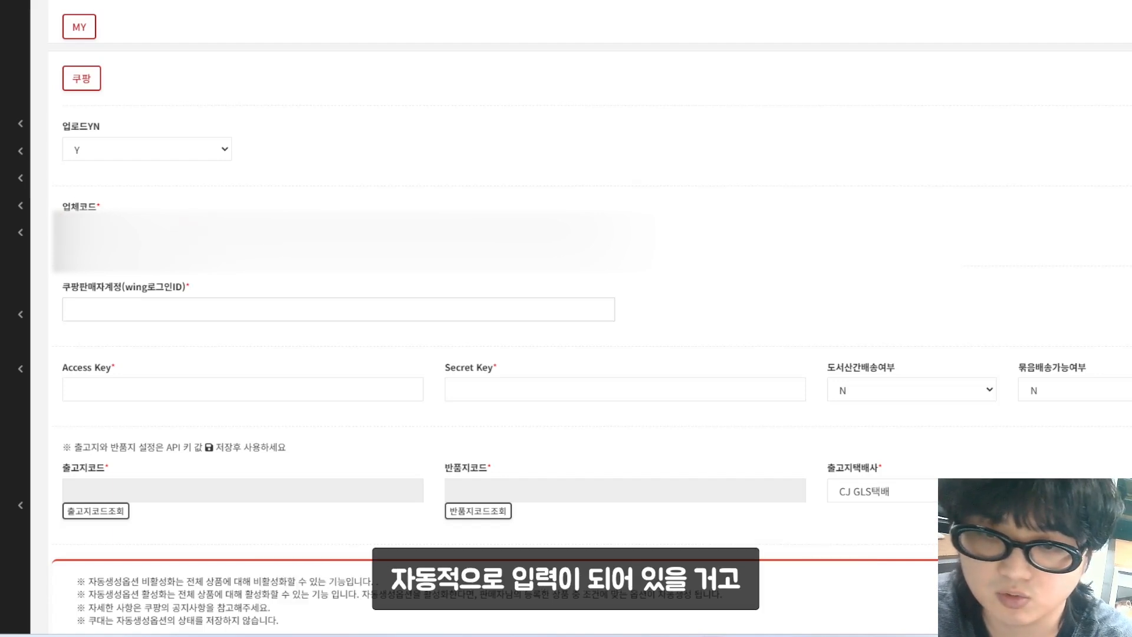
pyautogui.click(195, 303)
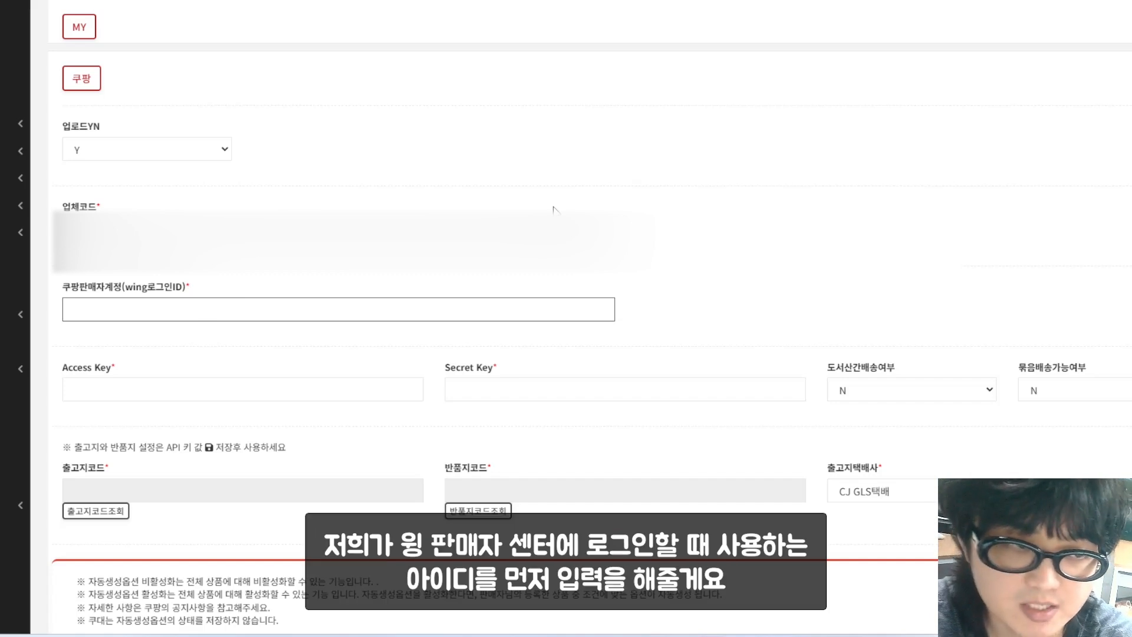
pyautogui.write('고')
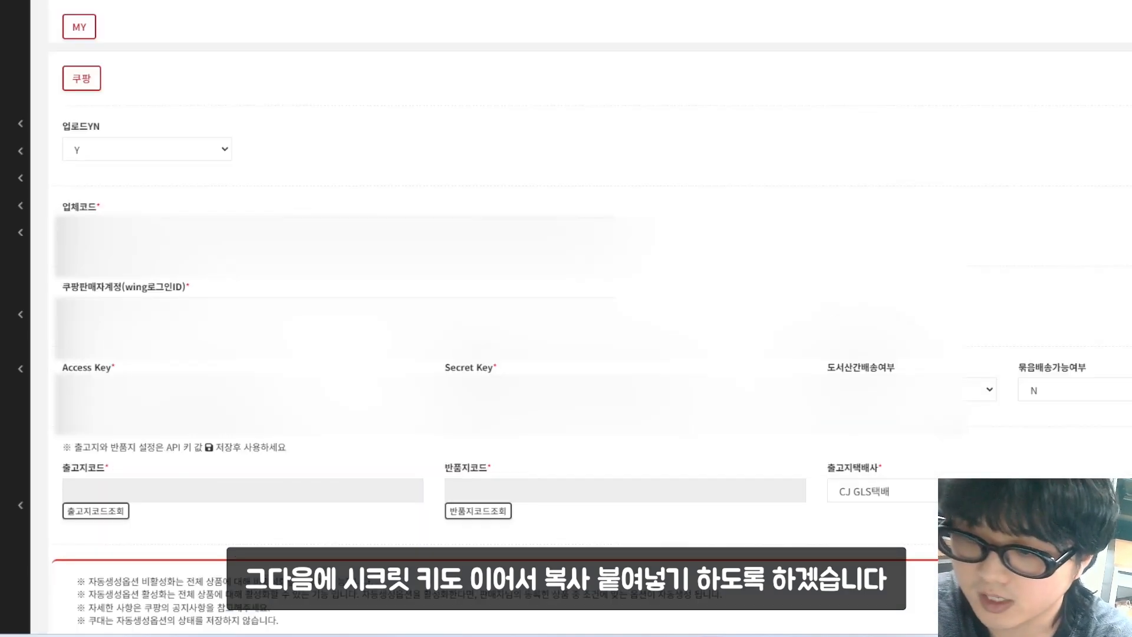
pyautogui.scroll(-1, 438, 487)
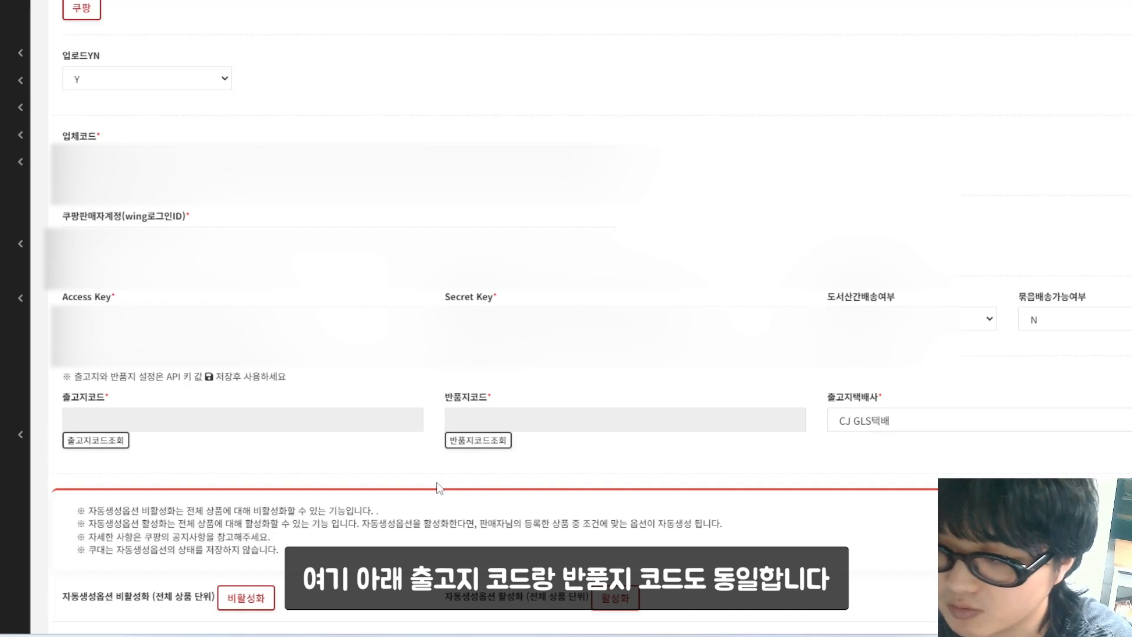
pyautogui.scroll(-2, 439, 487)
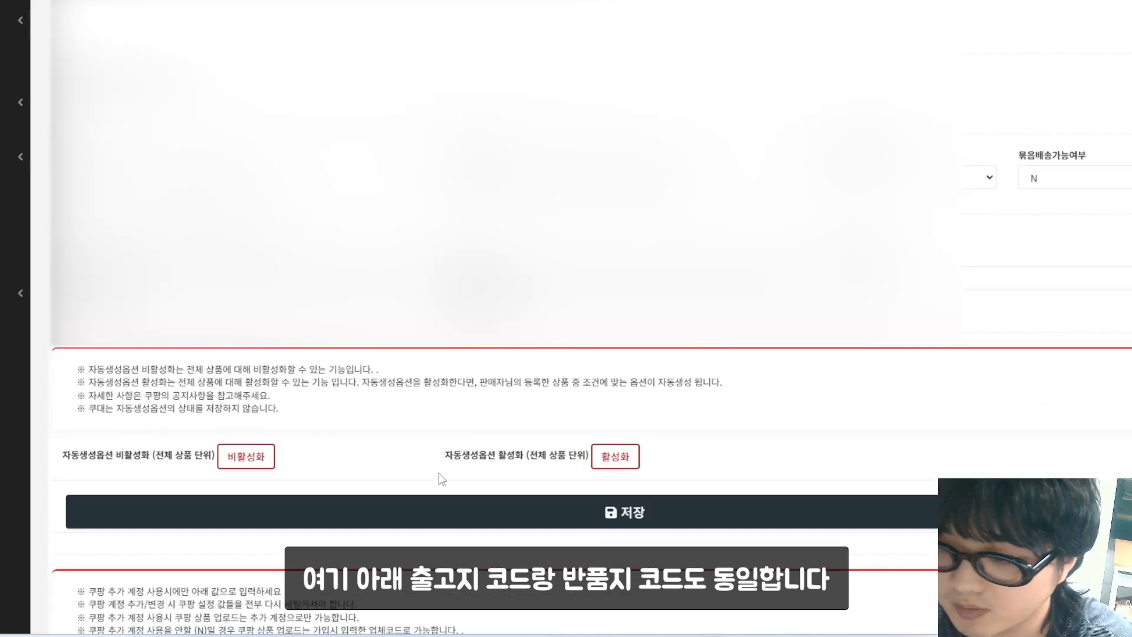
# Step: Save the Coupang settings and check the 출고지코드 and 반품지코드 lookups
pyautogui.click(543, 510)
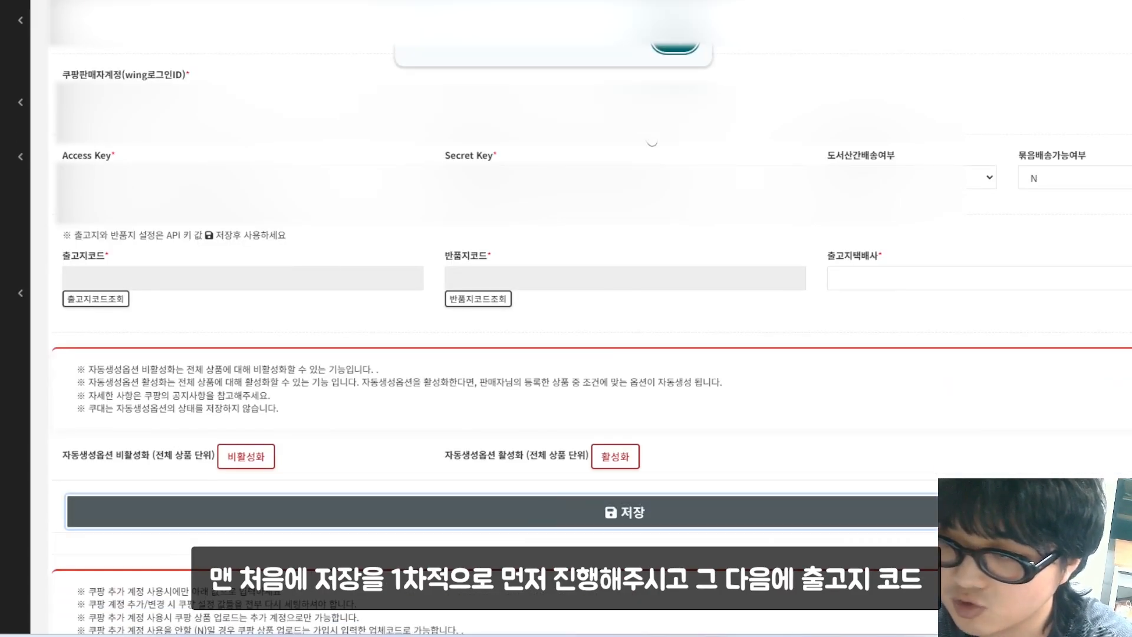
pyautogui.click(117, 300)
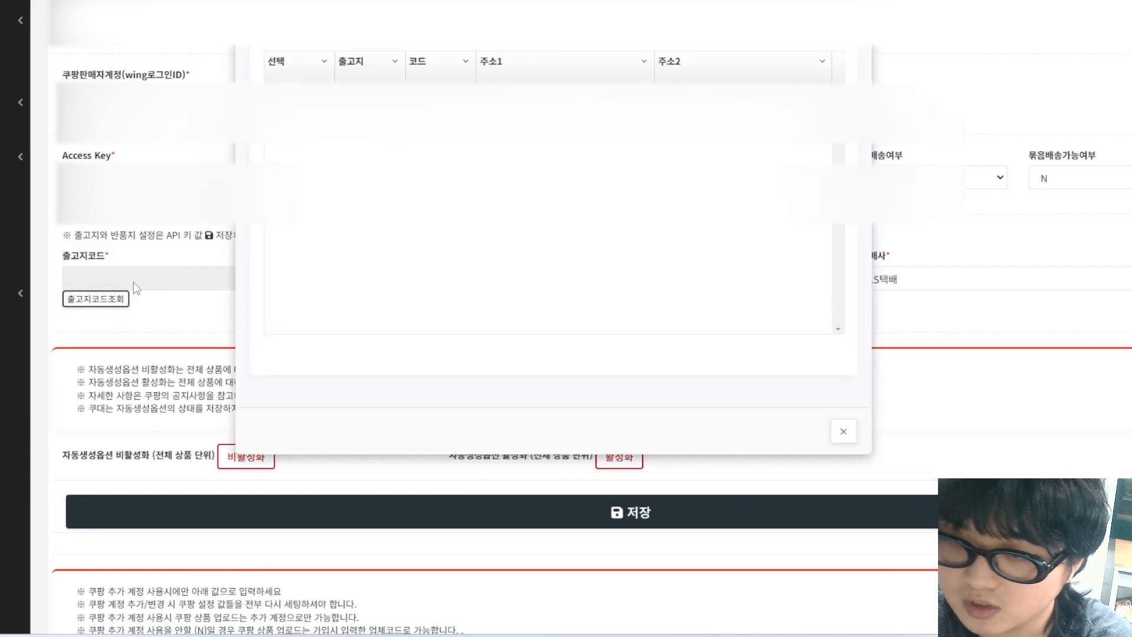
pyautogui.click(850, 423)
pyautogui.click(478, 299)
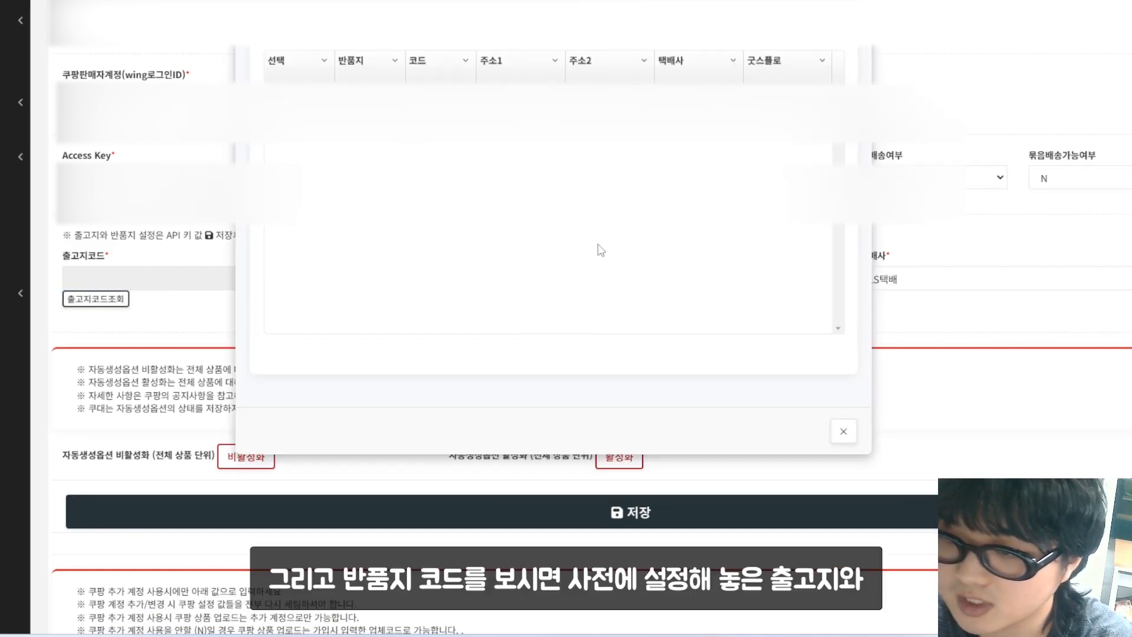
pyautogui.click(847, 424)
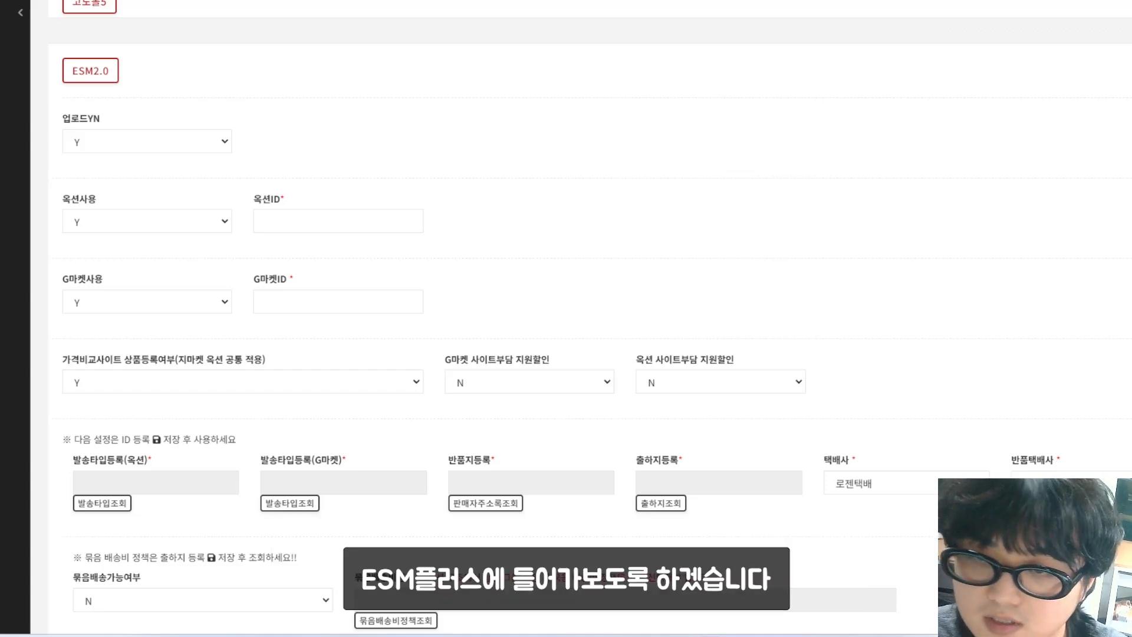
pyautogui.hotkey('ctrl', 't')
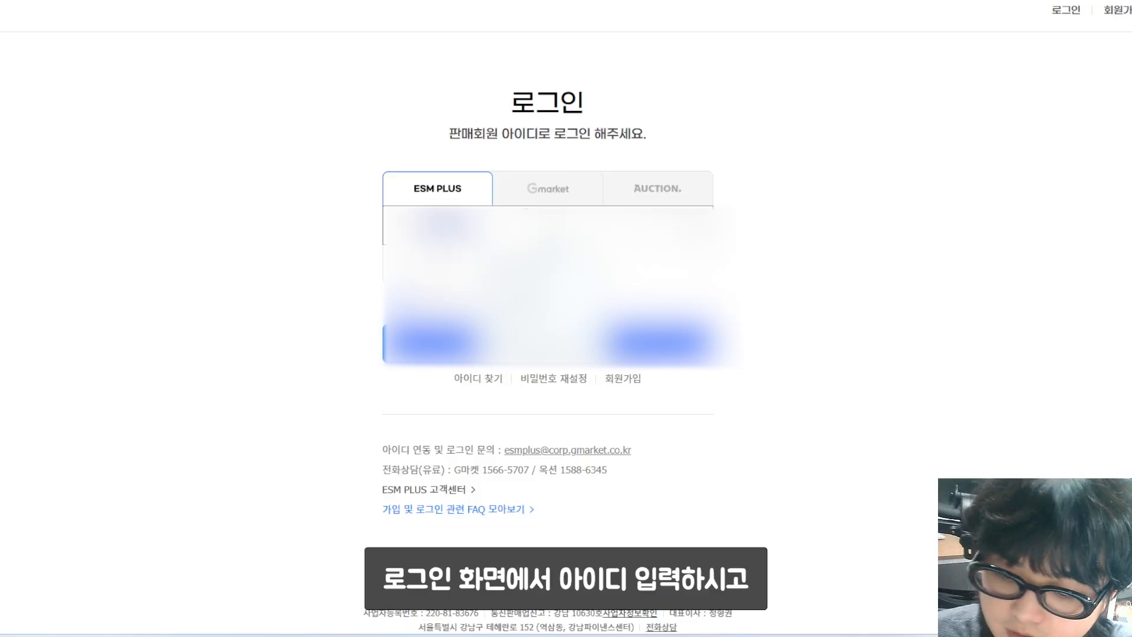
# Step: Sign in to ESM Plus with the saved login details and scroll the seller home dashboard
pyautogui.press('BackSpace')
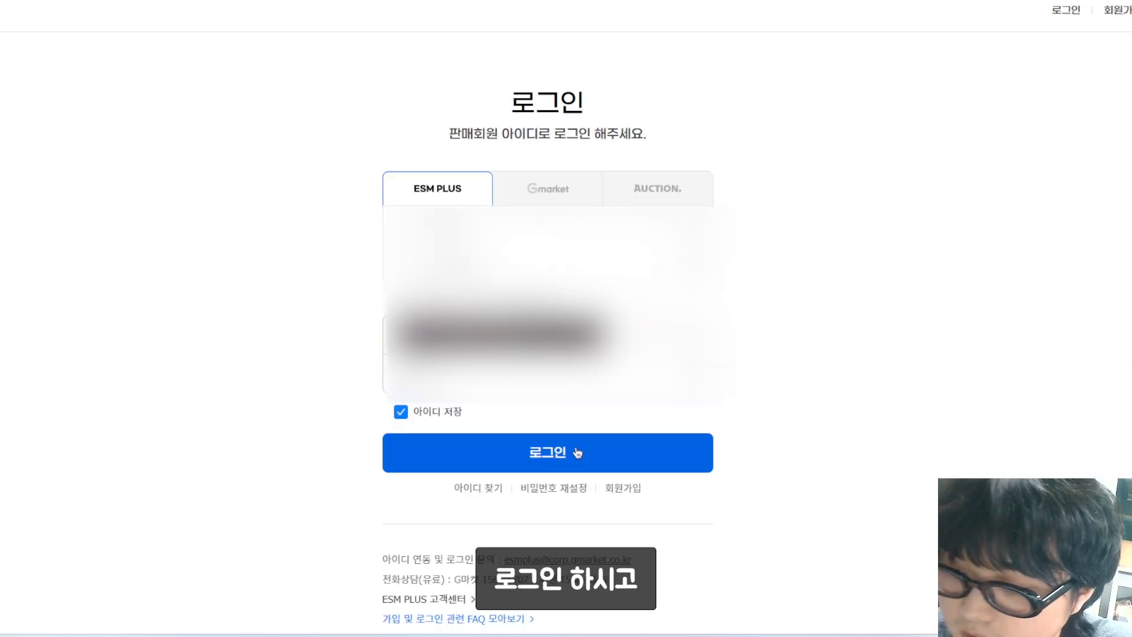
pyautogui.click(576, 453)
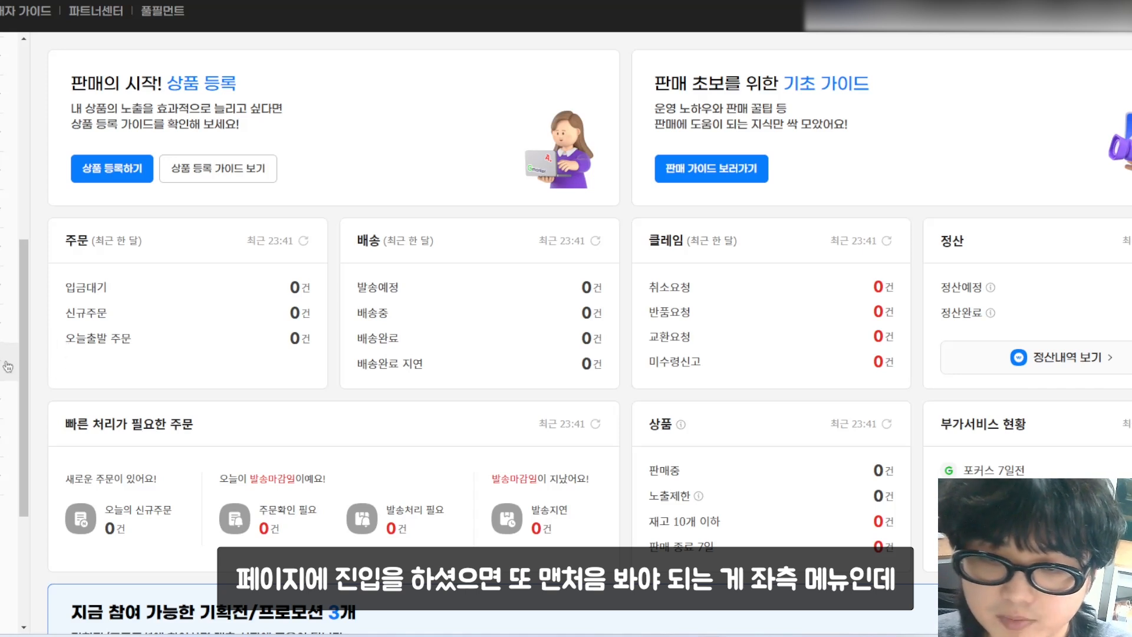
pyautogui.scroll(-5, 8, 330)
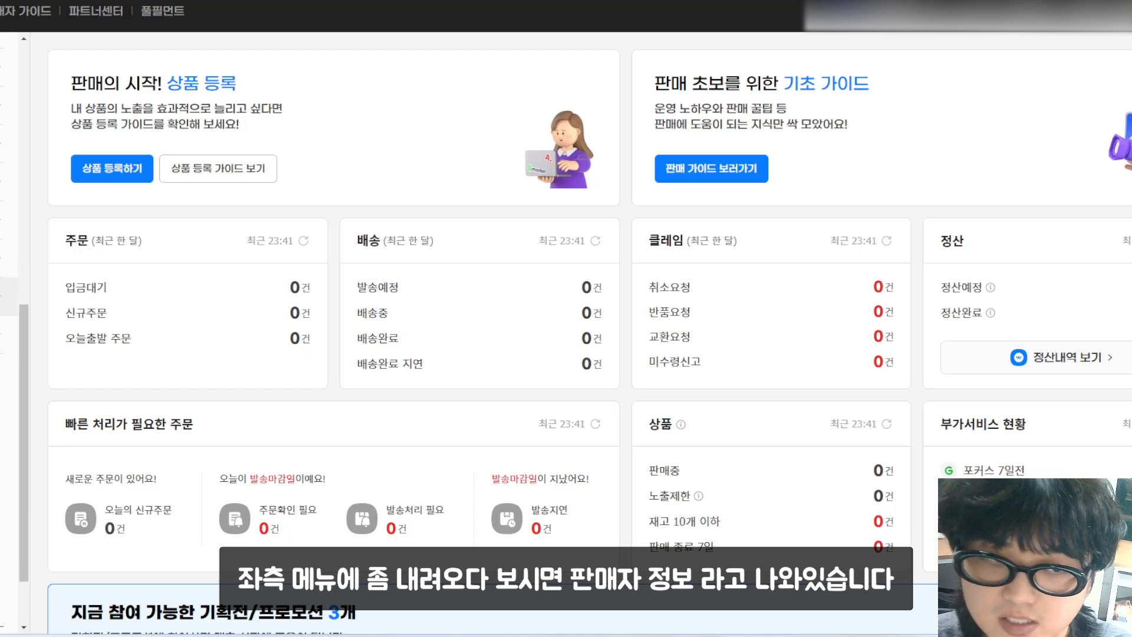
pyautogui.scroll(10, 9, 331)
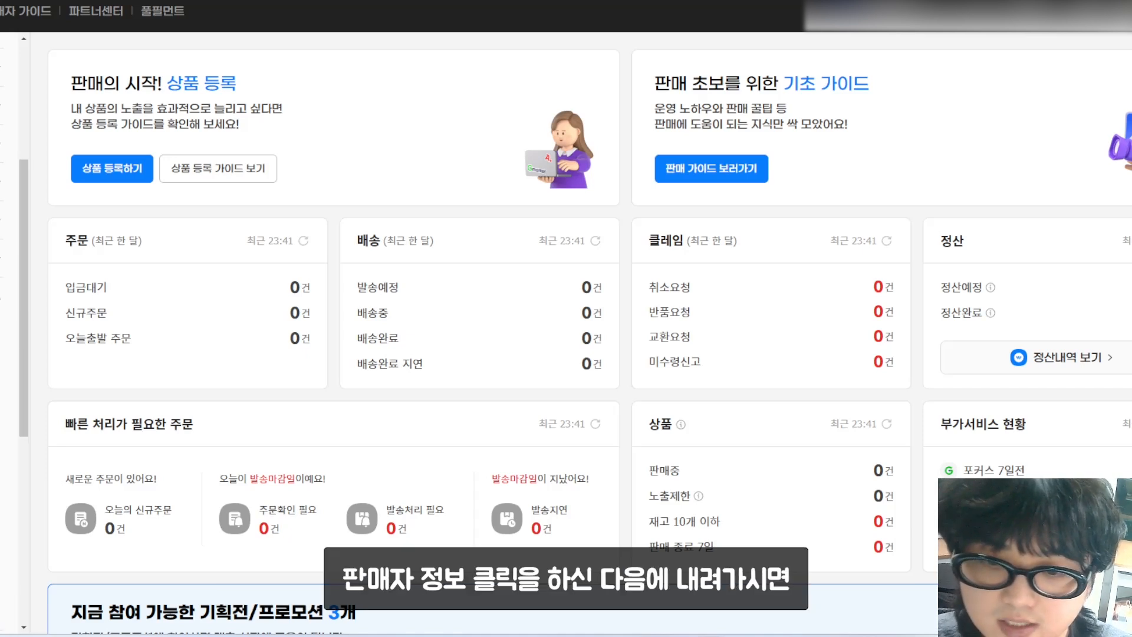
pyautogui.scroll(-5, 9, 330)
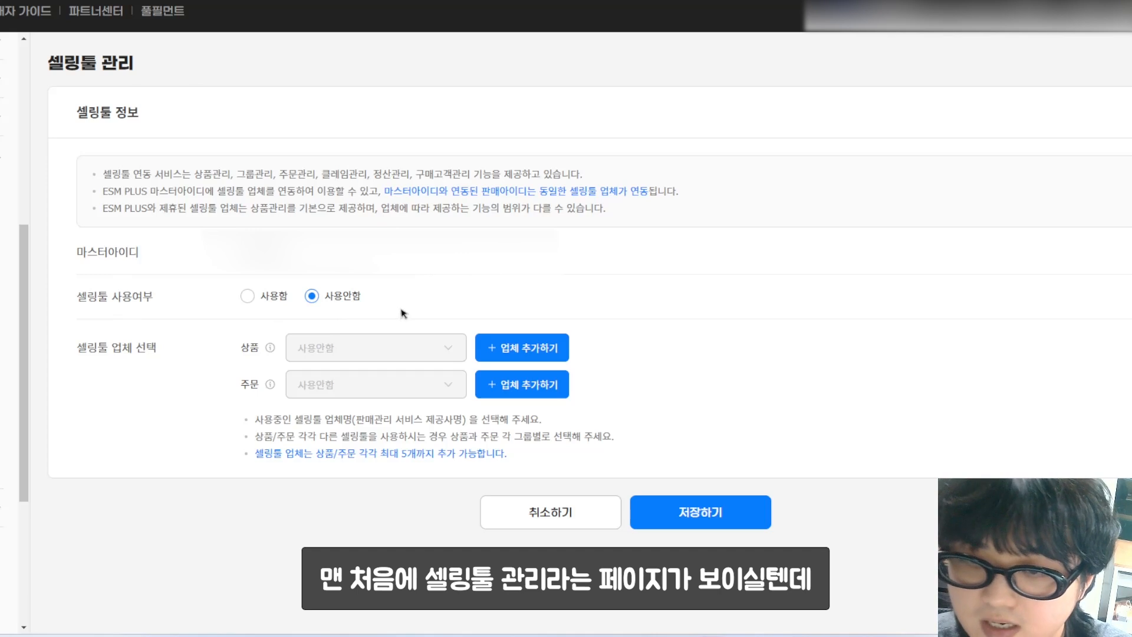
# Step: Set 셀링툴 관리 to 사용함 with 쿠대 as vendor for both 상품 and 주문, and save
pyautogui.click(248, 299)
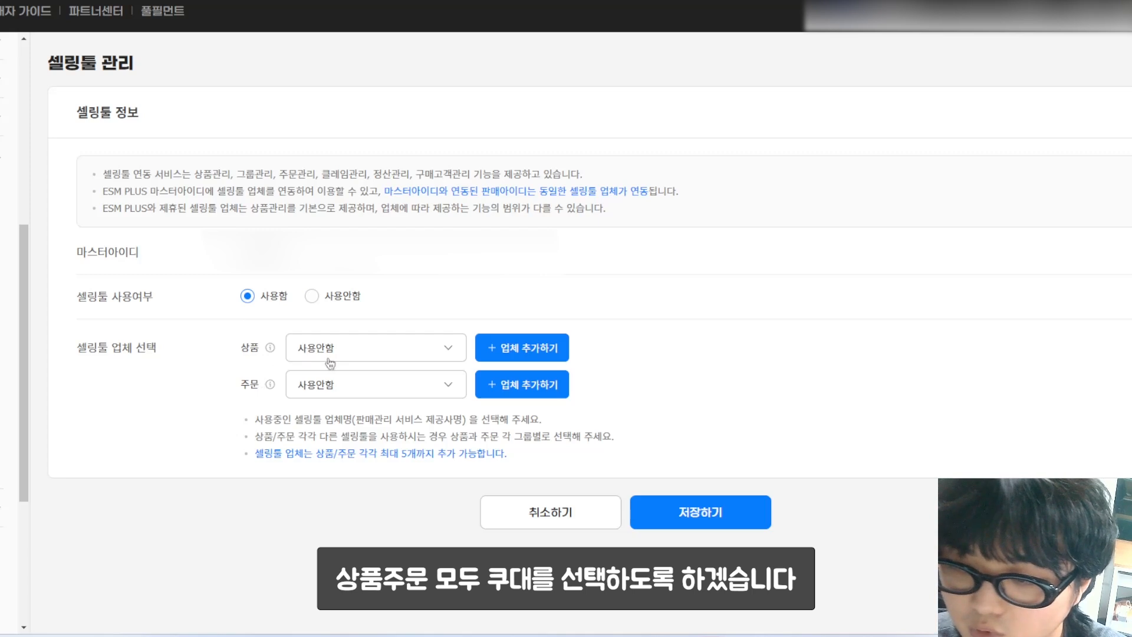
pyautogui.click(330, 362)
pyautogui.scroll(-5, 340, 416)
pyautogui.scroll(-8, 342, 469)
pyautogui.click(345, 413)
pyautogui.click(344, 393)
pyautogui.scroll(-8, 360, 496)
pyautogui.scroll(-2, 367, 507)
pyautogui.scroll(3, 361, 501)
pyautogui.click(356, 490)
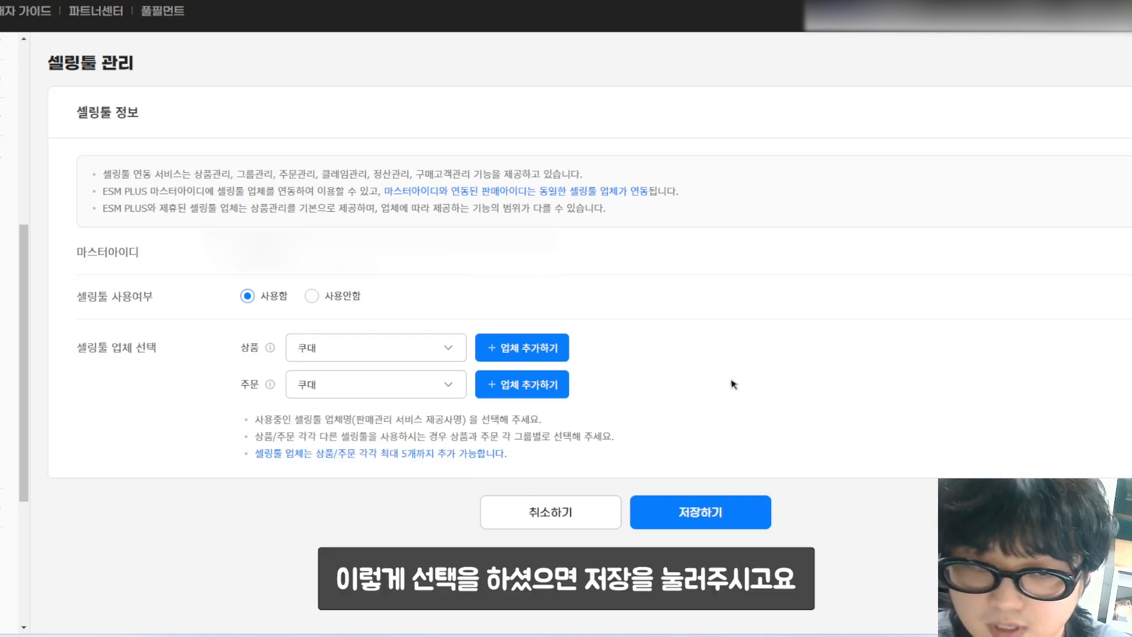
pyautogui.click(735, 506)
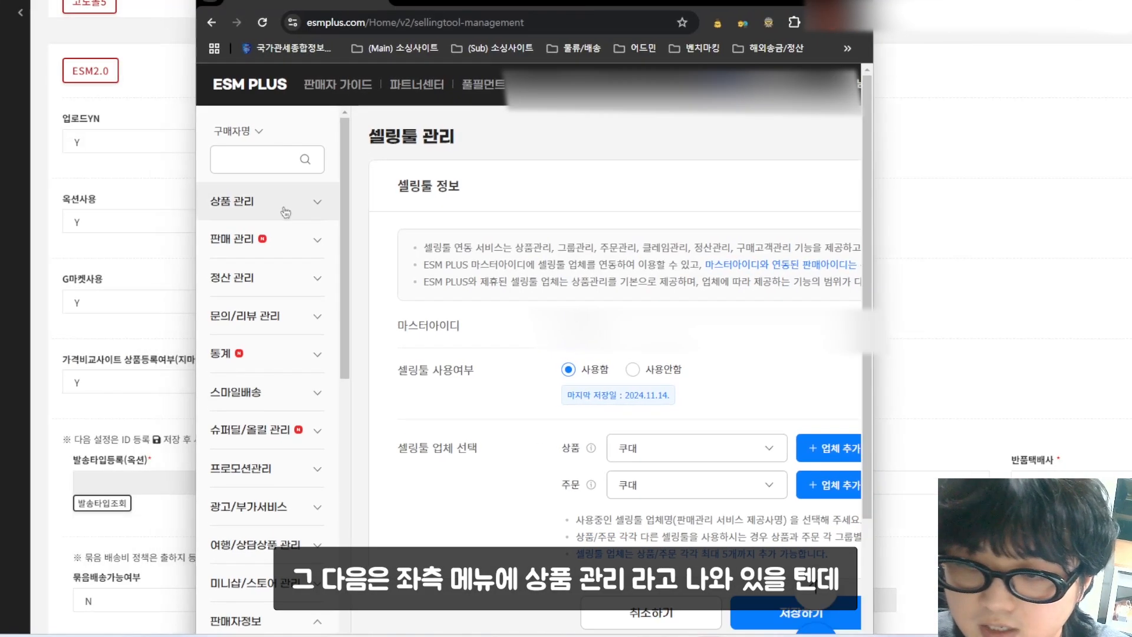
# Step: In delivery information management, make the new address the 대표 반품주소 only and name it 반품지
pyautogui.click(285, 213)
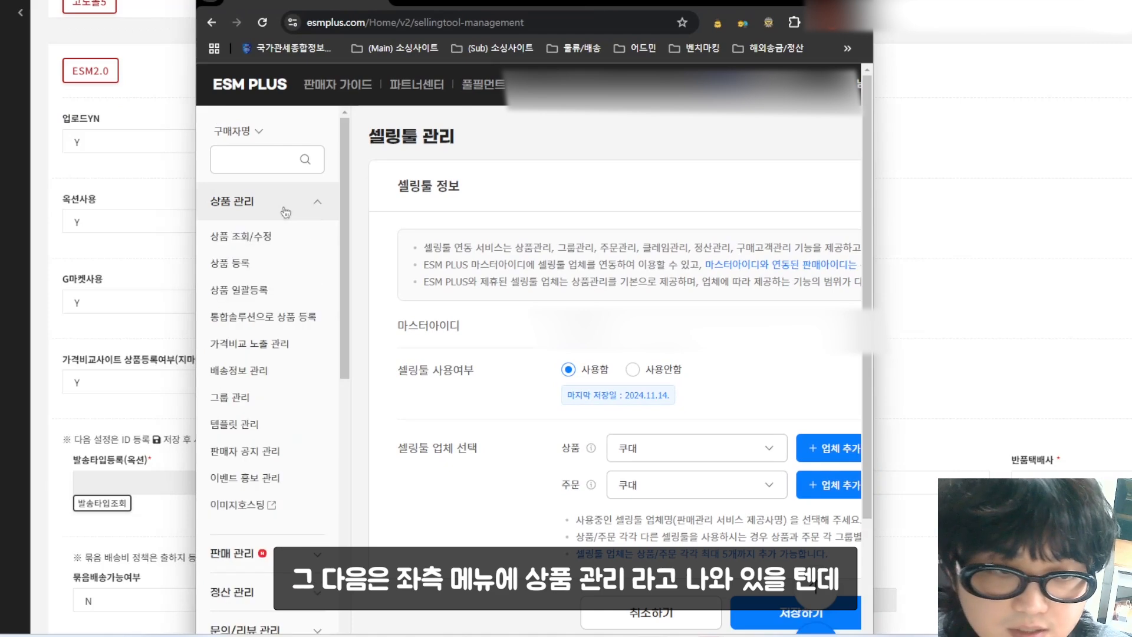
pyautogui.click(266, 373)
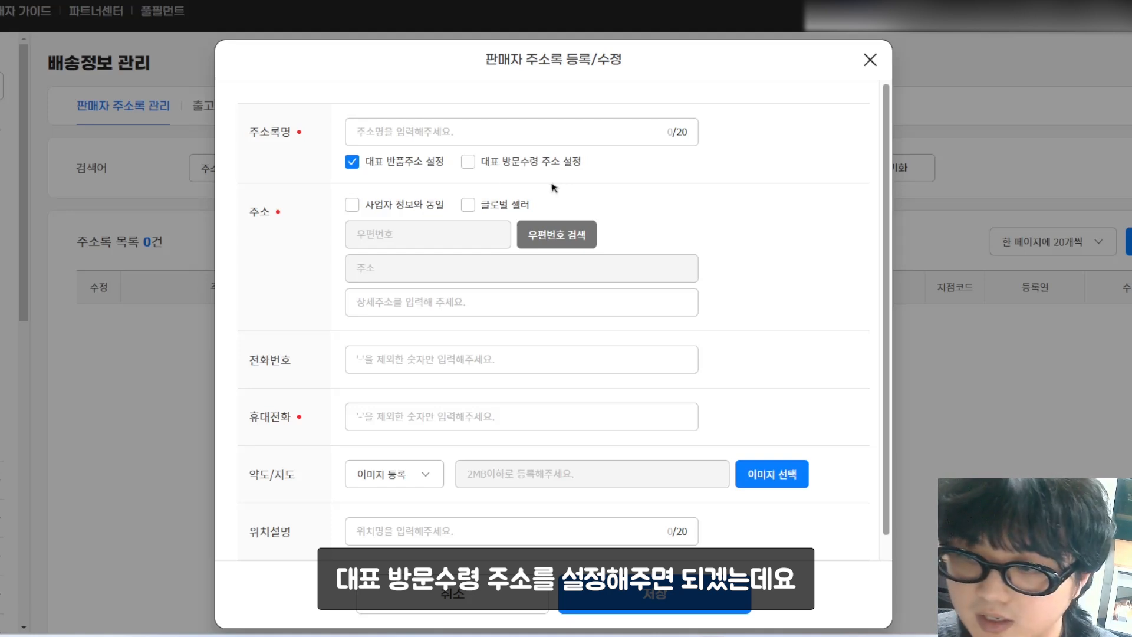
pyautogui.click(380, 165)
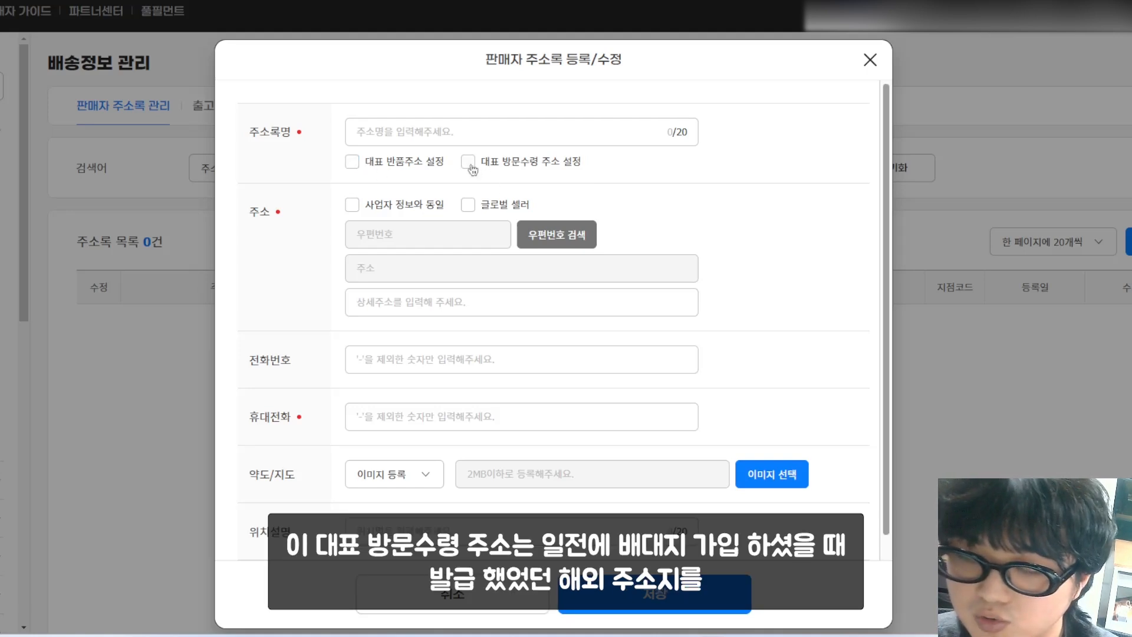
pyautogui.click(467, 165)
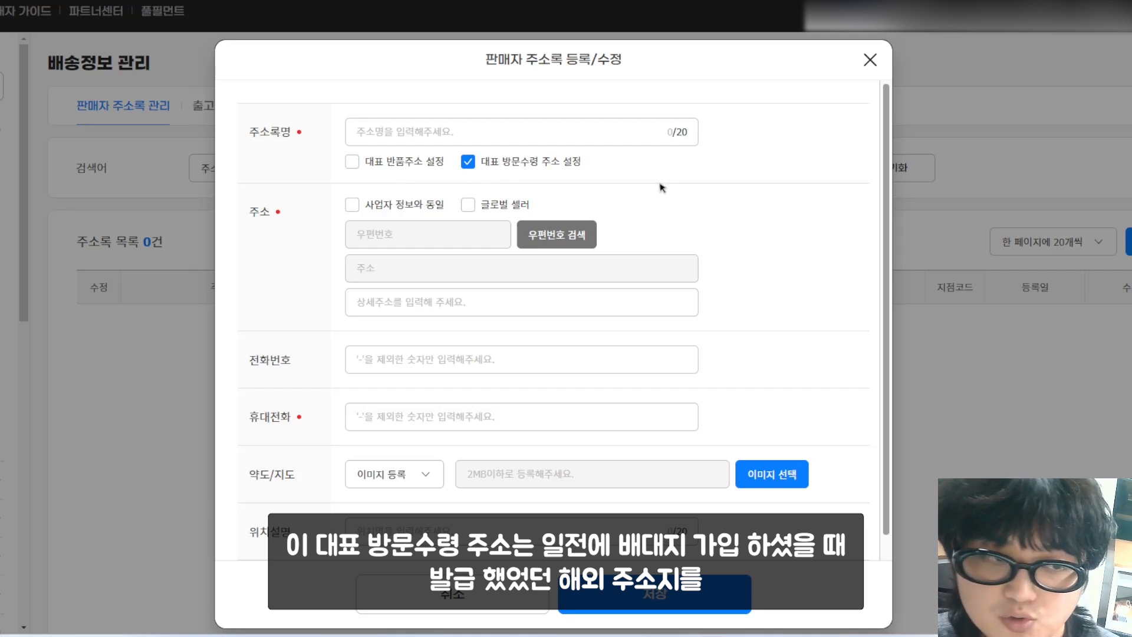
pyautogui.click(469, 163)
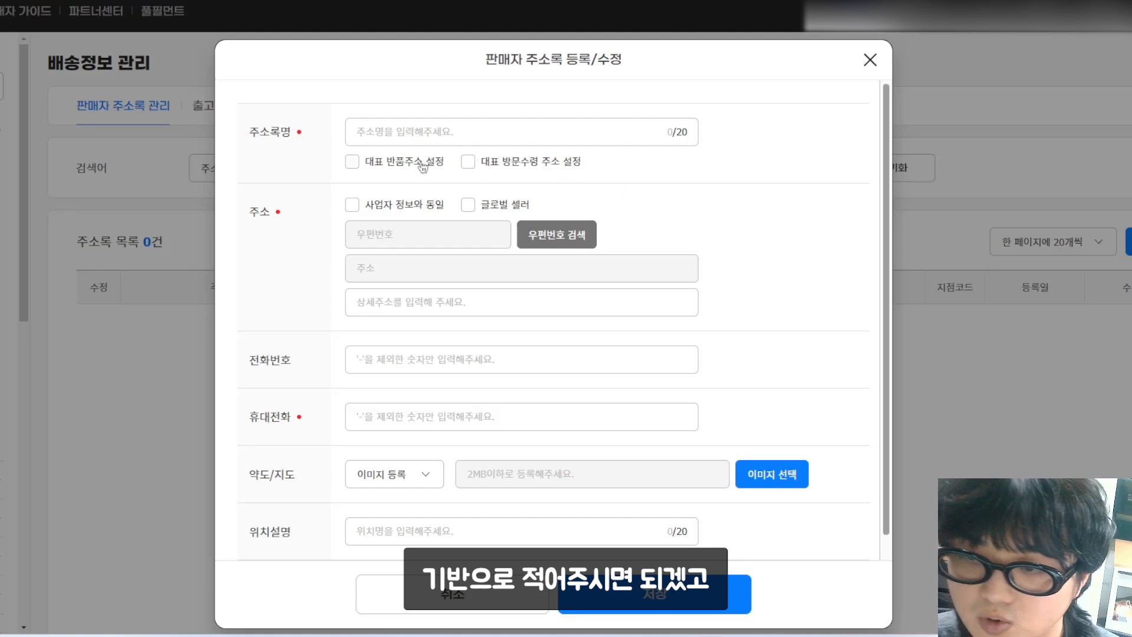
pyautogui.click(430, 167)
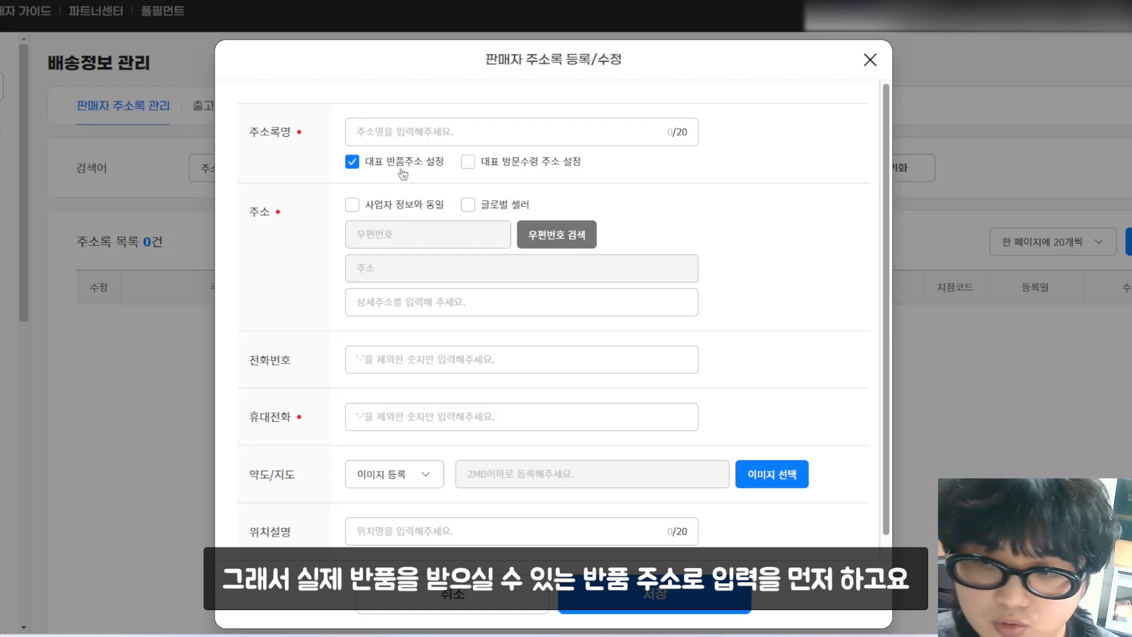
pyautogui.click(446, 136)
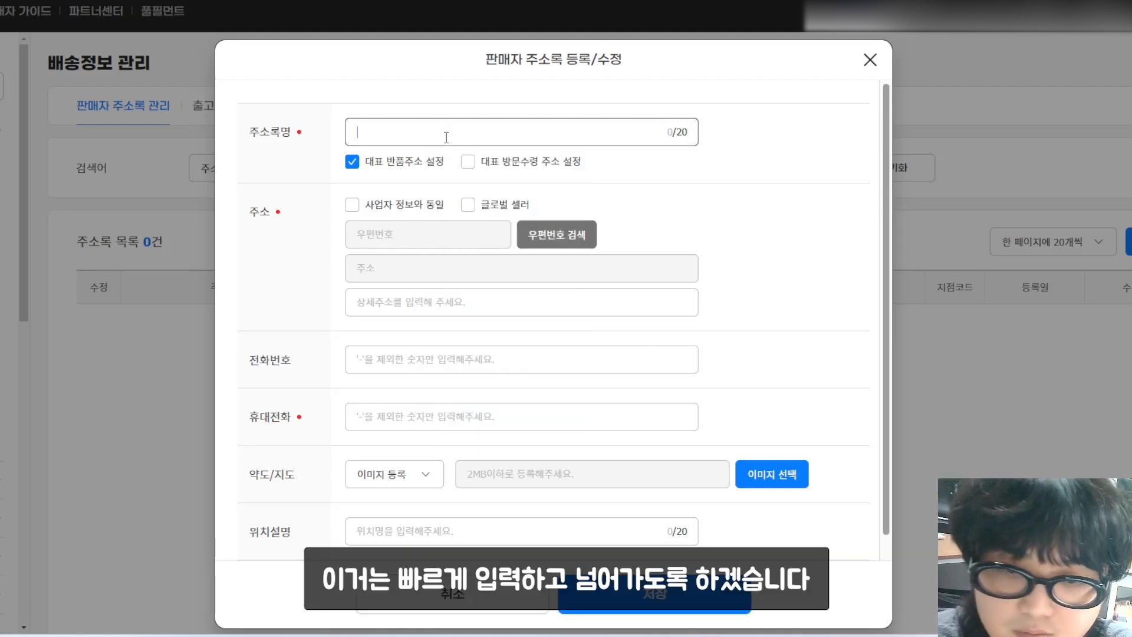
pyautogui.write('반품지')
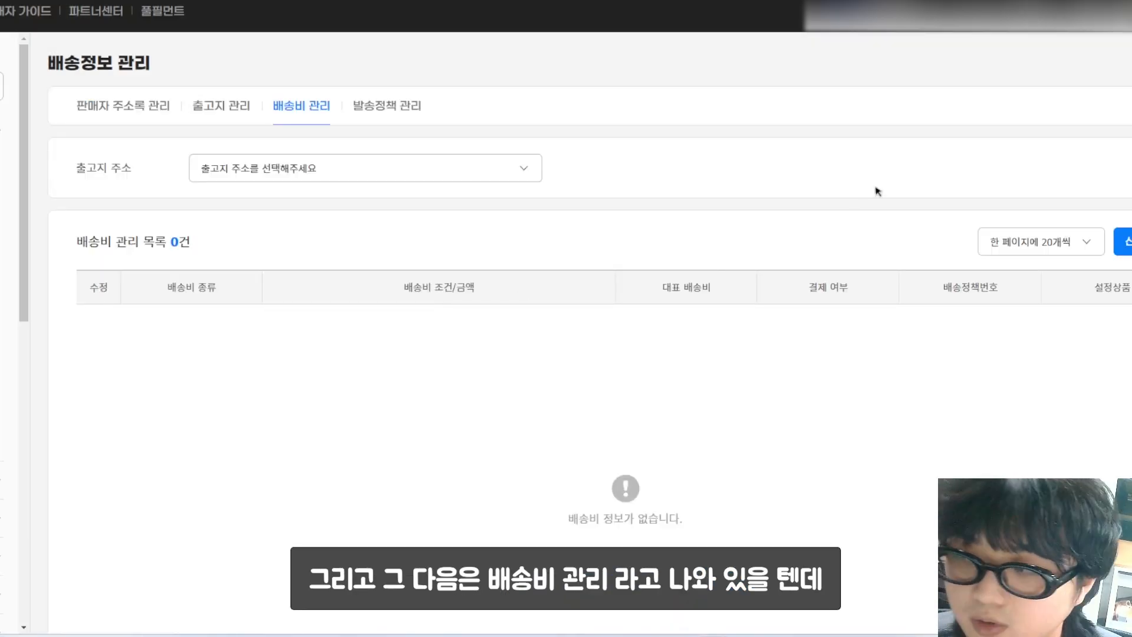
# Step: Choose 출고지 as the warehouse address and save a 무료 (0원) shipping fee for it
pyautogui.click(242, 177)
pyautogui.click(244, 196)
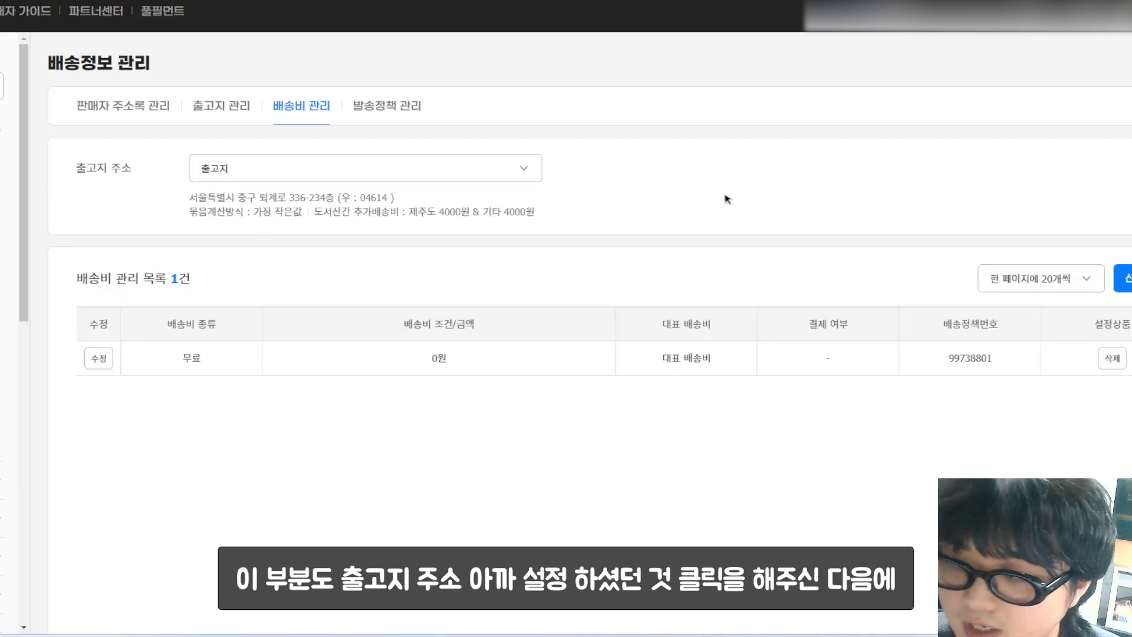
pyautogui.click(1123, 278)
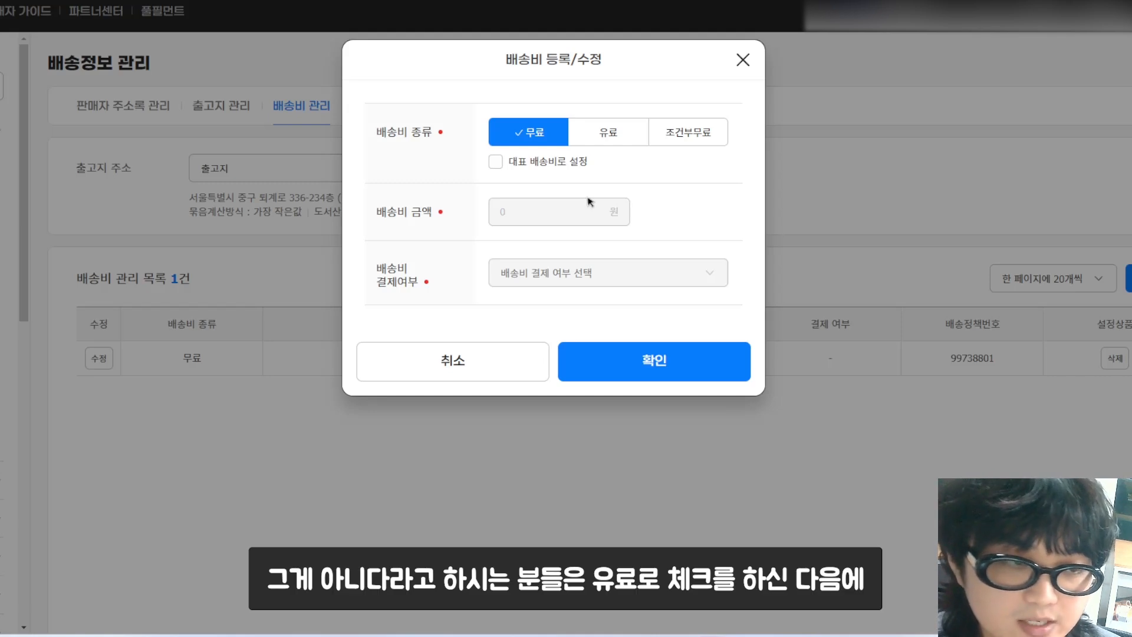
pyautogui.click(610, 133)
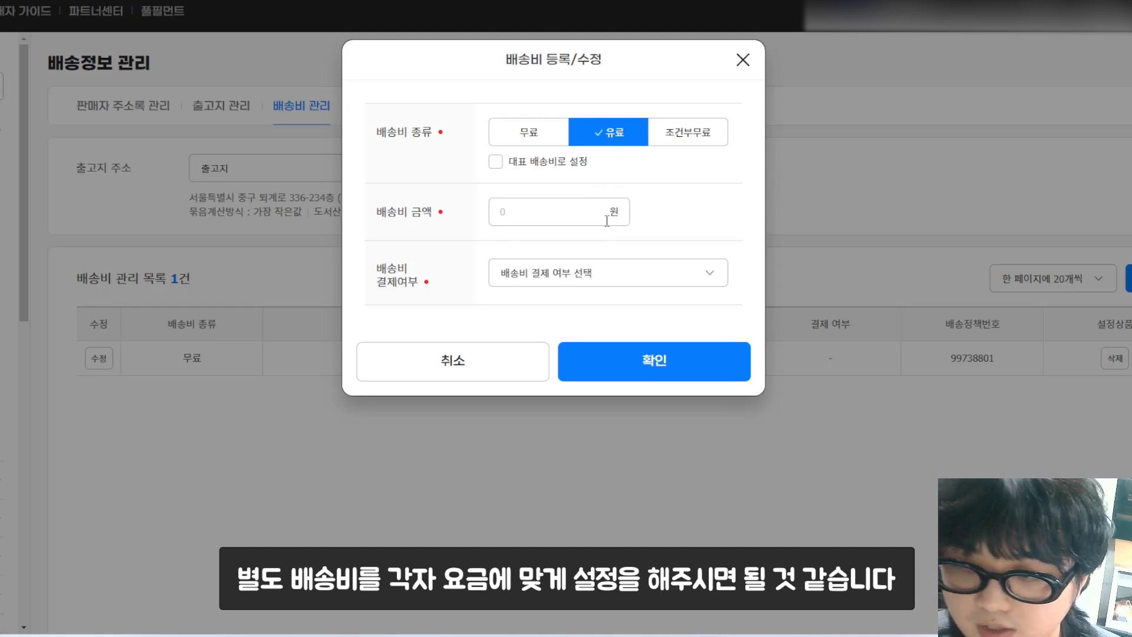
pyautogui.click(552, 139)
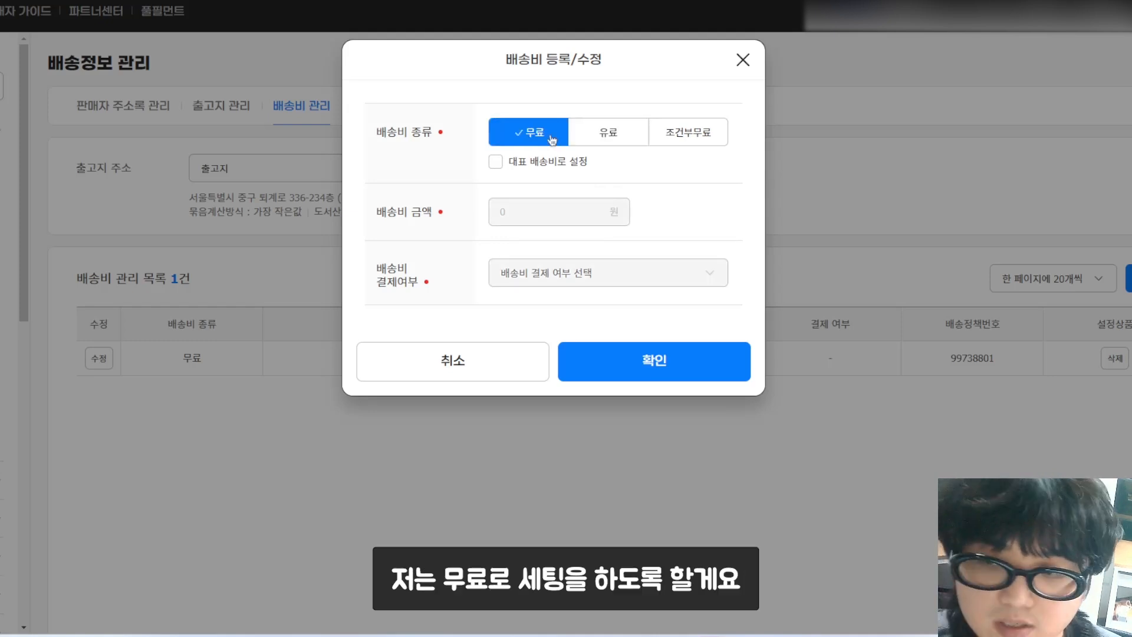
pyautogui.click(663, 350)
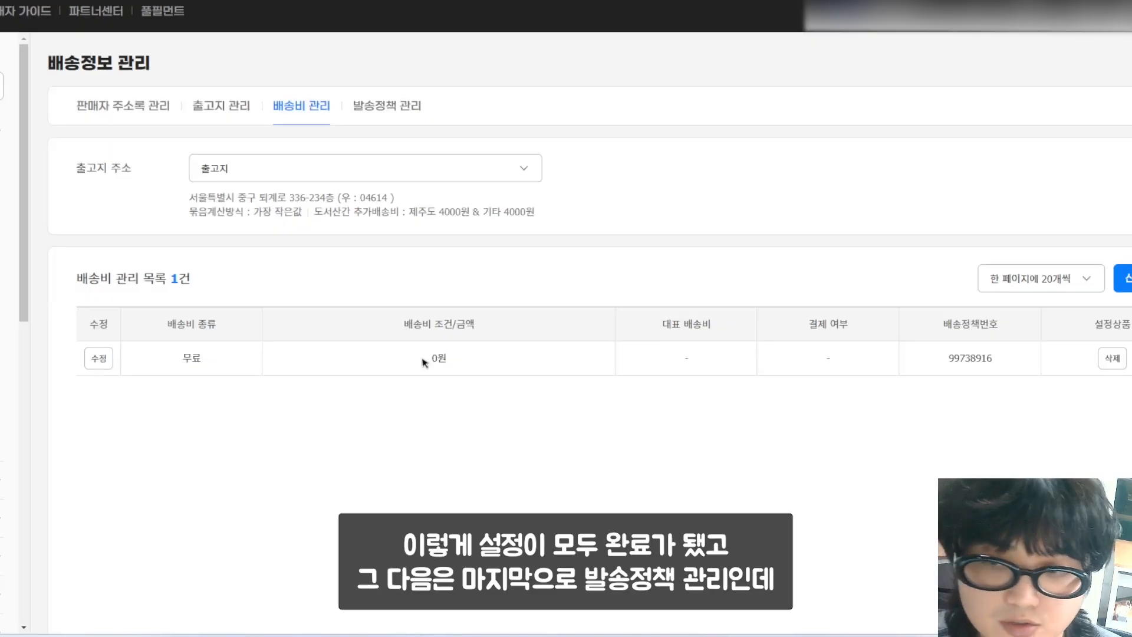
pyautogui.click(395, 117)
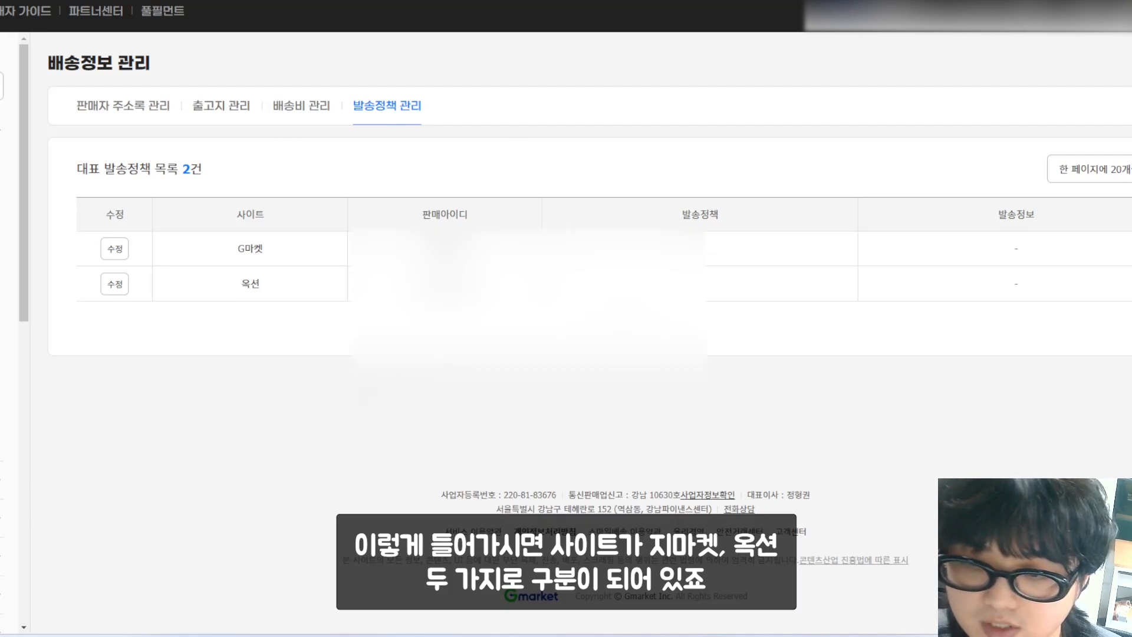
# Step: Change the G마켓 default shipping policy to 해외발송
pyautogui.click(126, 249)
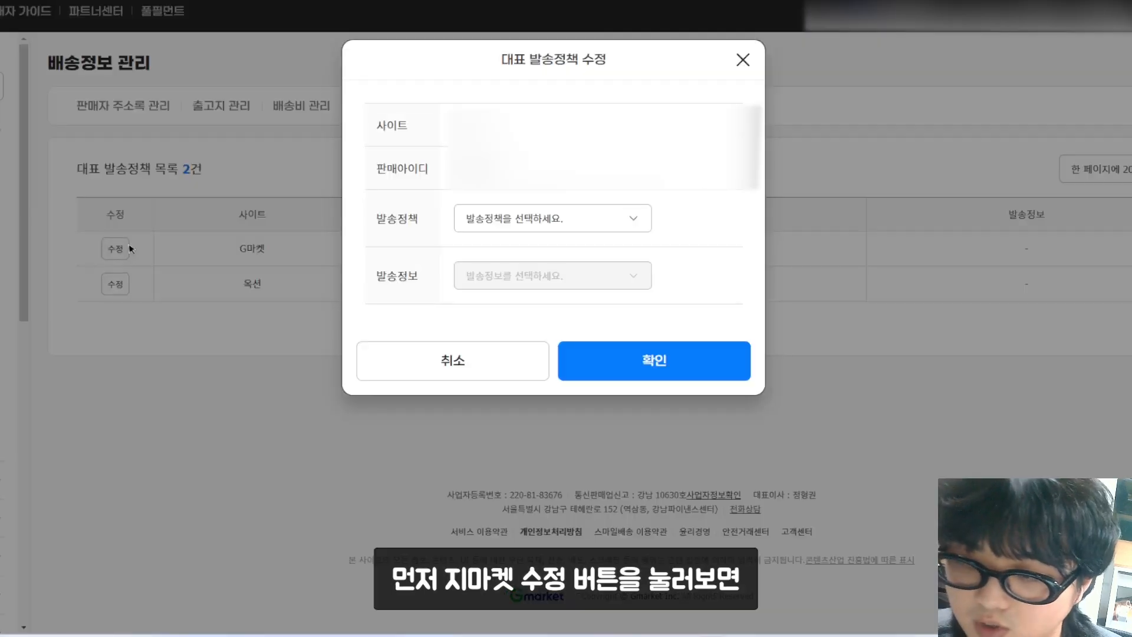
pyautogui.click(637, 229)
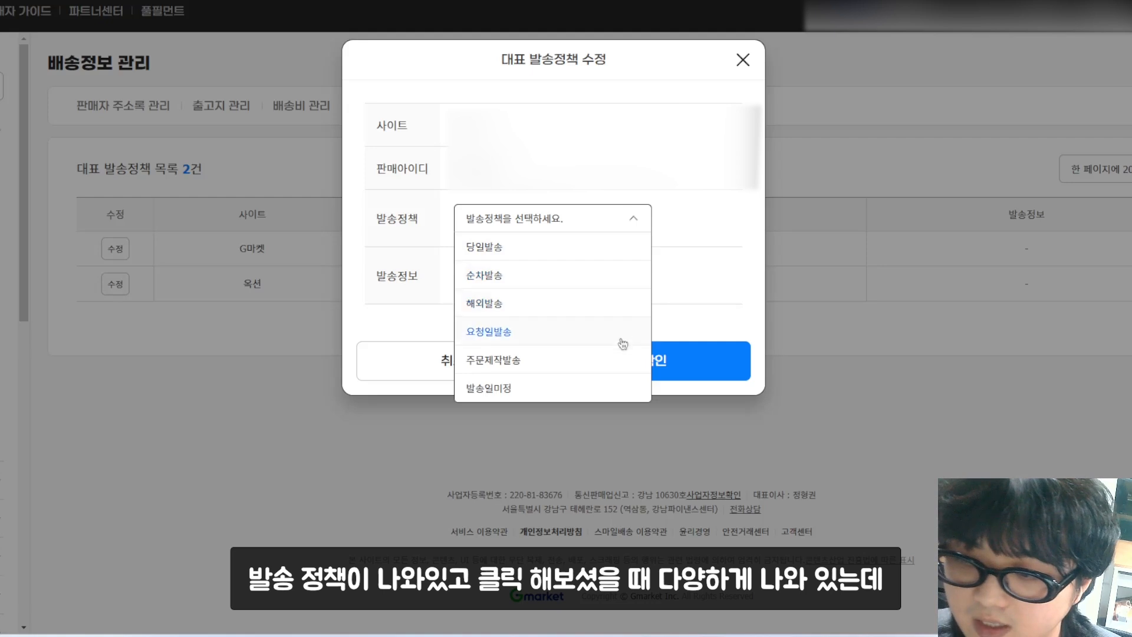
pyautogui.click(610, 311)
pyautogui.click(654, 362)
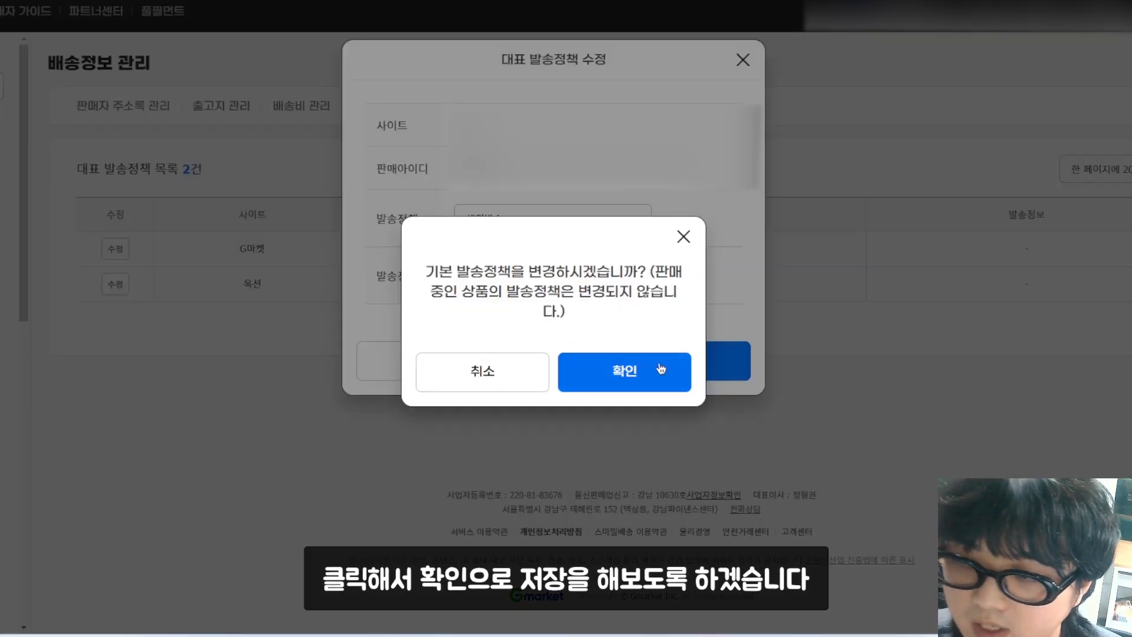
pyautogui.click(656, 370)
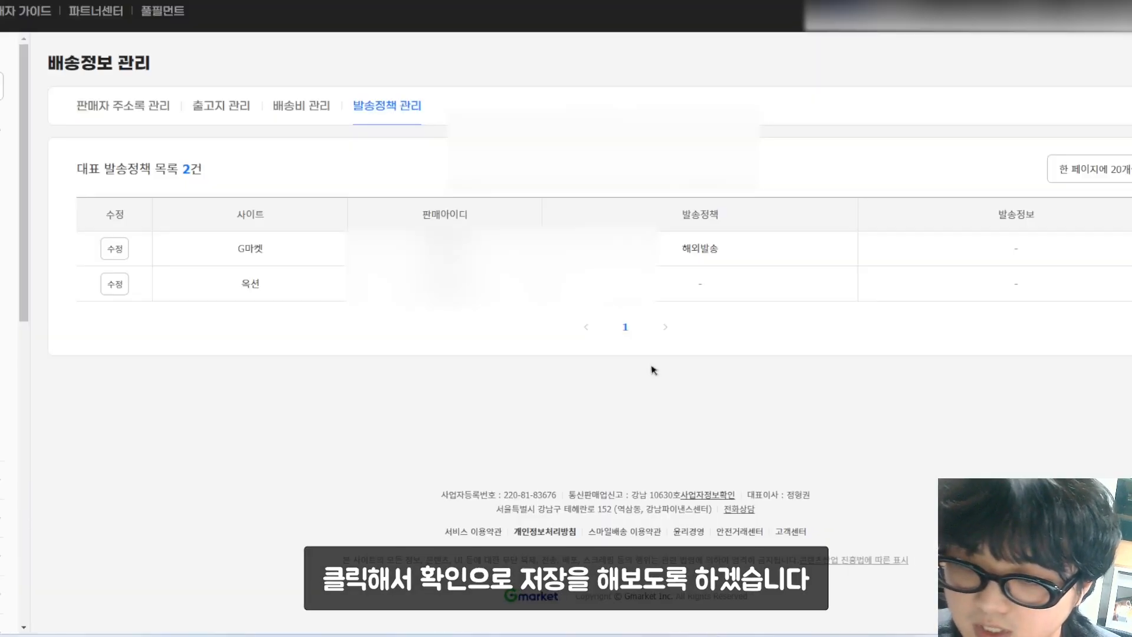
# Step: Change the 옥션 default shipping policy to 해외발송
pyautogui.click(122, 288)
pyautogui.click(515, 219)
pyautogui.click(524, 301)
pyautogui.click(667, 368)
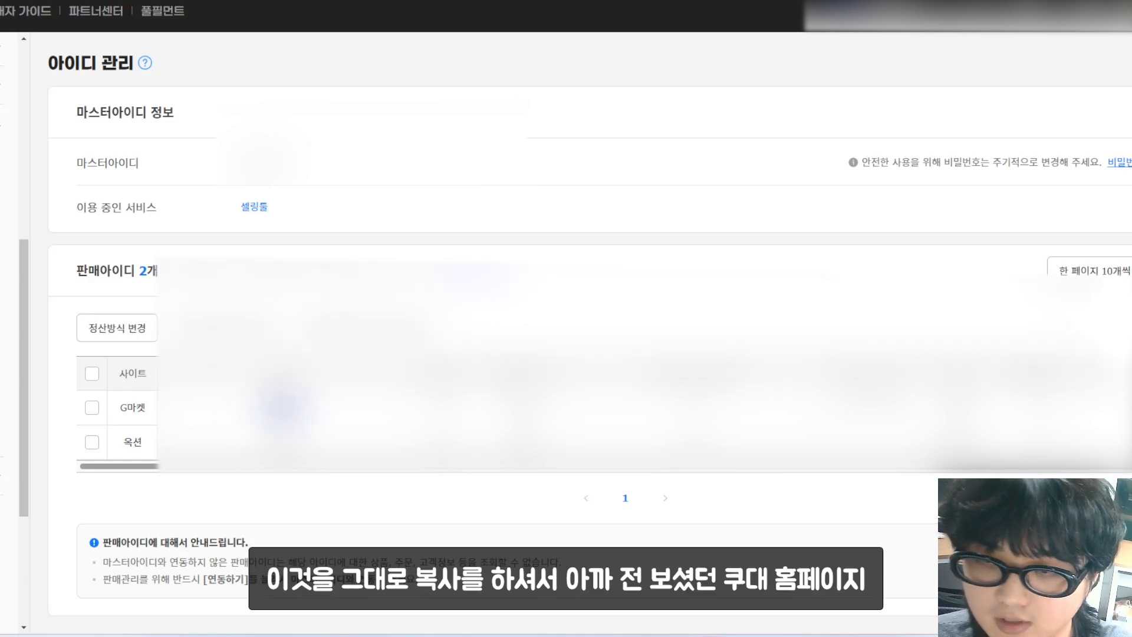
# Step: Switch back to the Okki ESM2.0 settings tab
pyautogui.hotkey('ctrl', 'Tab')
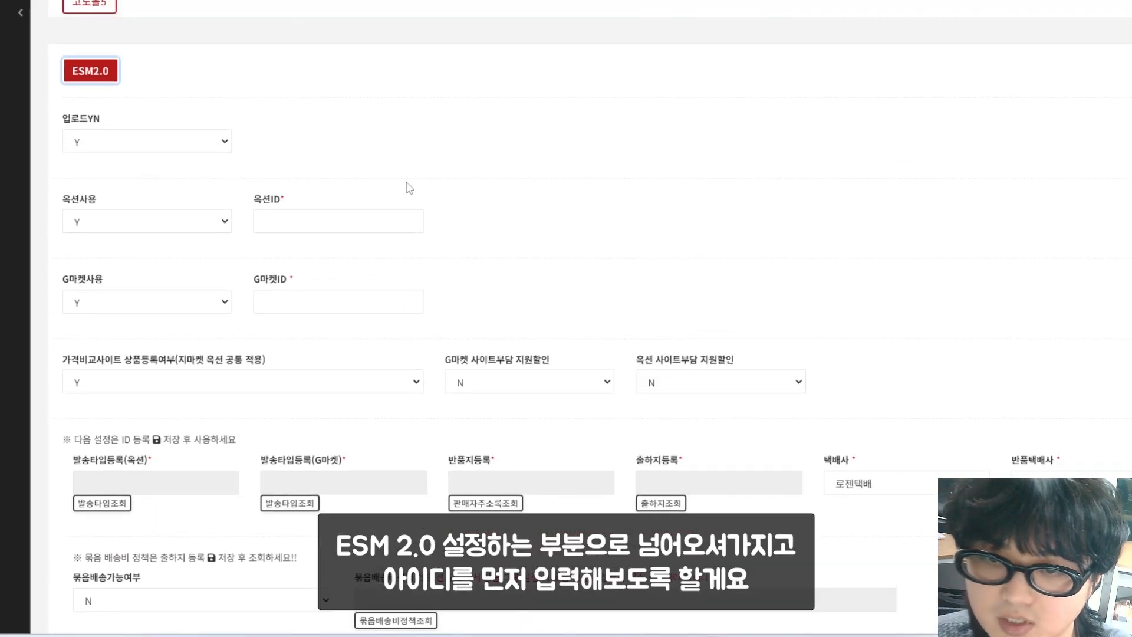
# Step: Save the 옥션 and G마켓 seller IDs in ESM2.0, keeping 옥션사용 and G마켓사용 at Y
pyautogui.scroll(-1, 409, 183)
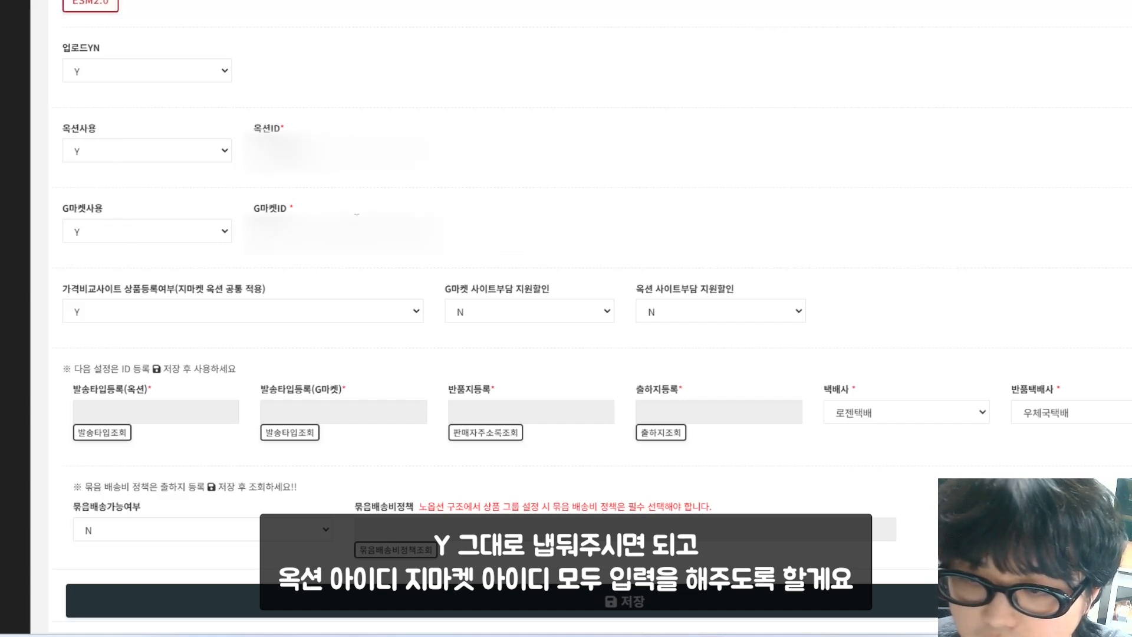
pyautogui.scroll(-1, 484, 196)
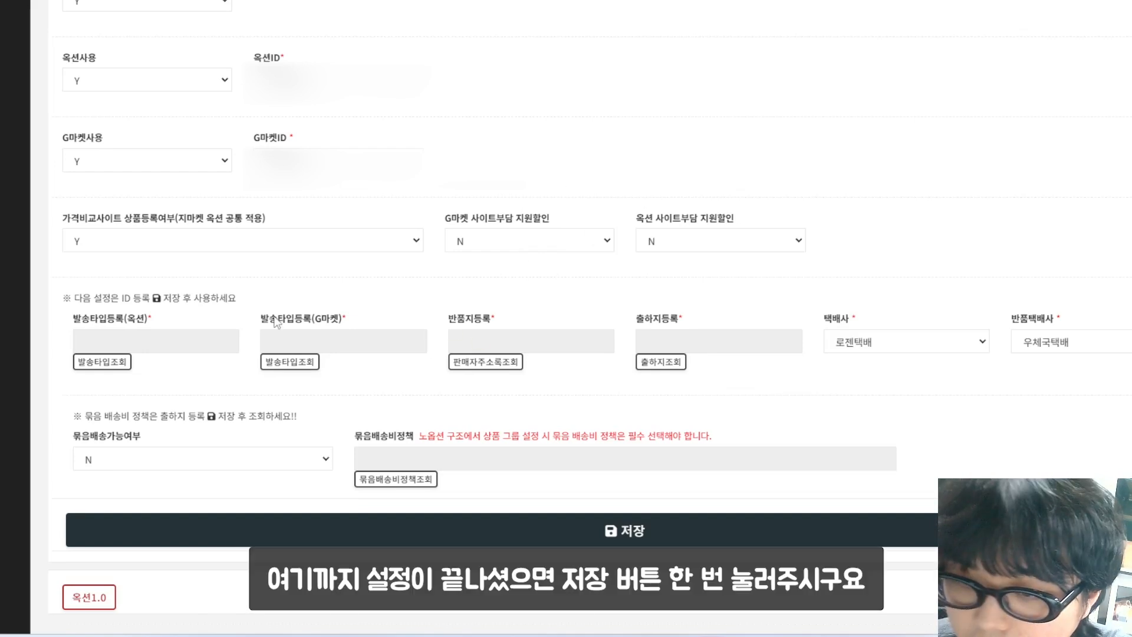
pyautogui.click(626, 525)
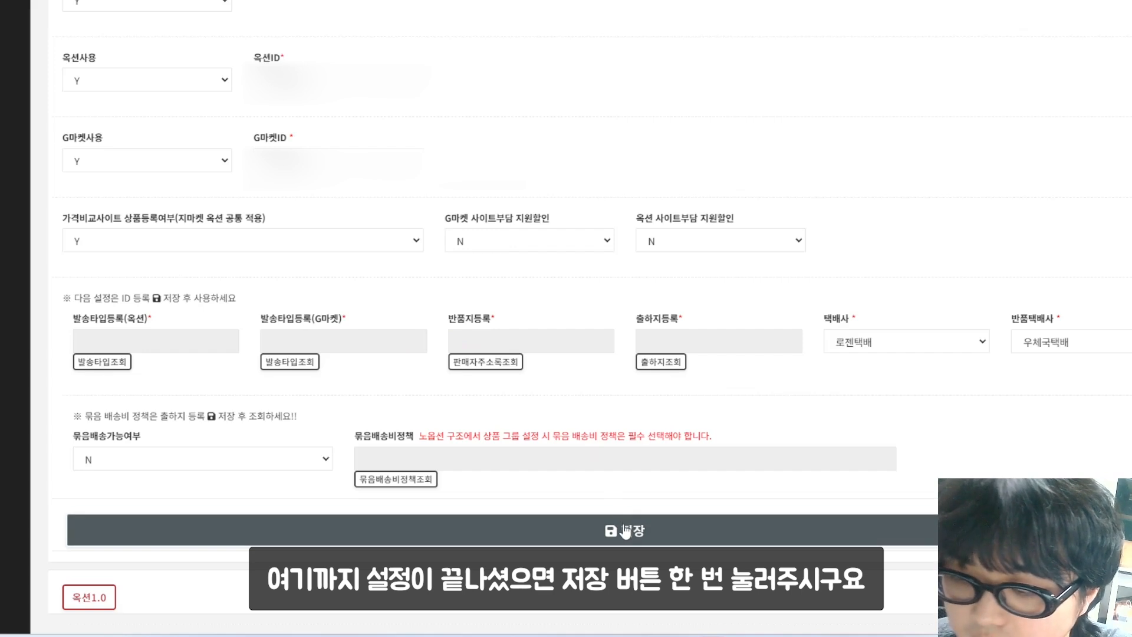
pyautogui.click(625, 531)
pyautogui.click(674, 37)
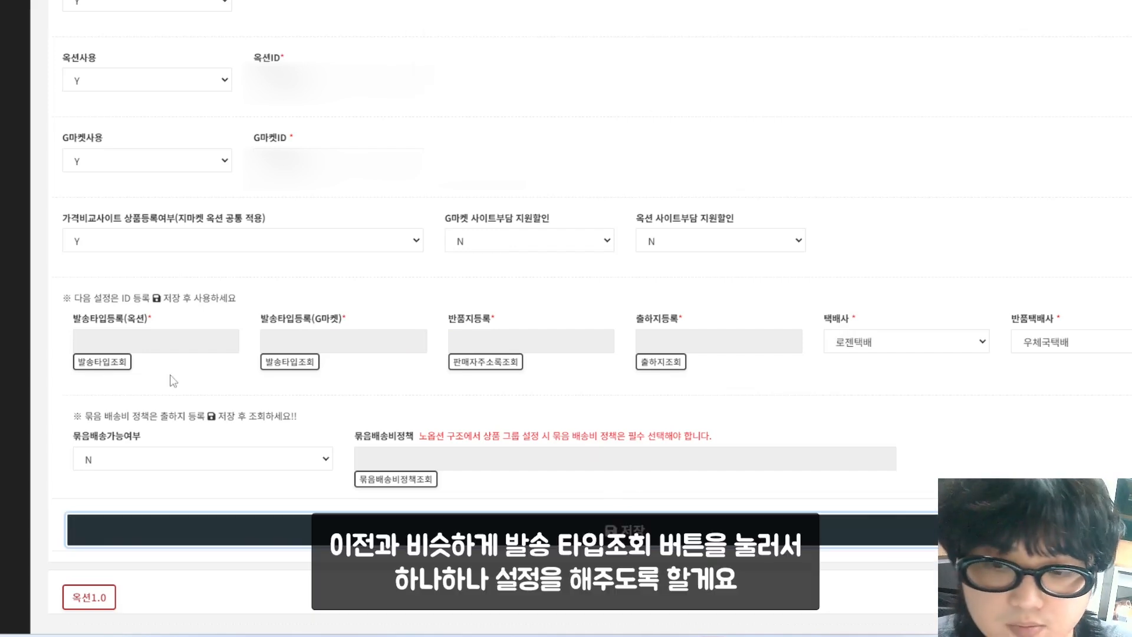
# Step: Select the 1760908 해외발송 shipping type for 옥션 and a shipping type for G마켓
pyautogui.click(118, 371)
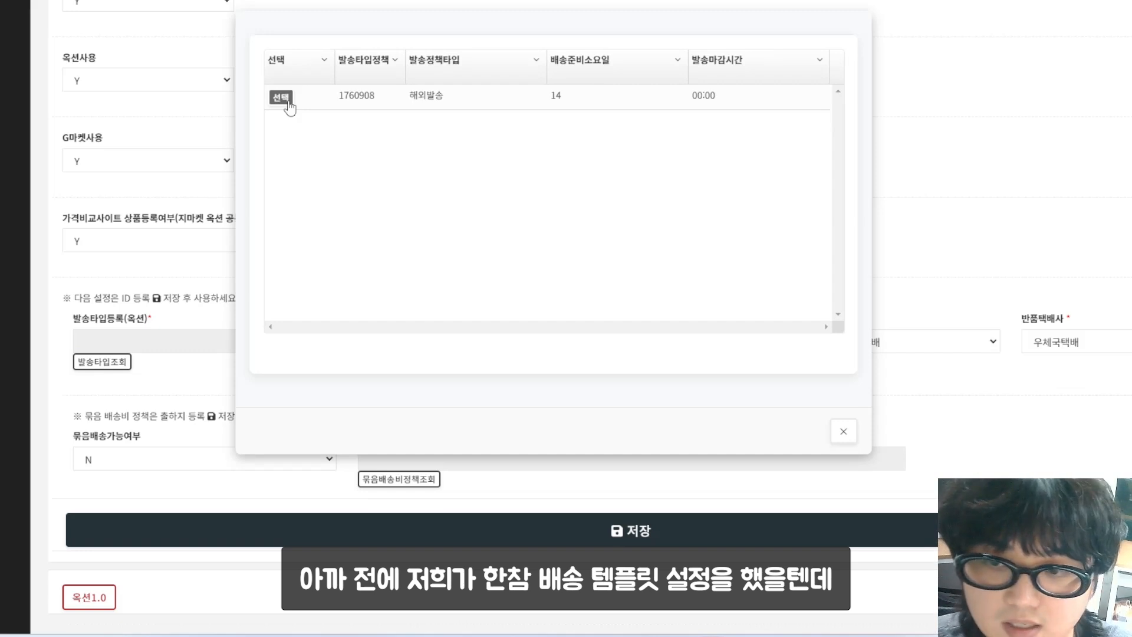
pyautogui.click(282, 97)
pyautogui.press('Return')
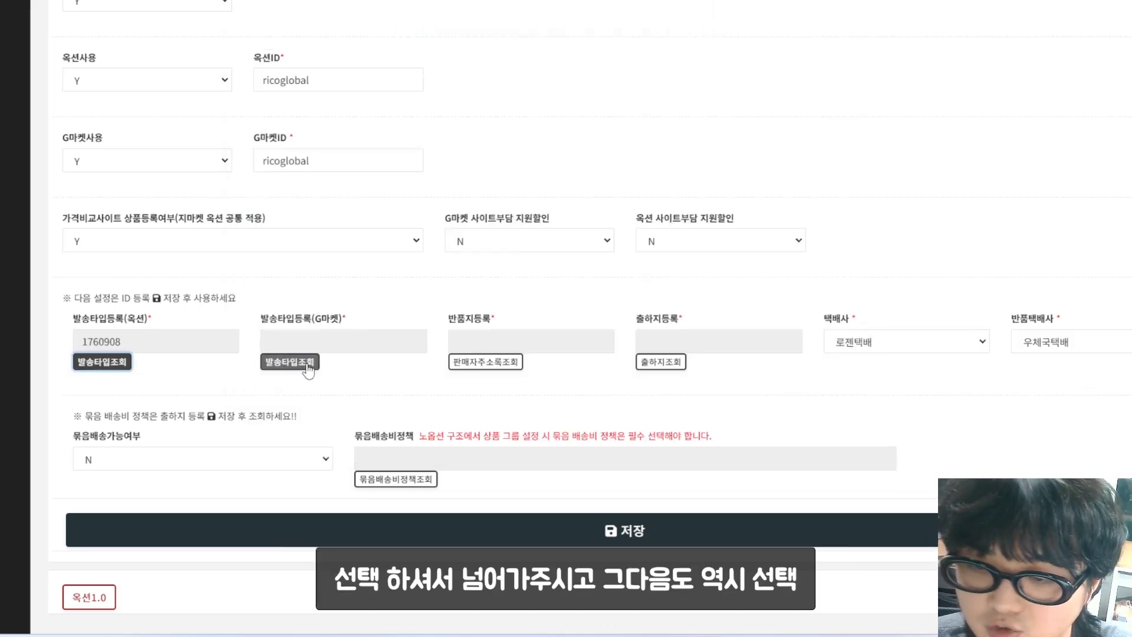
pyautogui.click(308, 370)
pyautogui.click(282, 99)
pyautogui.press('Return')
pyautogui.click(506, 365)
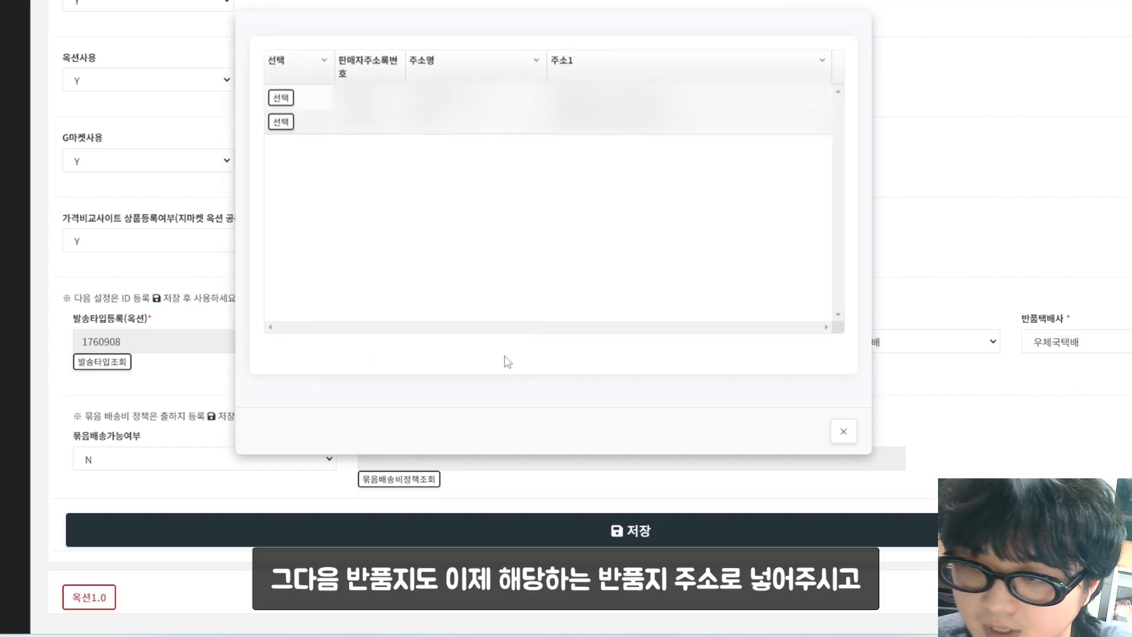
# Step: Set the second address as return and the first as dispatch address, then save ESM2.0
pyautogui.click(281, 122)
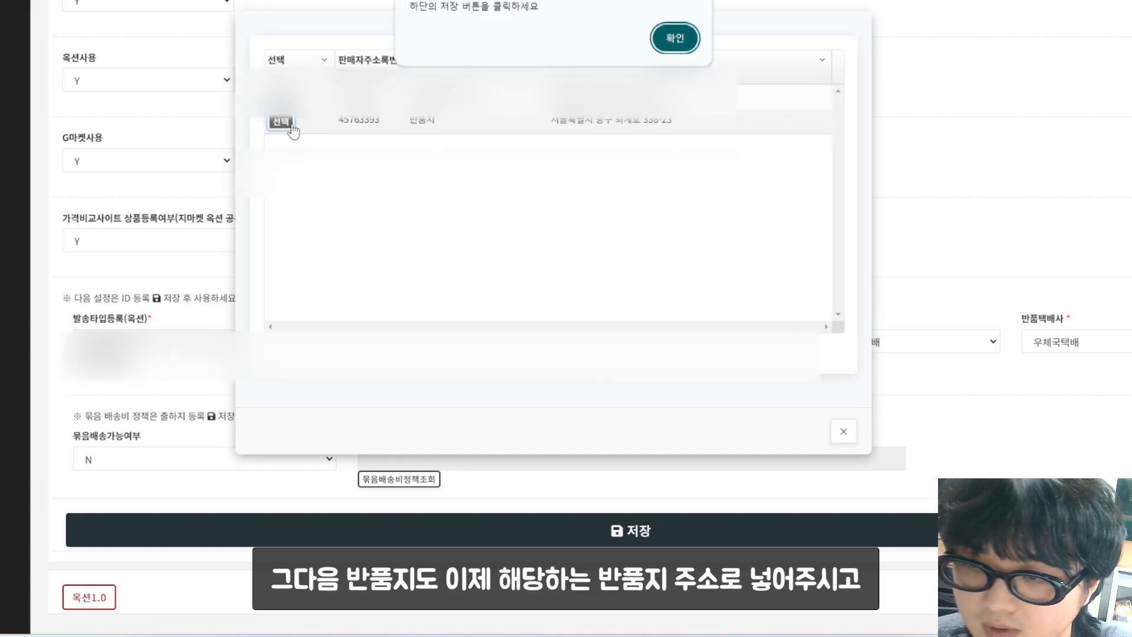
pyautogui.click(677, 39)
pyautogui.click(628, 365)
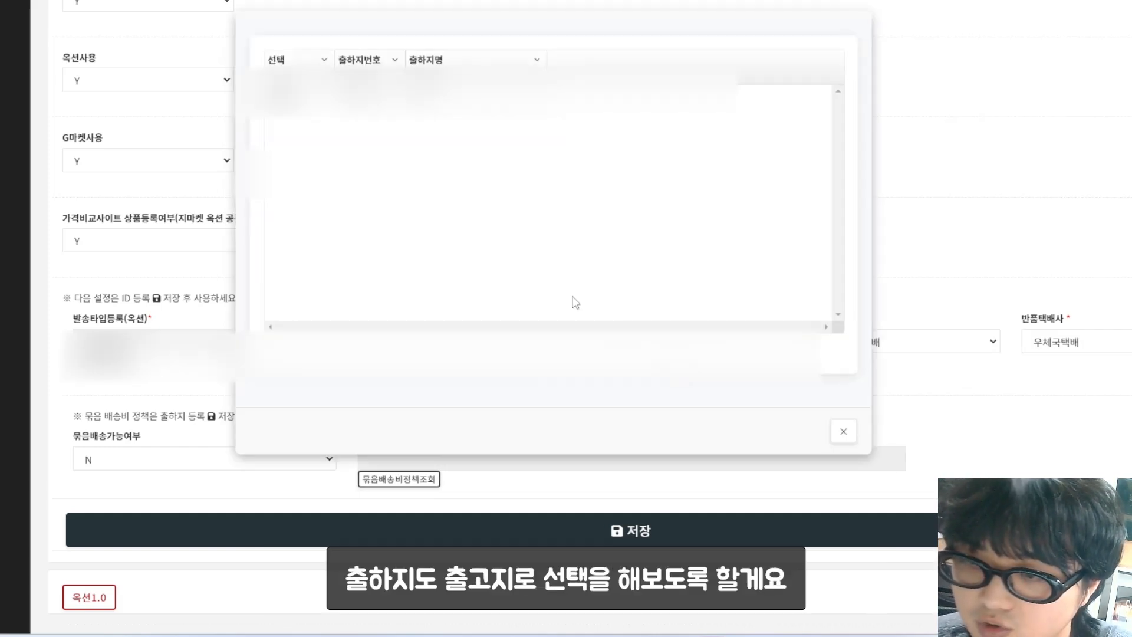
pyautogui.click(278, 99)
pyautogui.click(677, 39)
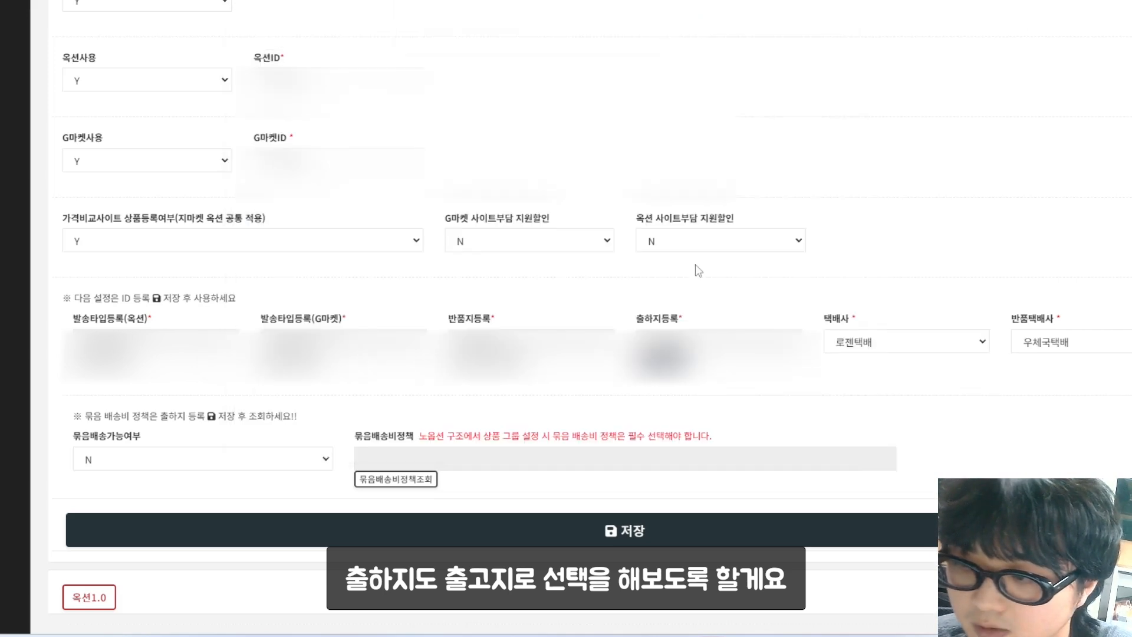
pyautogui.scroll(-1, 698, 270)
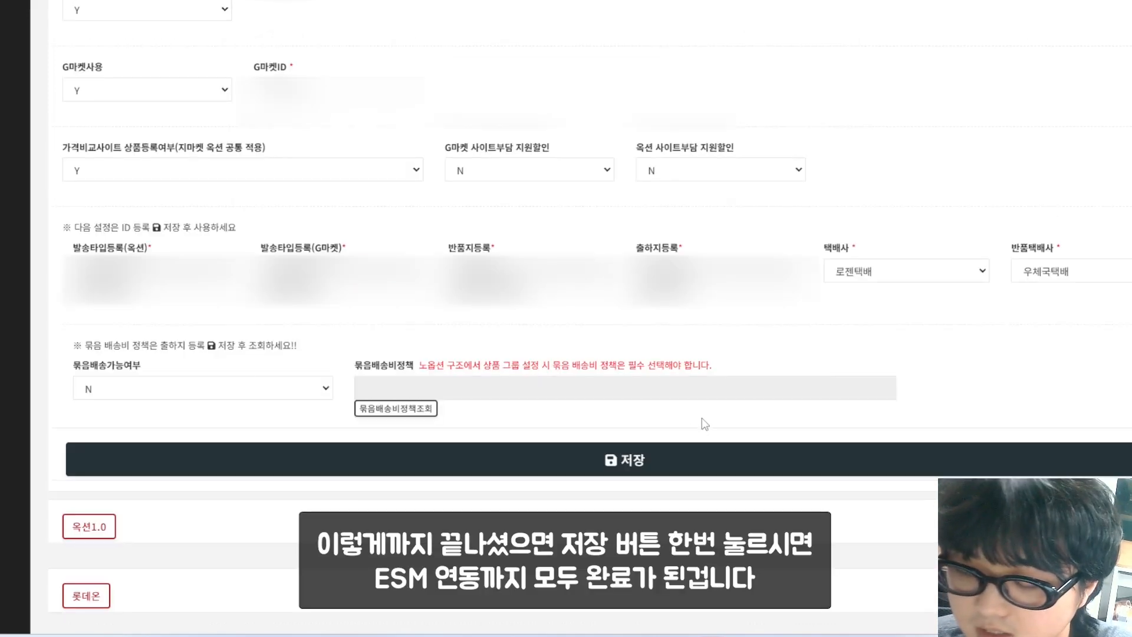
pyautogui.click(670, 465)
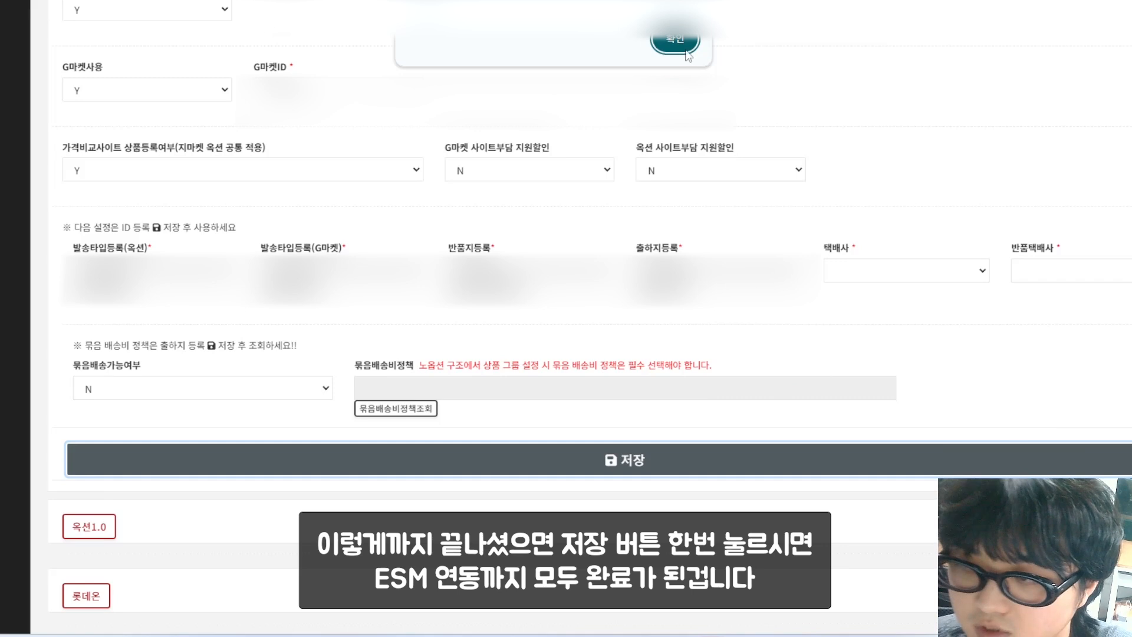
pyautogui.click(685, 51)
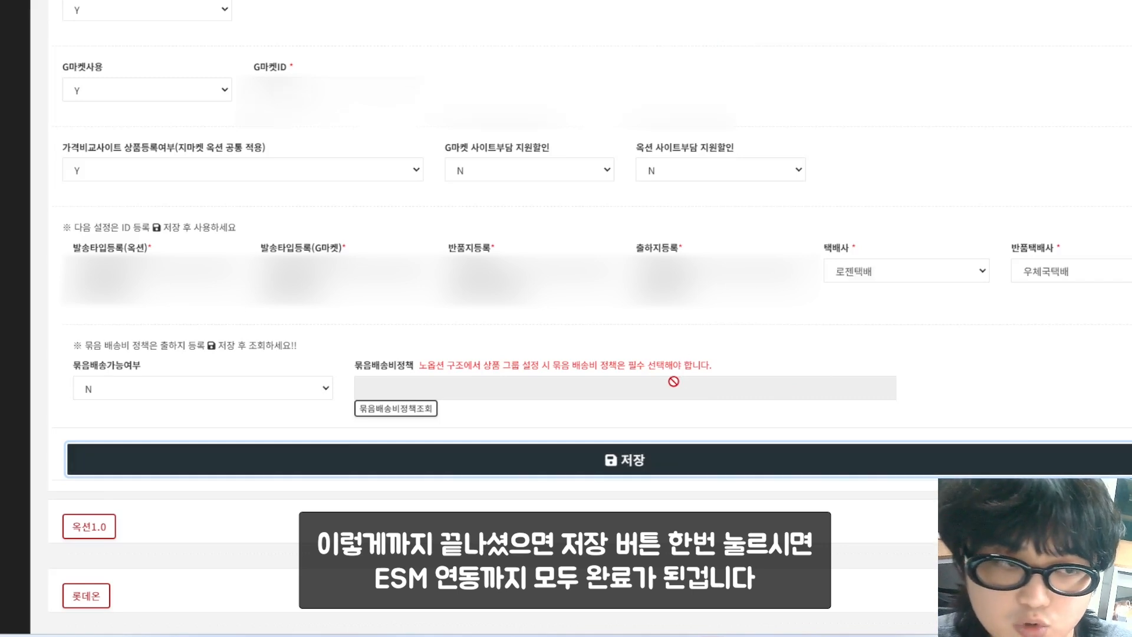
pyautogui.scroll(5, 602, 405)
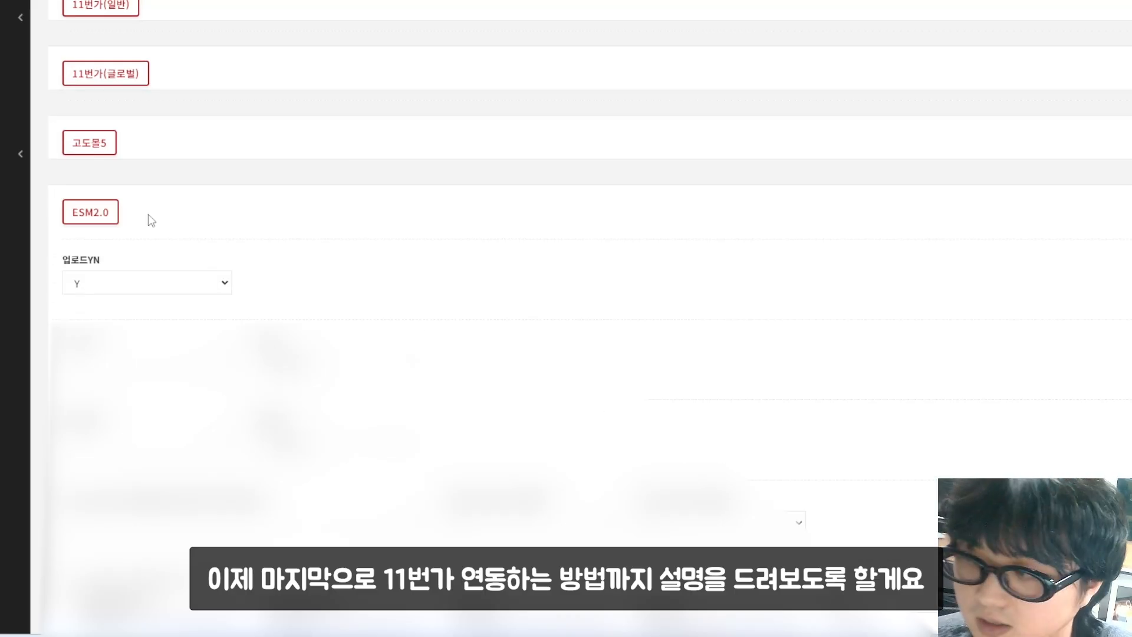
# Step: Collapse ESM2.0, expand the 11번가(글로벌) settings, and switch to the Naver tab
pyautogui.click(113, 215)
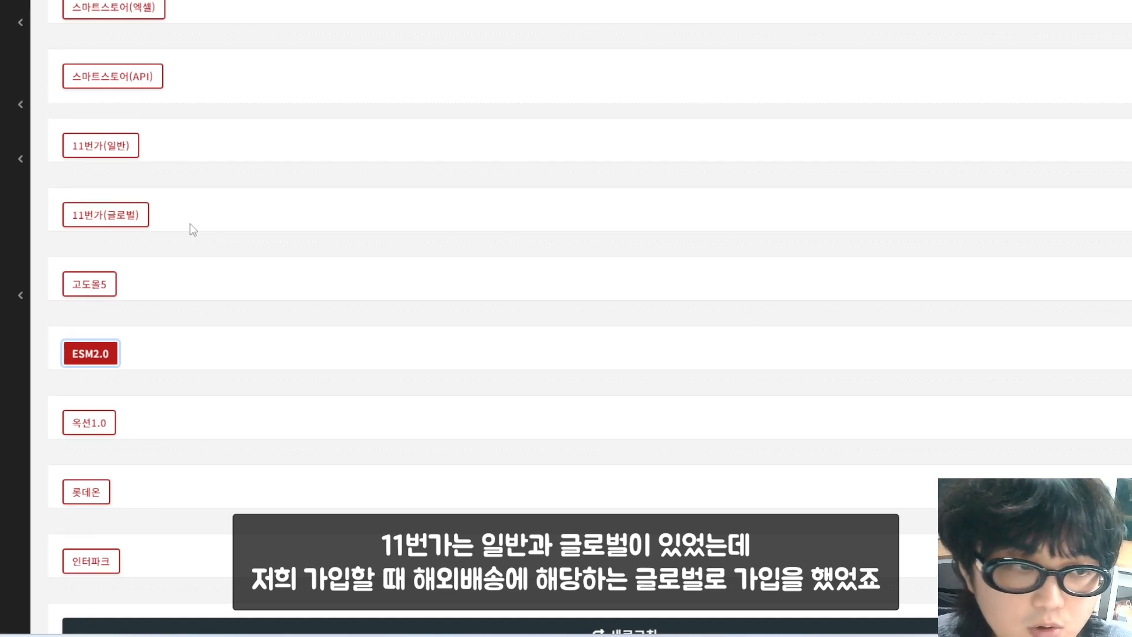
pyautogui.click(139, 217)
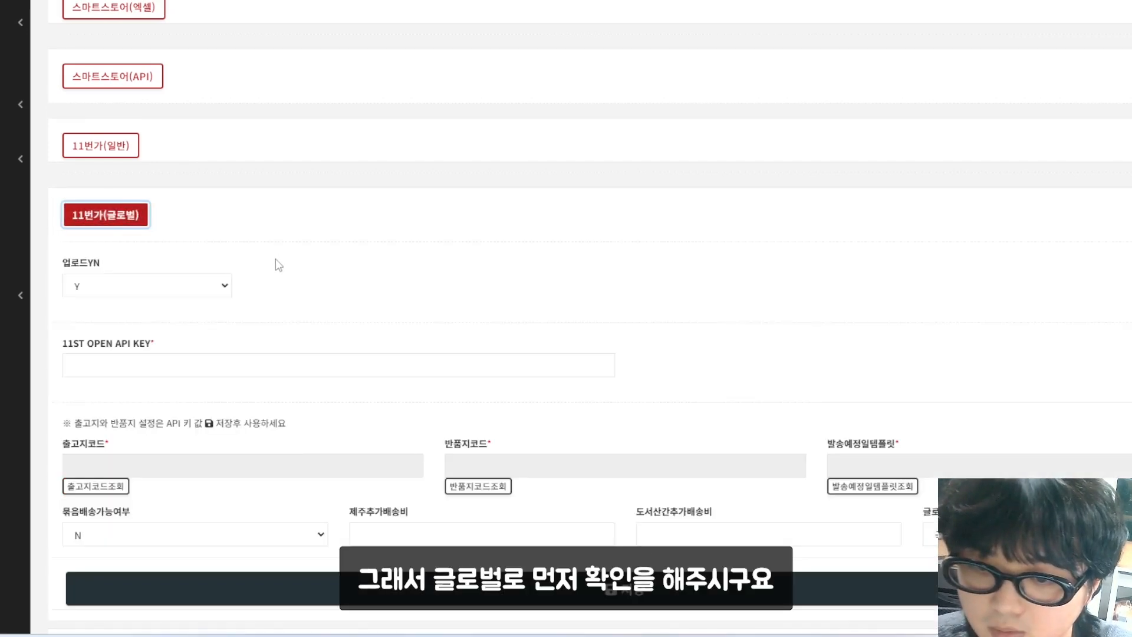
pyautogui.click(177, 1)
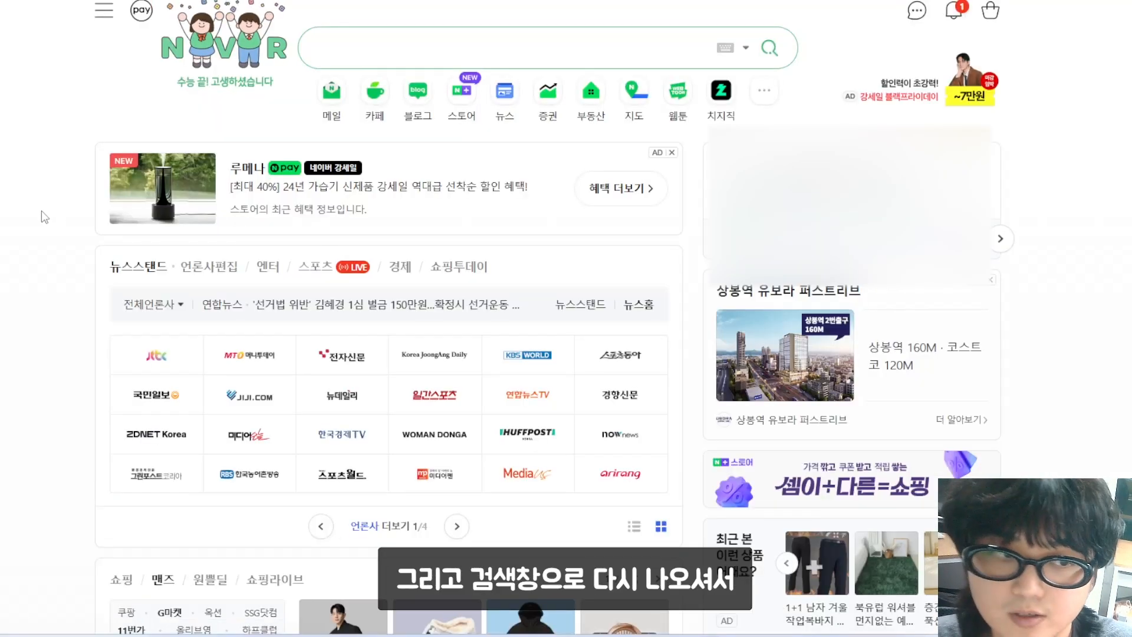
# Step: Enter openapi.11st.co.kr in the address bar to reach the 11번가 OPEN API CENTER
pyautogui.click(378, 46)
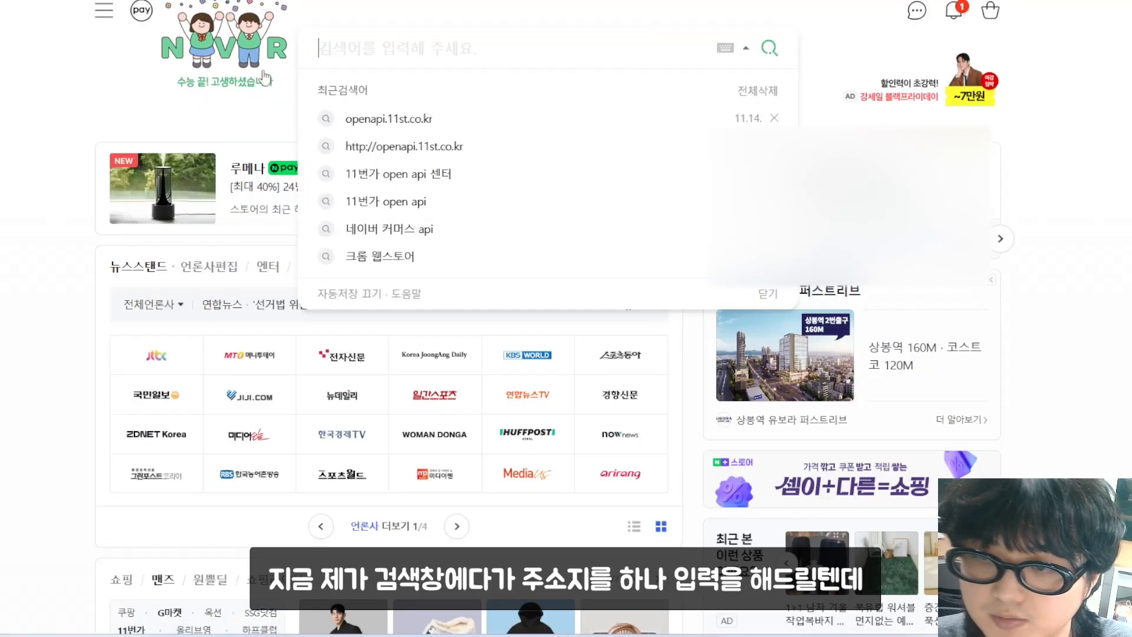
pyautogui.write('openapi.11st.co.kr')
pyautogui.click(36, 222)
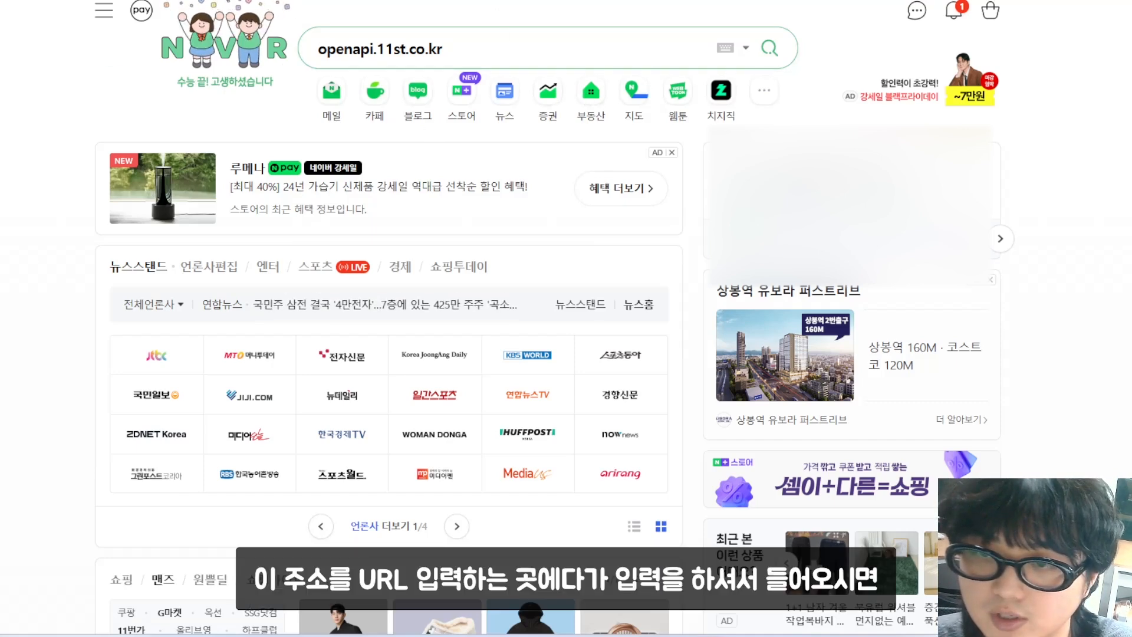
pyautogui.click(260, 1)
pyautogui.write('openapi.11st.co.kr')
pyautogui.press('Return')
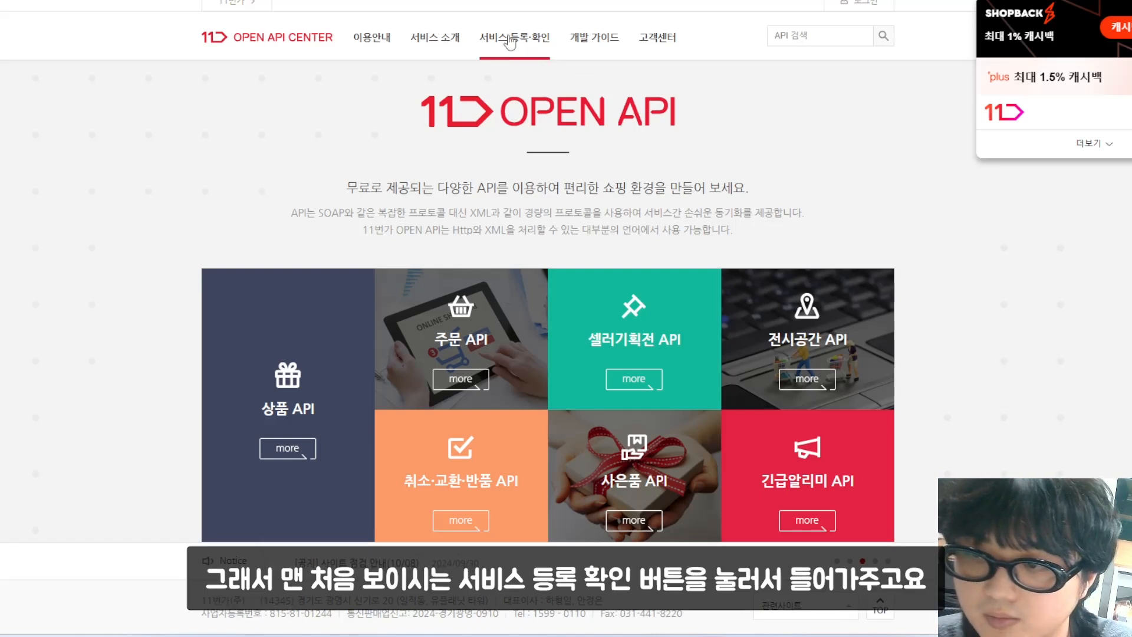
# Step: Open 서비스 등록·확인, pass the second-step authentication, and begin filling the user information
pyautogui.click(542, 57)
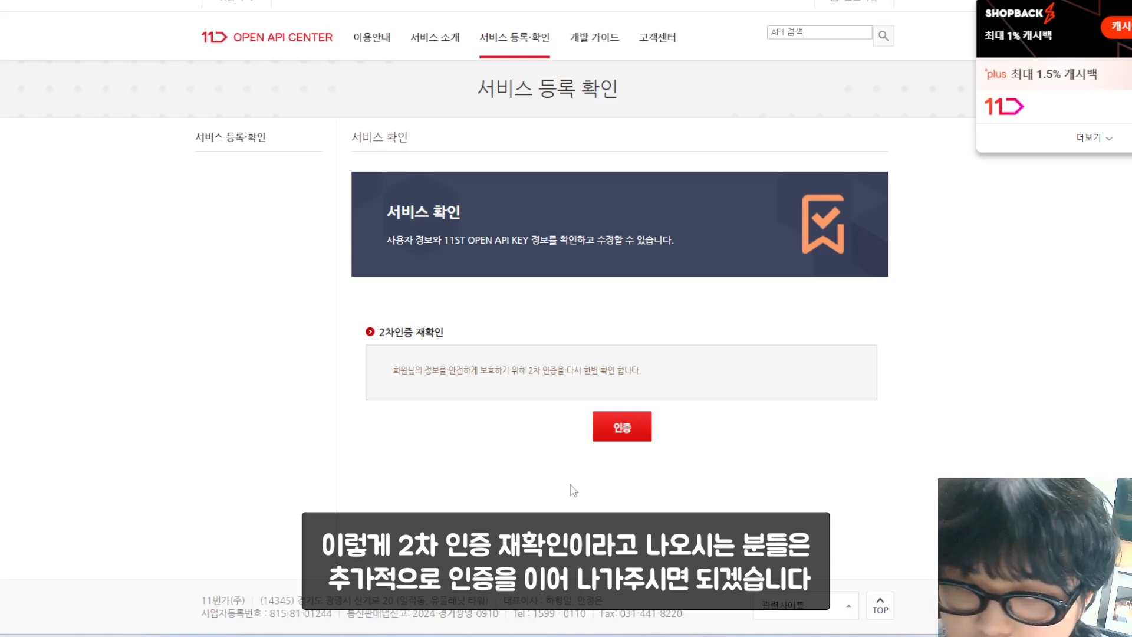
pyautogui.click(632, 435)
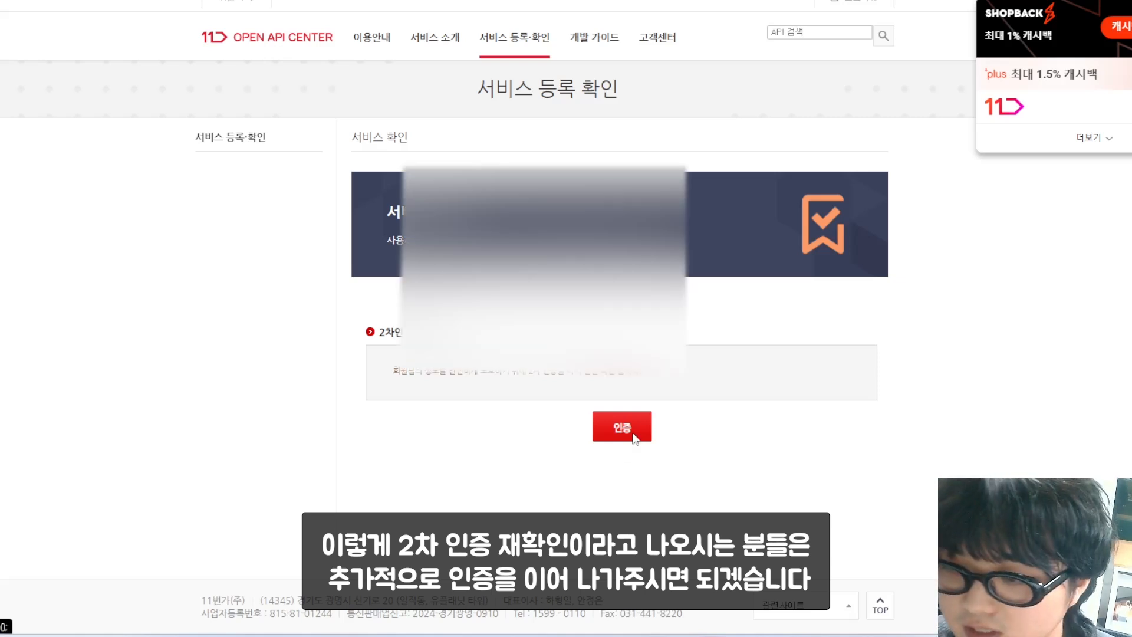
pyautogui.click(560, 241)
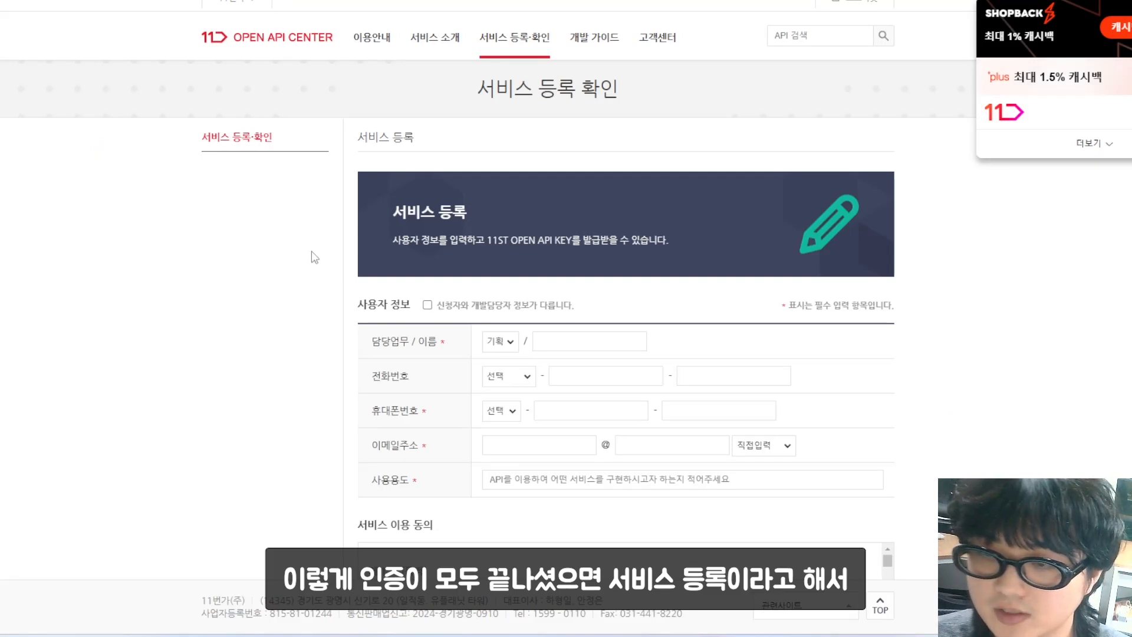
pyautogui.scroll(-1, 318, 245)
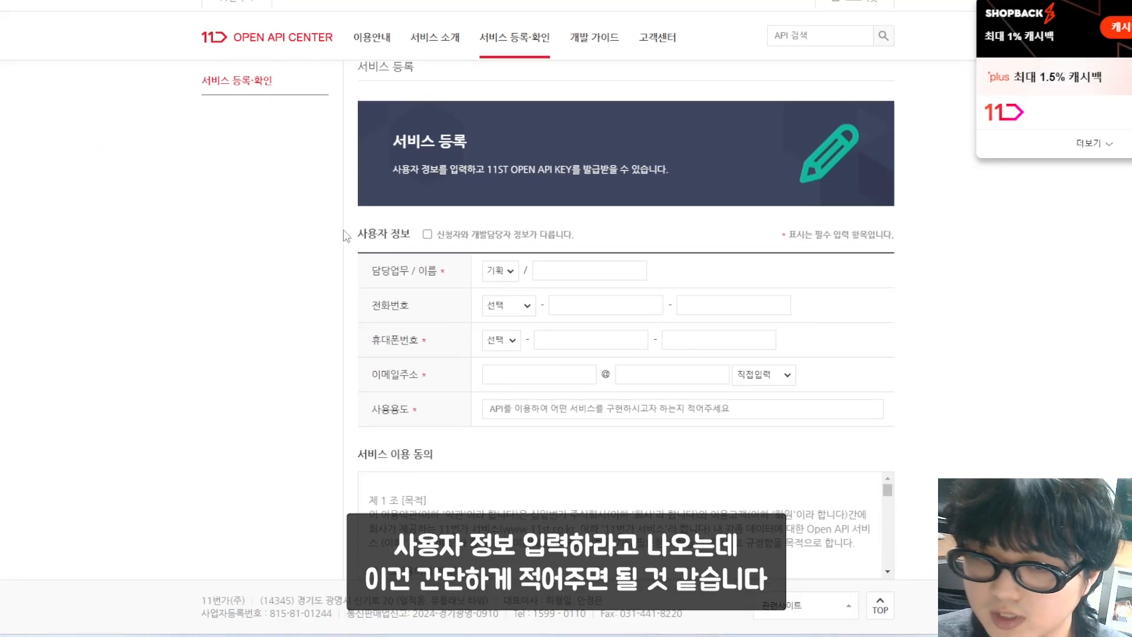
pyautogui.click(599, 271)
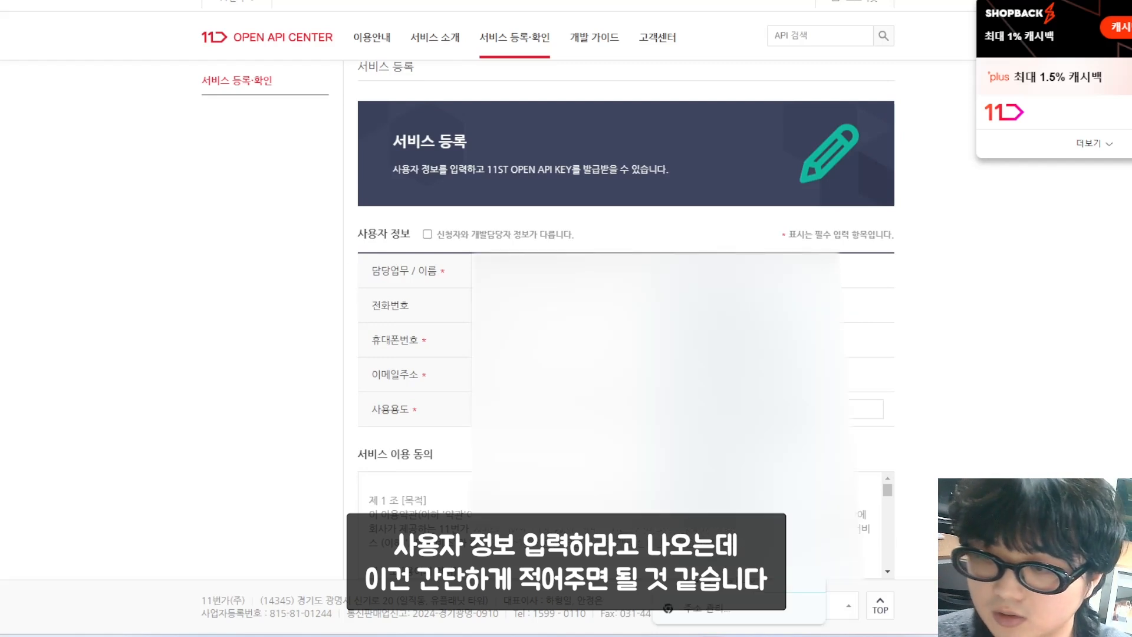
pyautogui.press('Escape')
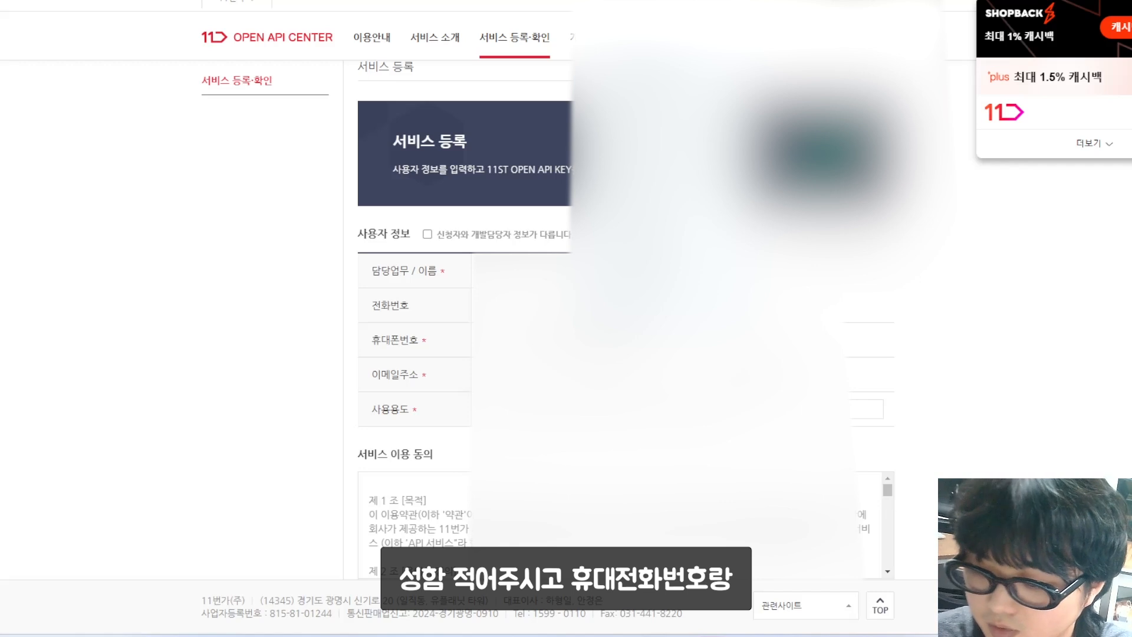
# Step: Agree to the terms of use and both personal data consents, then submit the registration
pyautogui.scroll(-1, 566, 318)
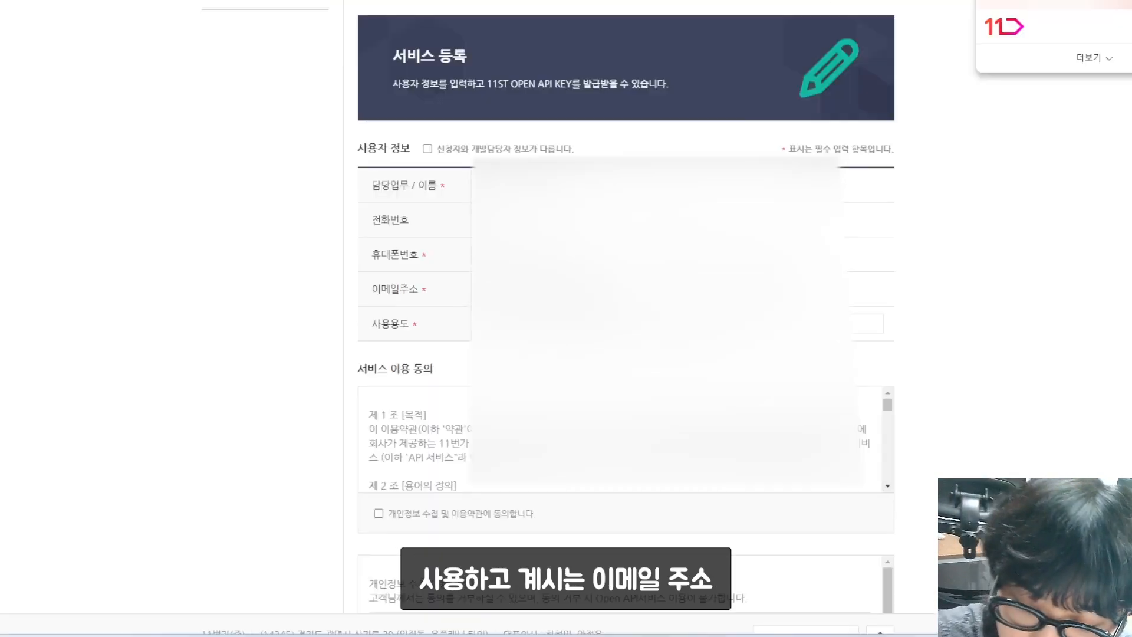
pyautogui.scroll(1, 566, 318)
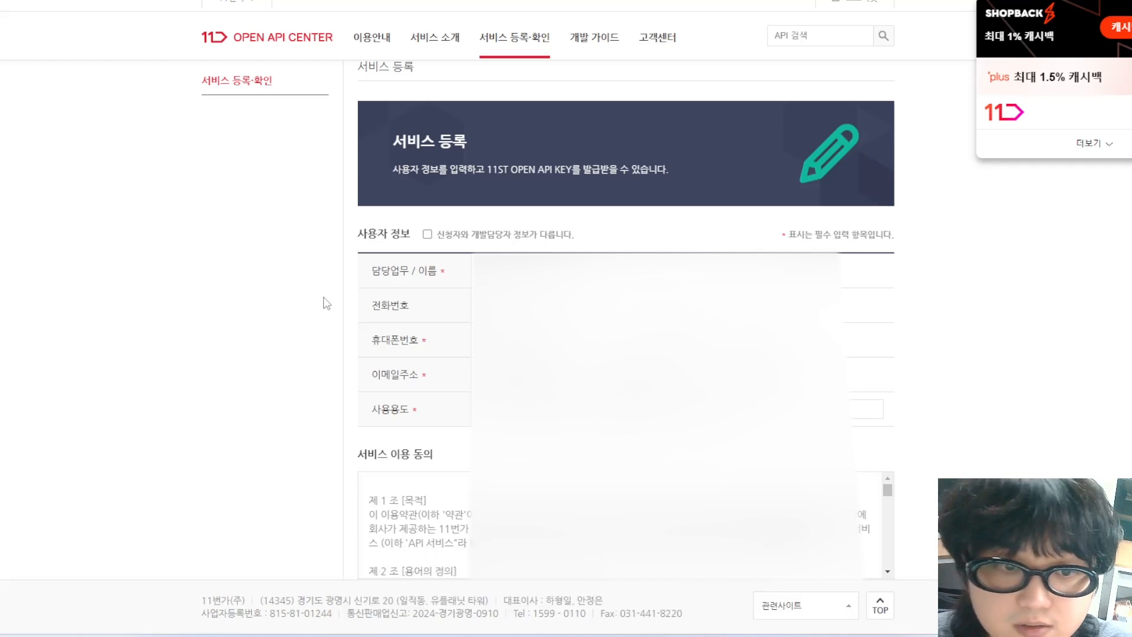
pyautogui.scroll(-1, 195, 376)
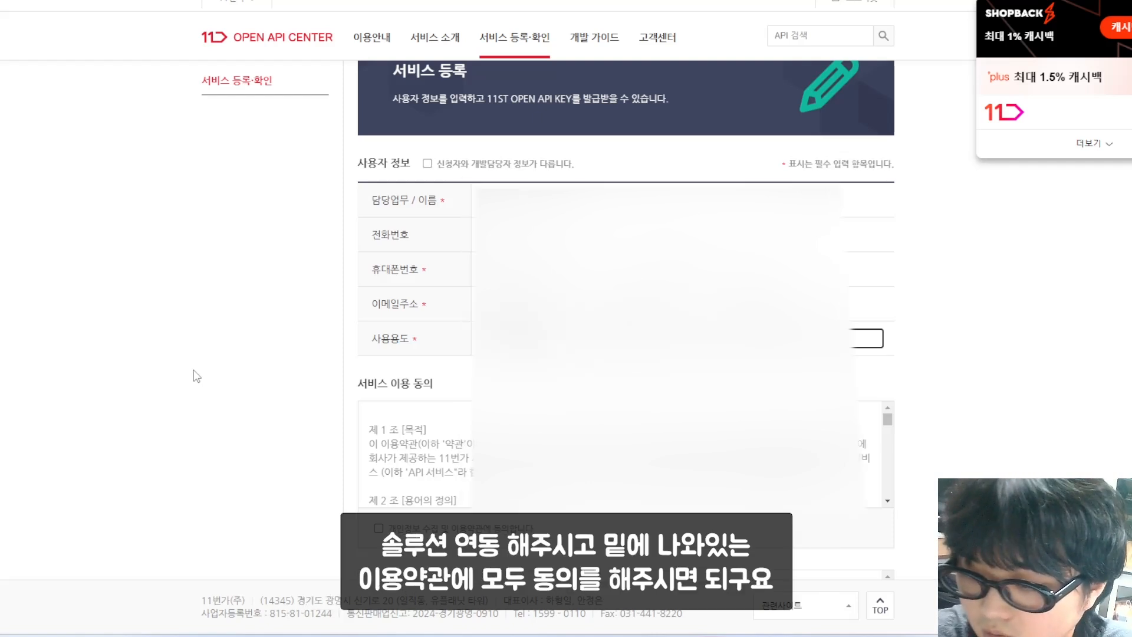
pyautogui.scroll(-2, 194, 376)
pyautogui.click(379, 387)
pyautogui.scroll(-3, 307, 392)
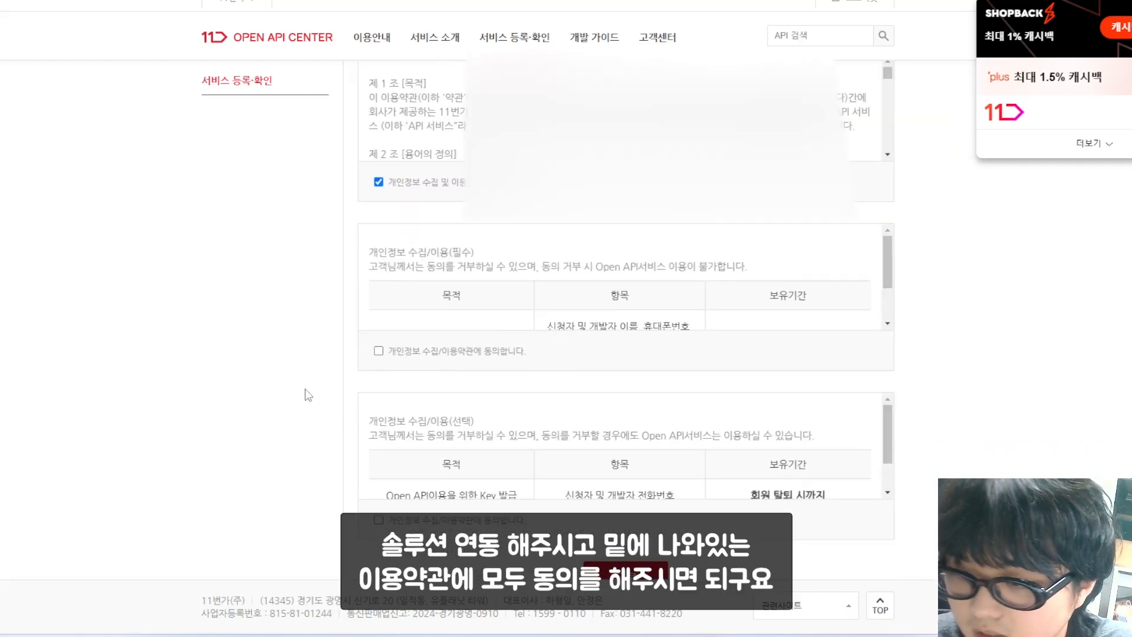
pyautogui.click(379, 343)
pyautogui.click(379, 513)
pyautogui.scroll(-2, 303, 476)
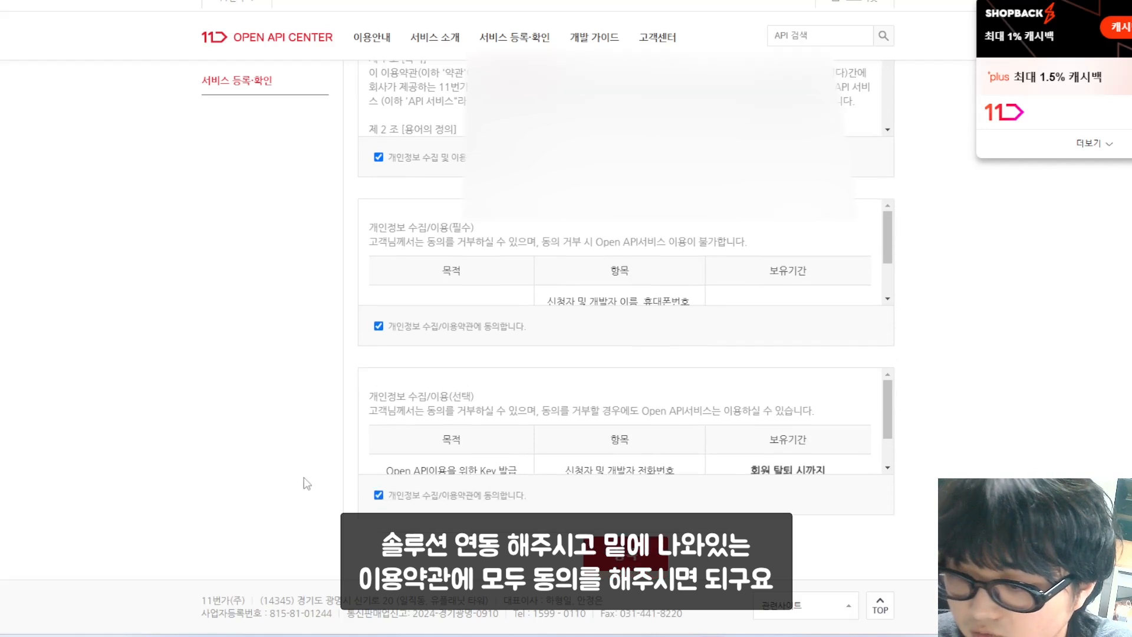
pyautogui.click(626, 455)
pyautogui.click(632, 52)
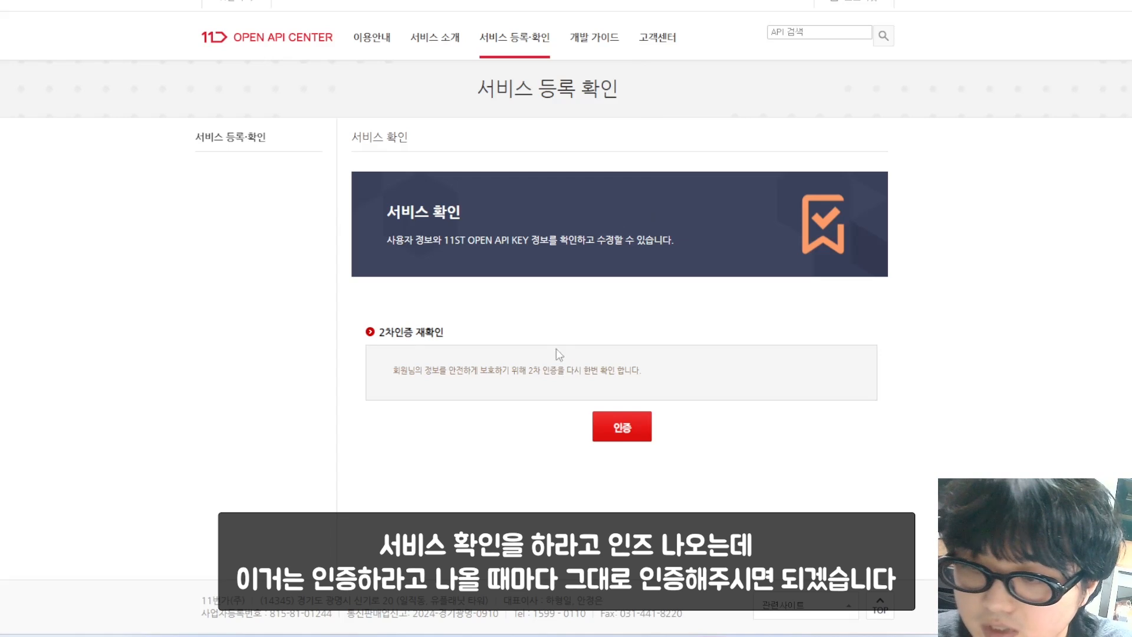
# Step: Re-authenticate, then edit the Seller API development server and developer PC IP addresses
pyautogui.click(605, 426)
pyautogui.click(555, 245)
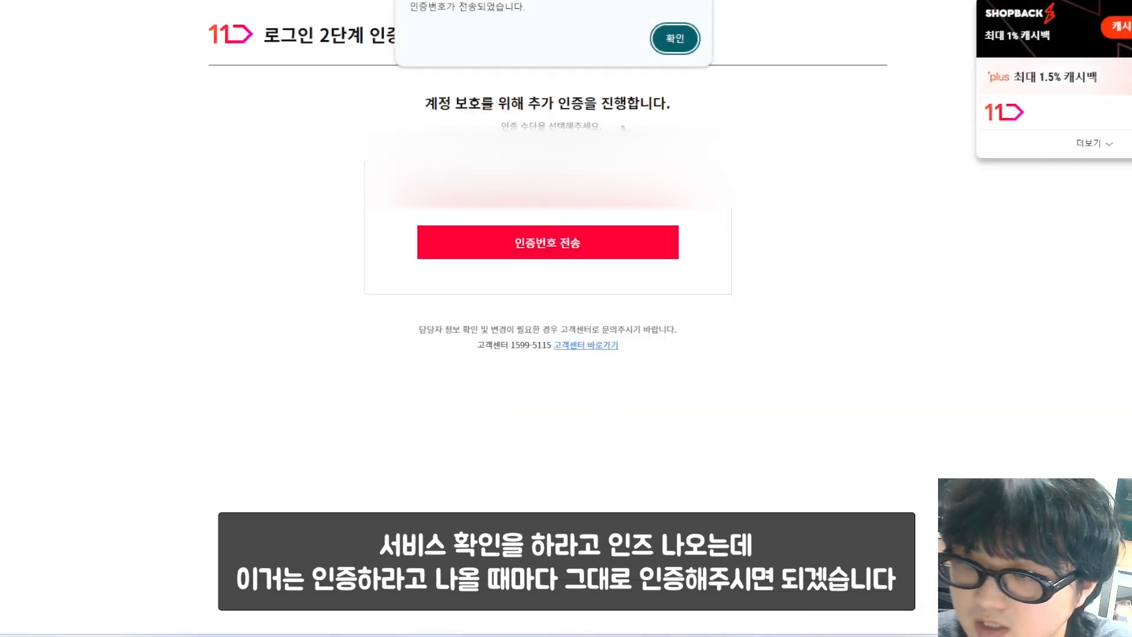
pyautogui.click(674, 38)
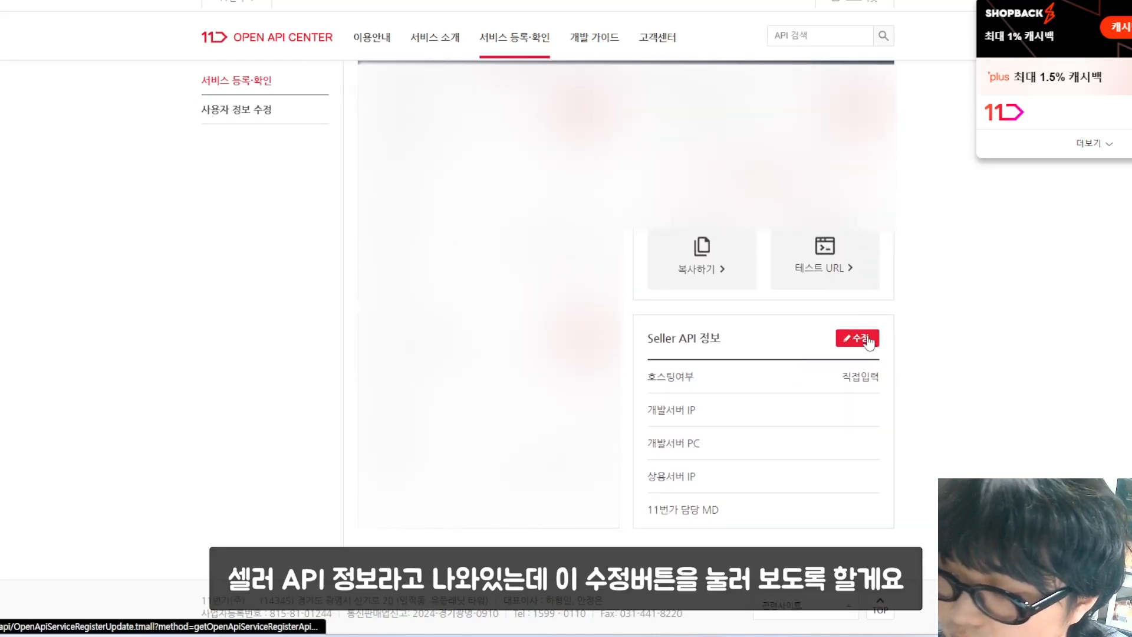
pyautogui.click(867, 340)
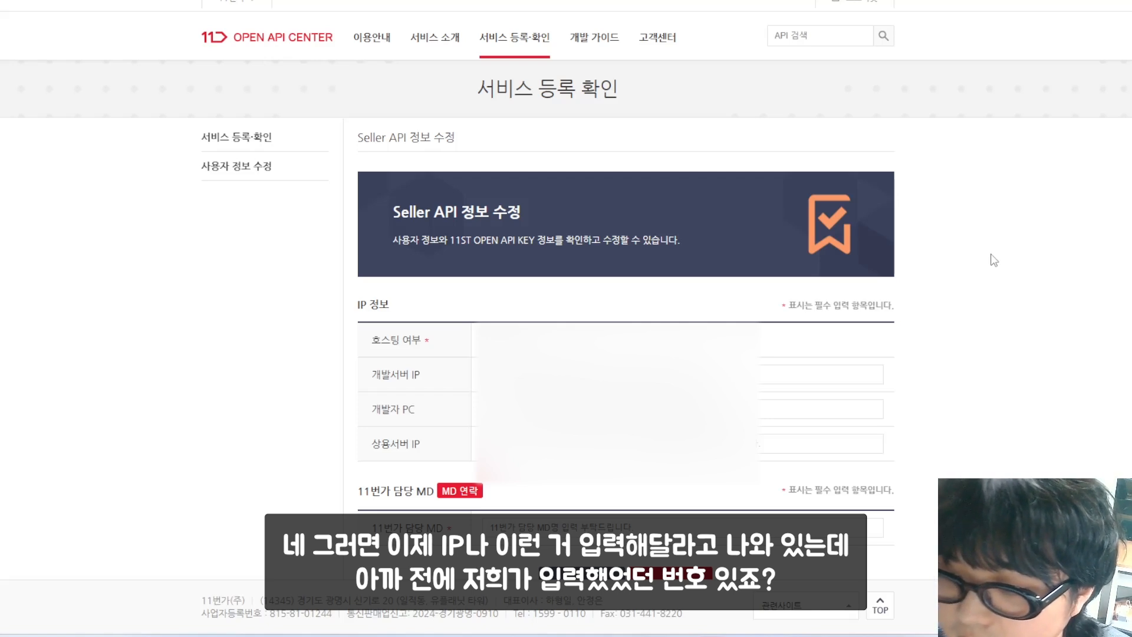
pyautogui.click(566, 375)
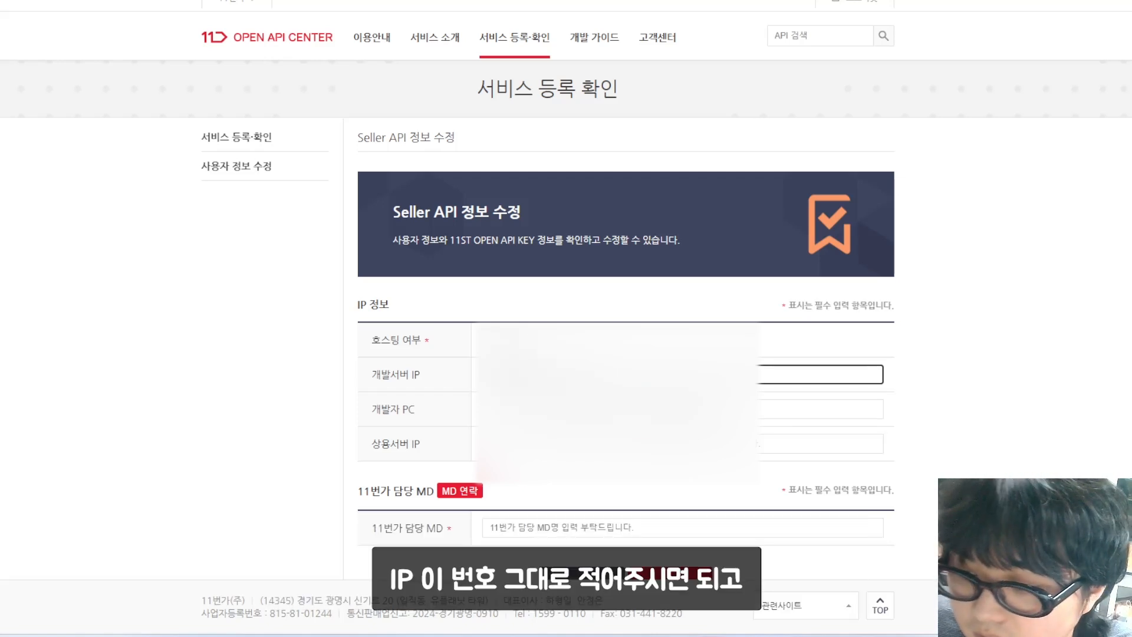
pyautogui.hotkey('ctrl', 'a')
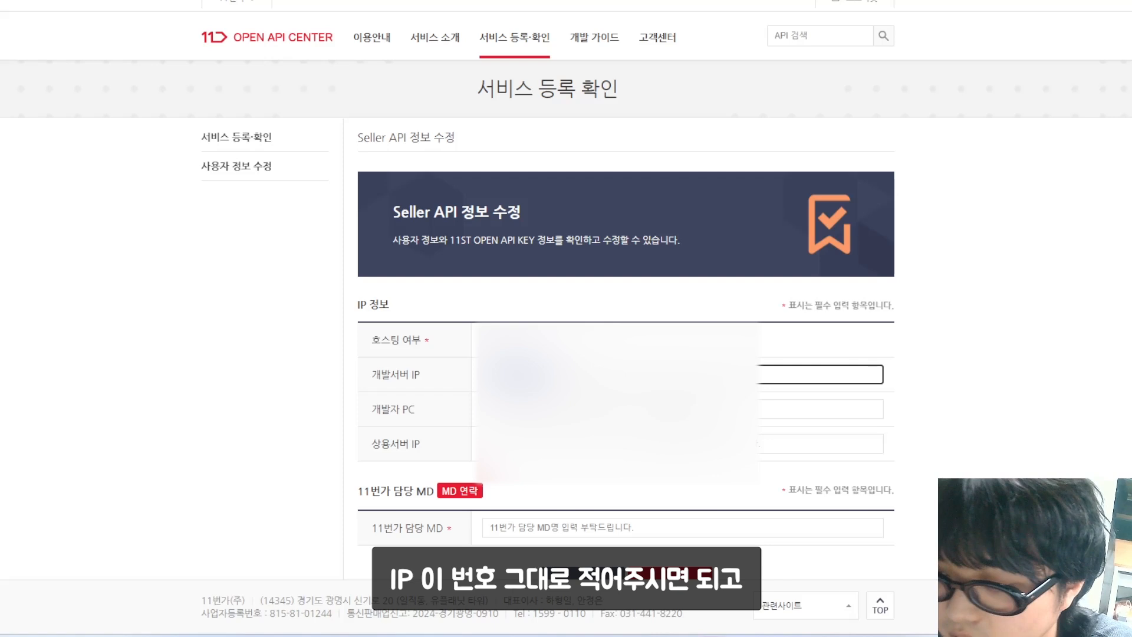
pyautogui.click(566, 410)
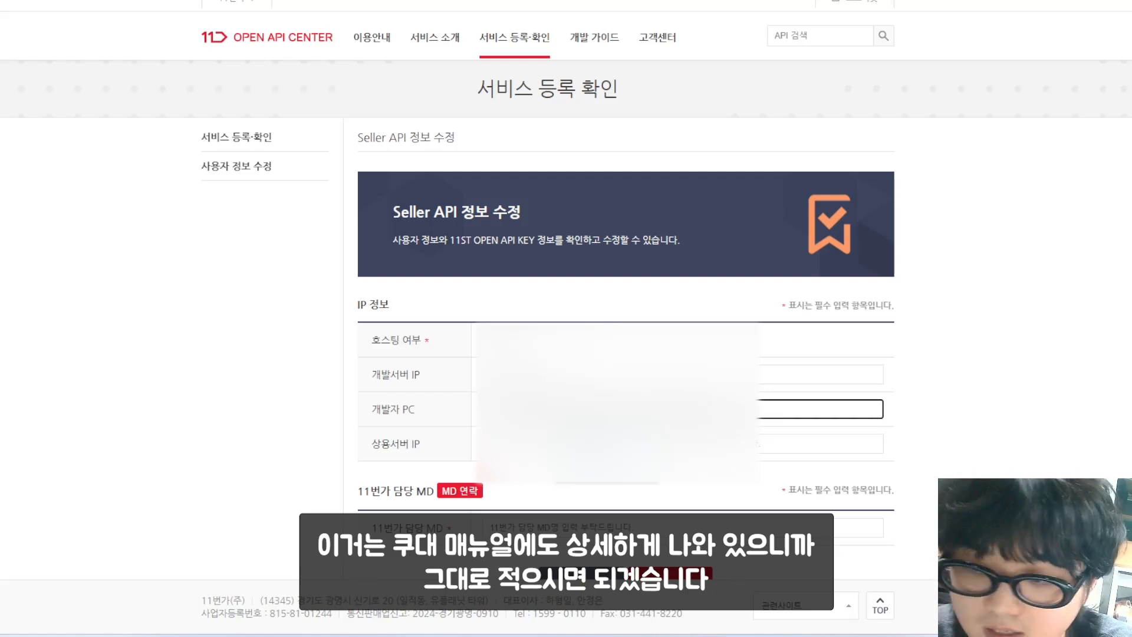
pyautogui.click(607, 446)
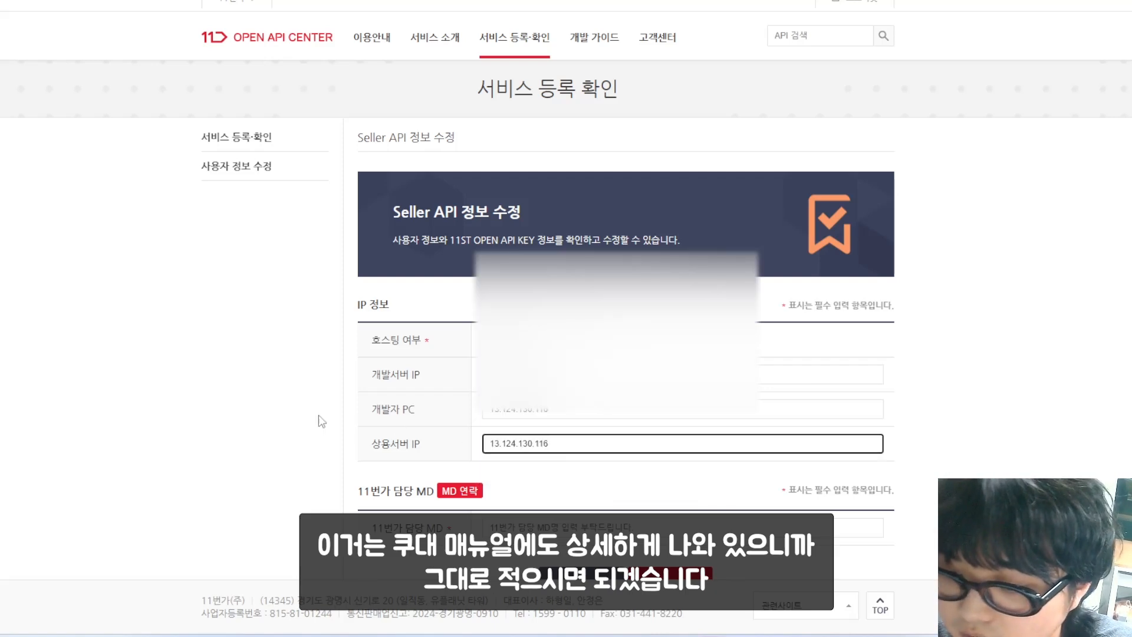
# Step: Fill the commercial server IP and the 11번가 담당 MD's name, then submit the Seller API edit
pyautogui.click(318, 416)
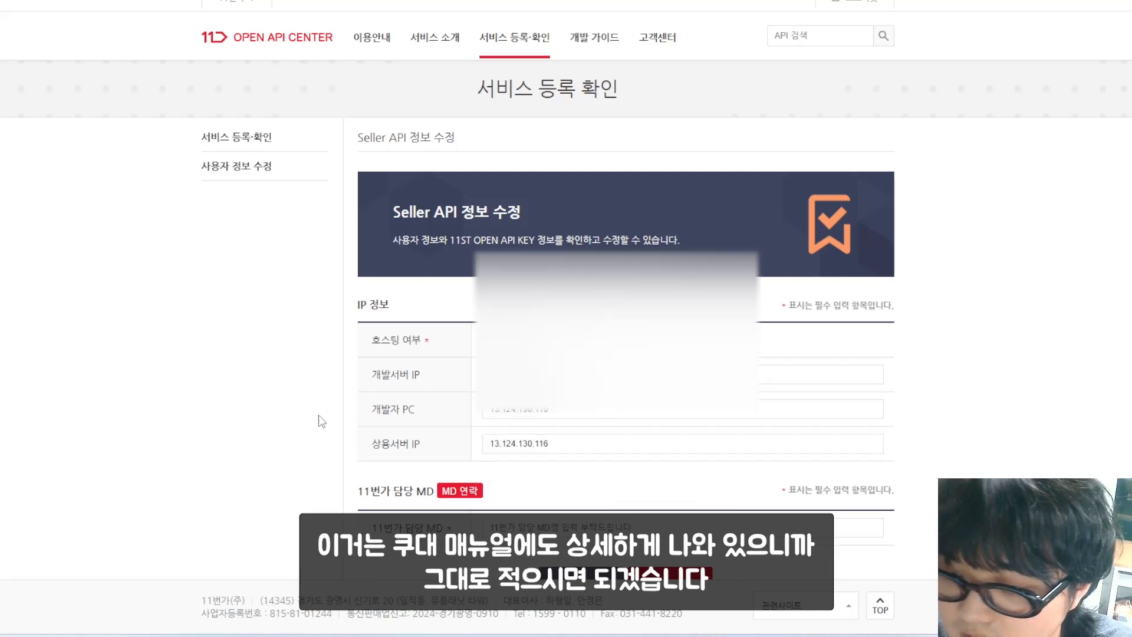
pyautogui.scroll(-1, 318, 415)
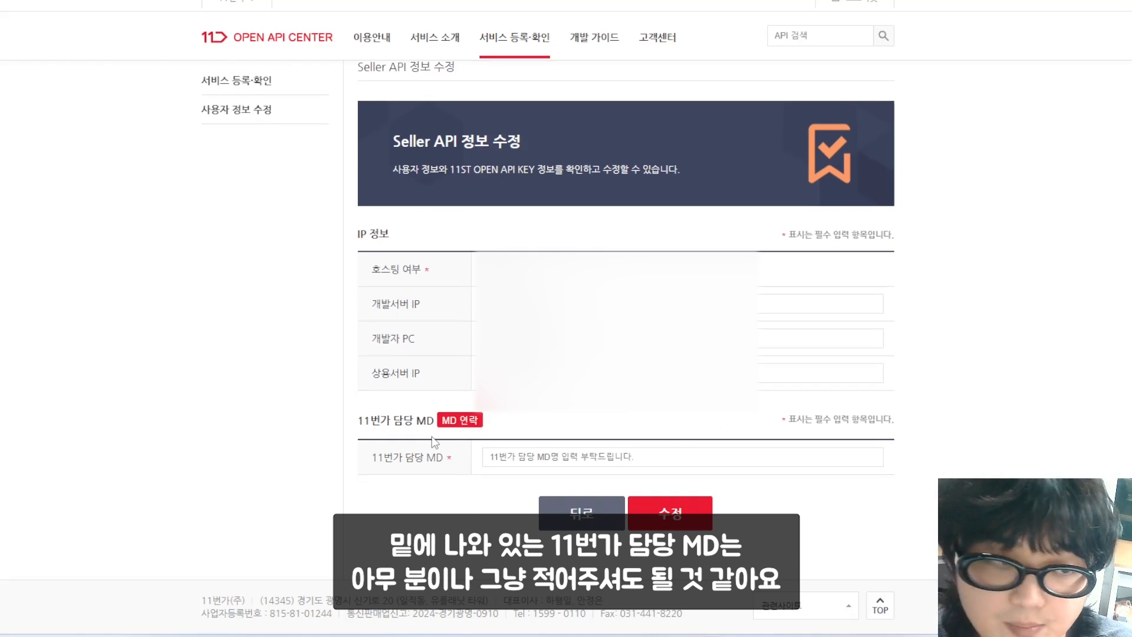
pyautogui.click(492, 465)
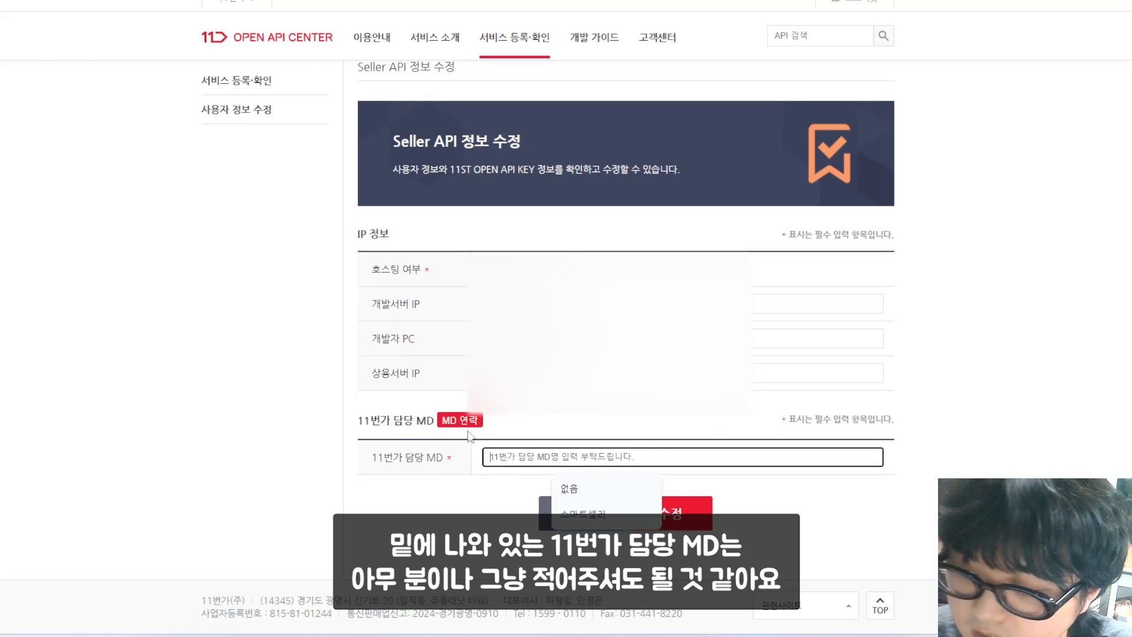
pyautogui.click(559, 453)
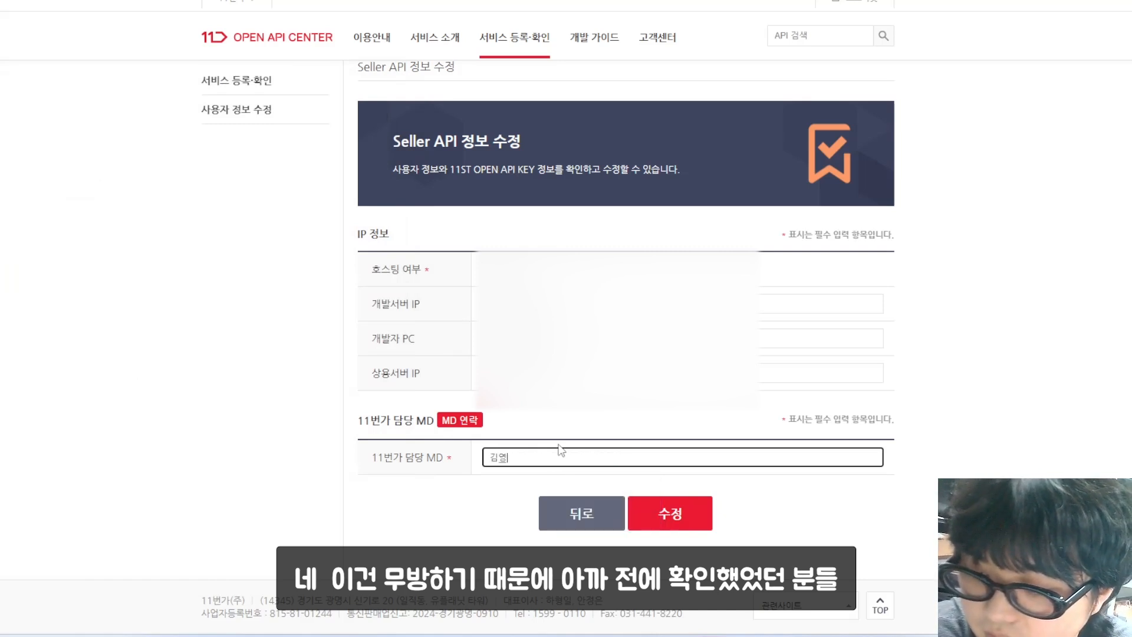
pyautogui.click(569, 431)
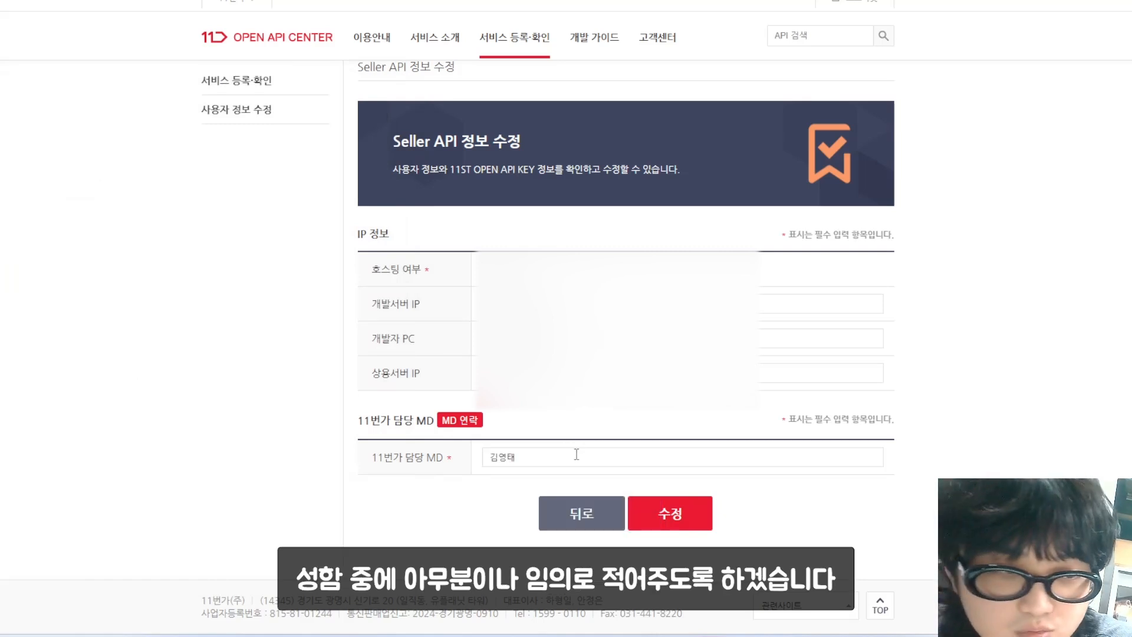
pyautogui.click(696, 524)
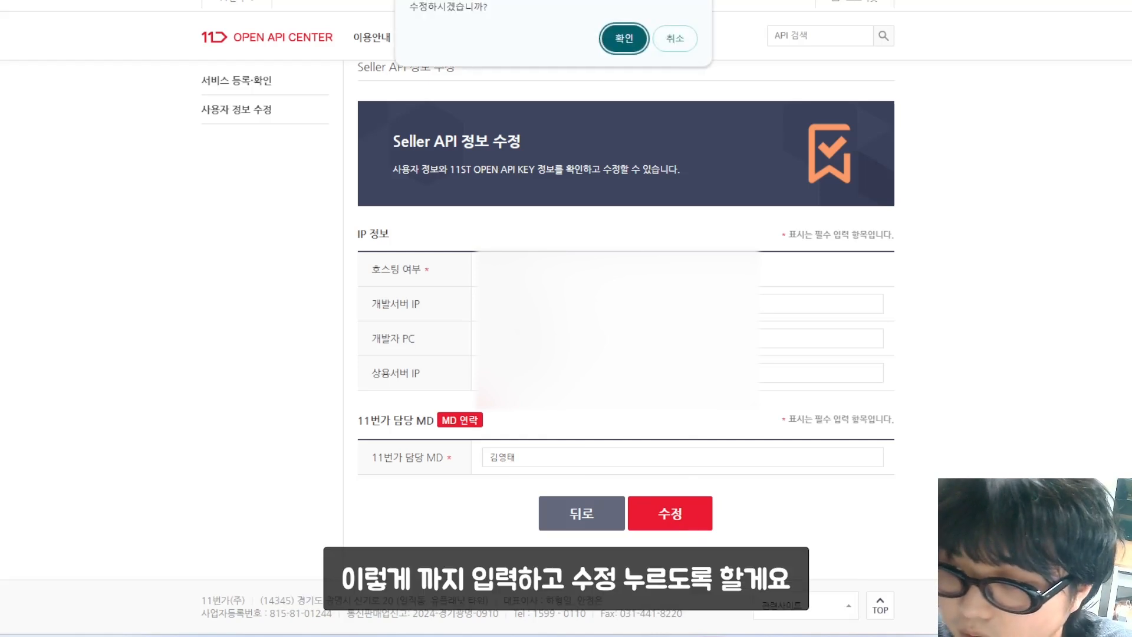
pyautogui.press('Return')
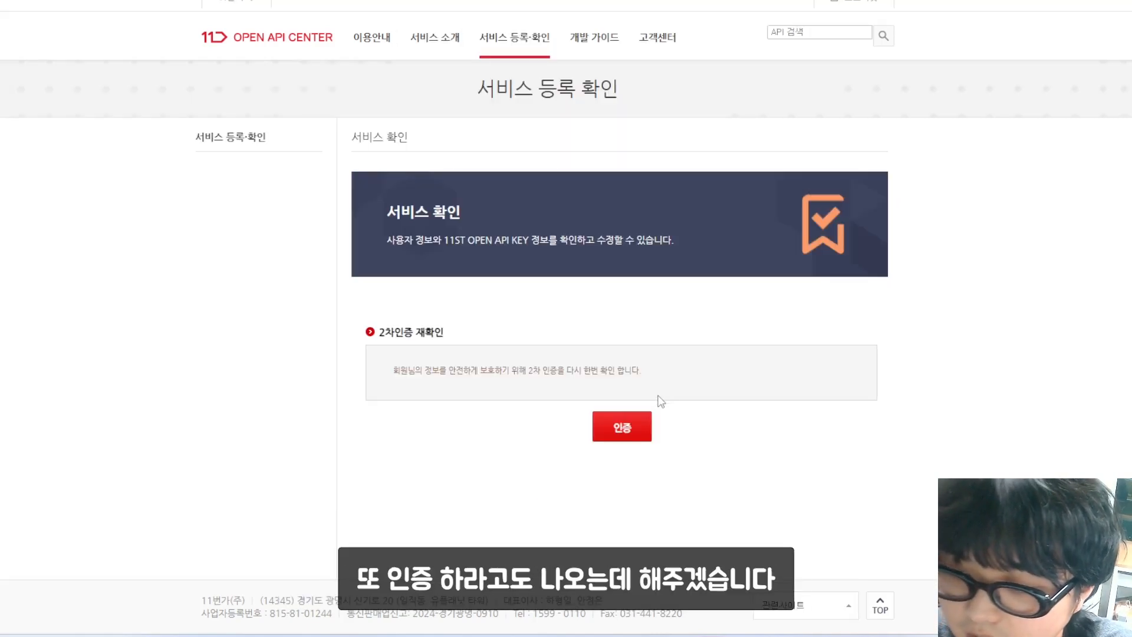
# Step: Pass the second authentication and reveal the 11ST OPEN API KEY on the 서비스 확인 page
pyautogui.click(640, 420)
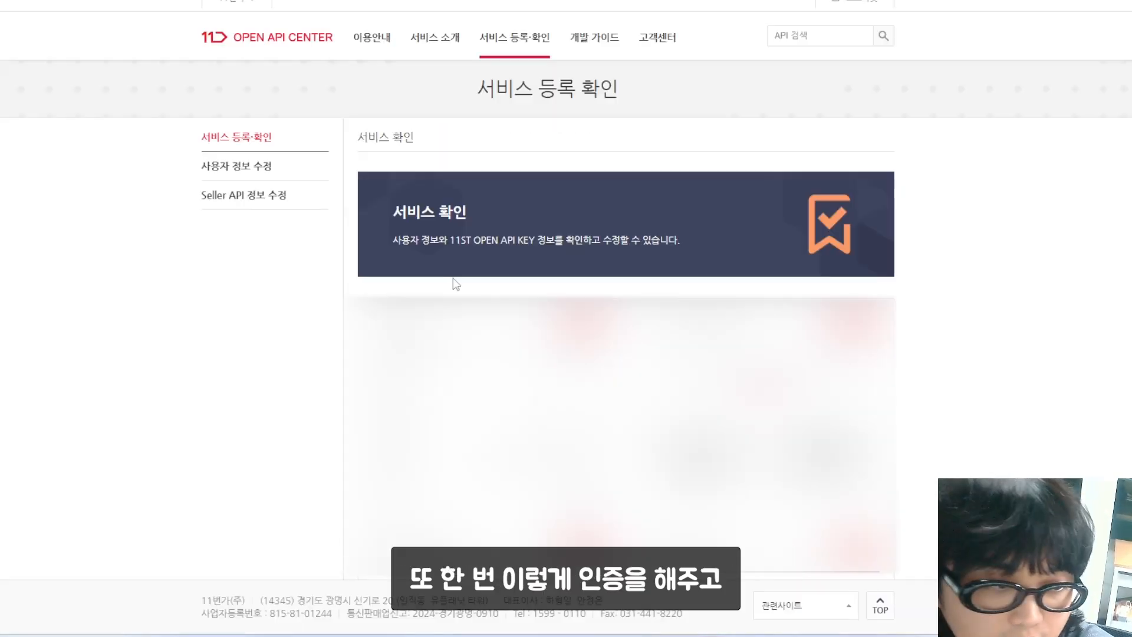
pyautogui.scroll(-1, 434, 278)
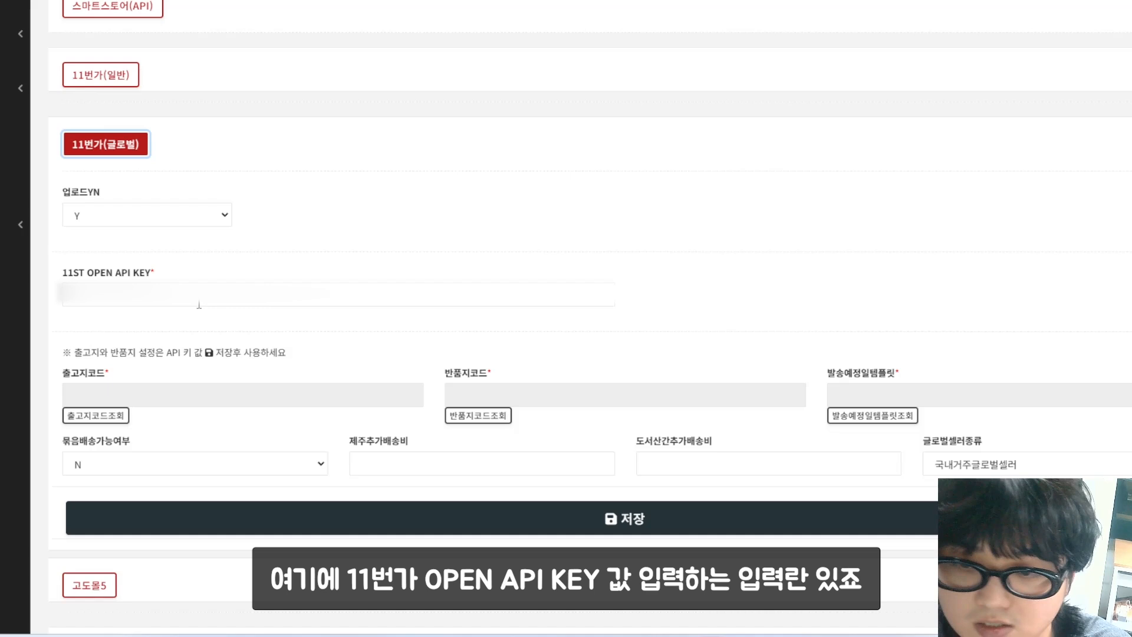
# Step: Enter the API key into the 11번가(글로벌) 11ST OPEN API KEY field and save it
pyautogui.click(199, 301)
pyautogui.click(311, 250)
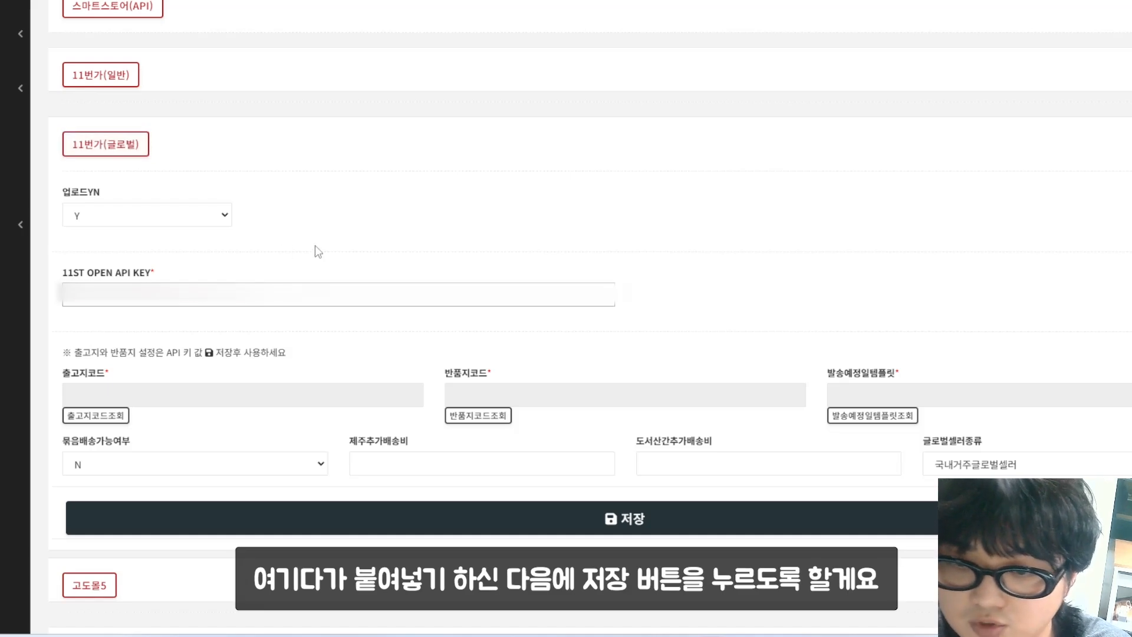
pyautogui.click(613, 520)
pyautogui.click(676, 39)
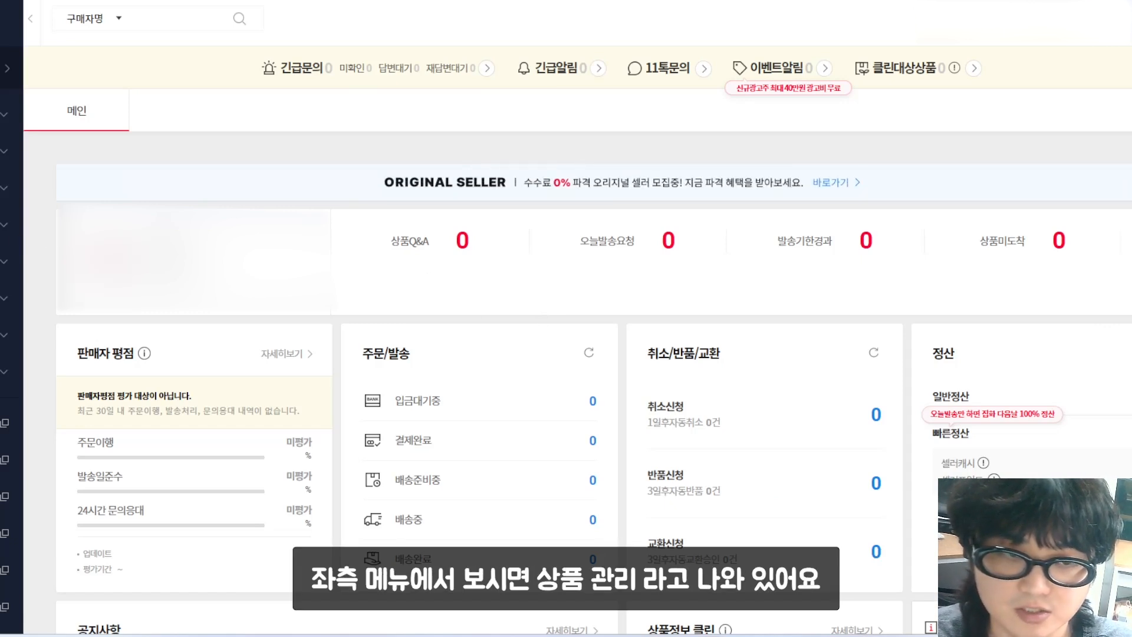
# Step: Register the '출고 반품지' shipping template with 50,000 return, 100,000 exchange and 4,000 Jeju/island fees
pyautogui.click(5, 151)
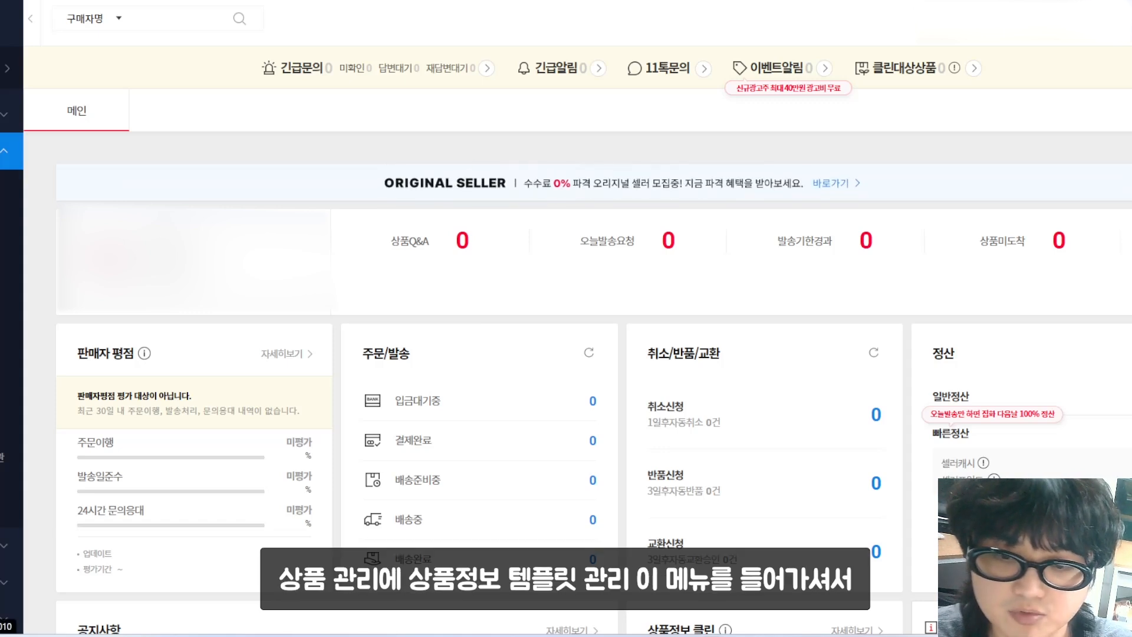
pyautogui.click(4, 366)
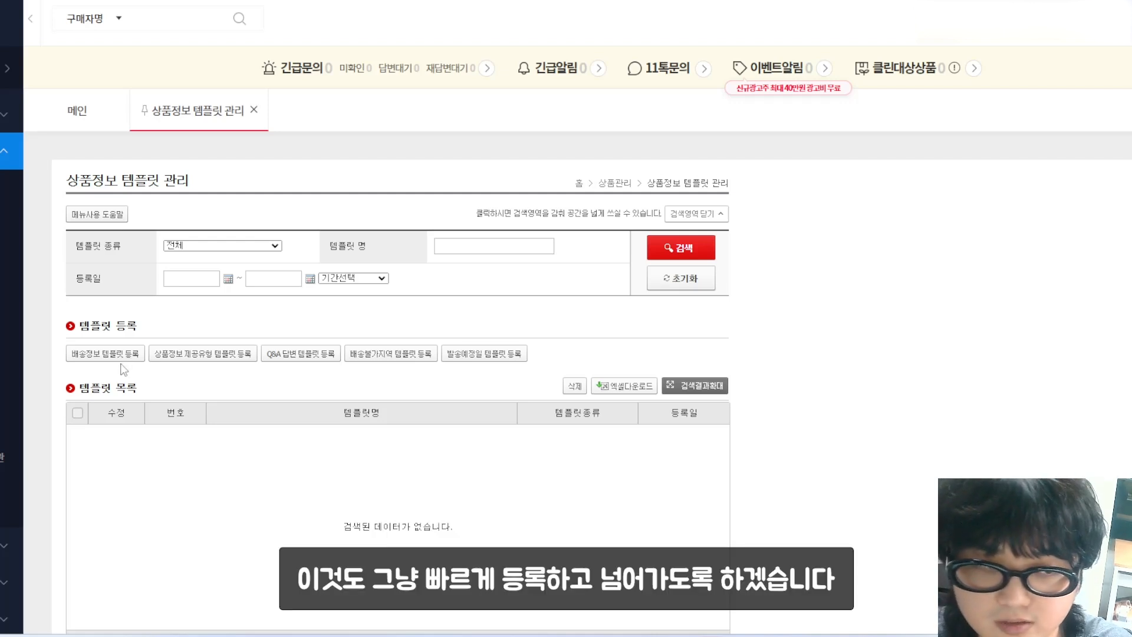
pyautogui.click(121, 357)
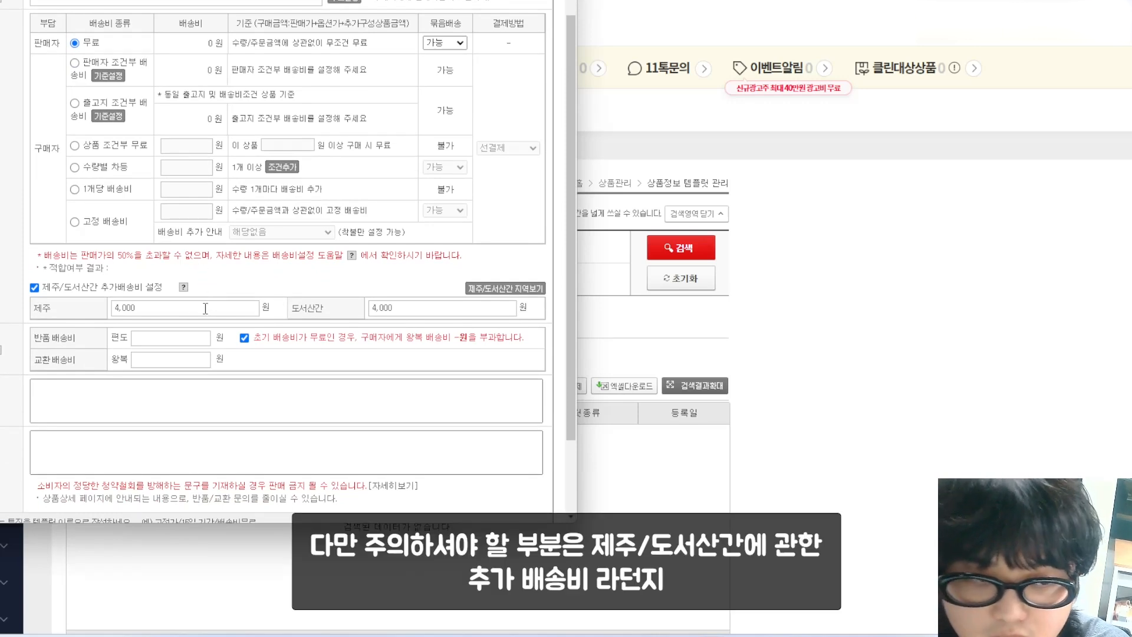
pyautogui.click(184, 336)
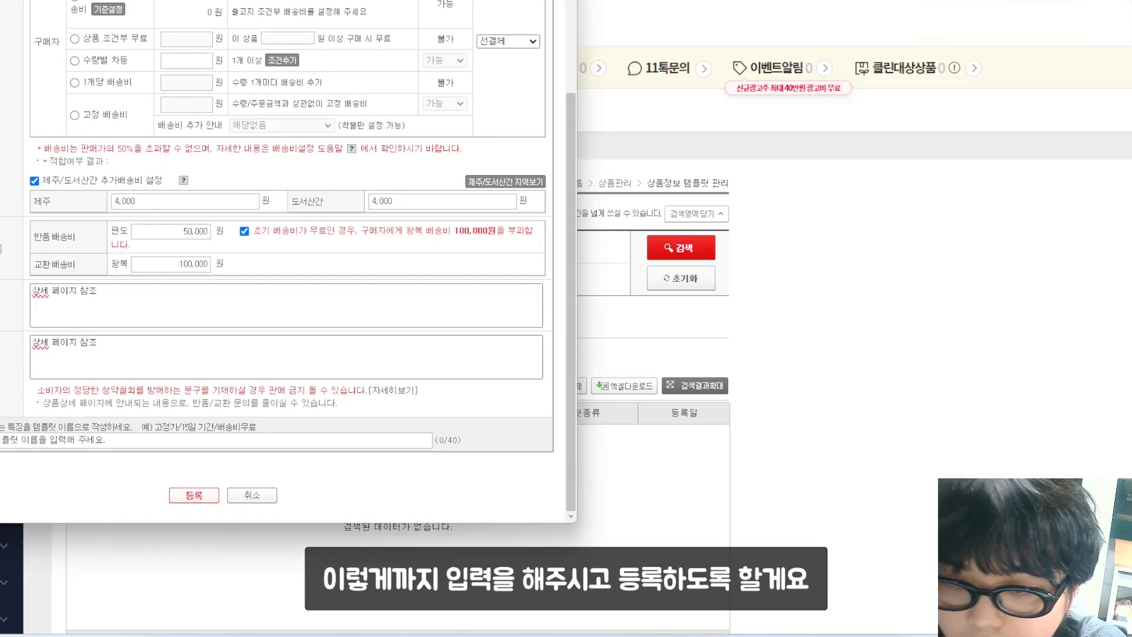
pyautogui.scroll(3, 128, 349)
pyautogui.scroll(-3, 128, 349)
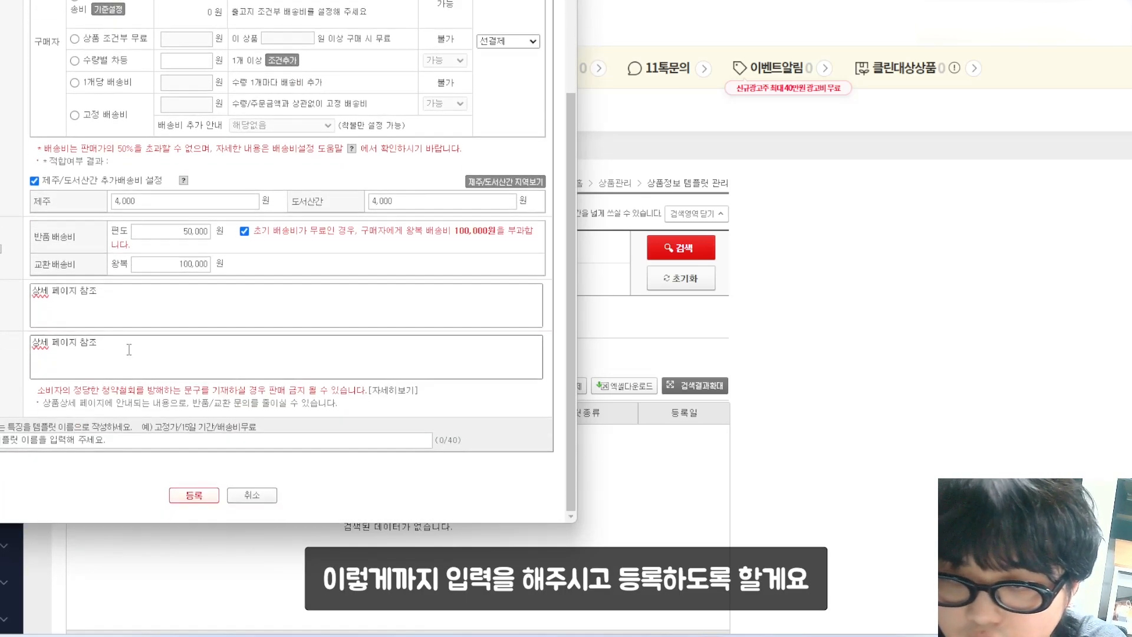
pyautogui.click(192, 495)
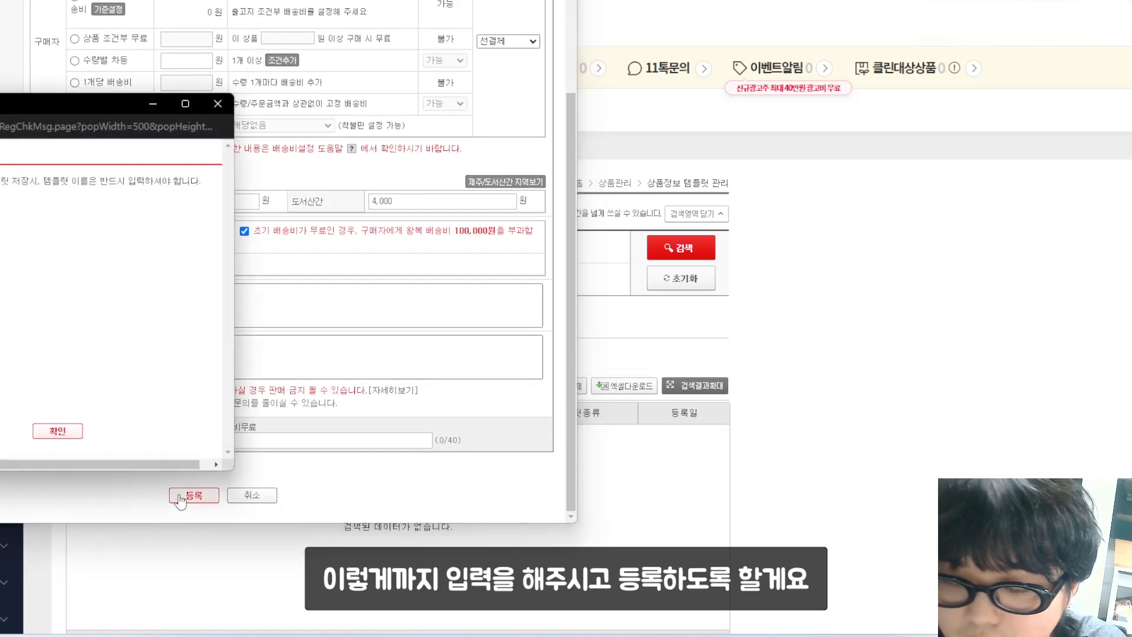
pyautogui.click(72, 435)
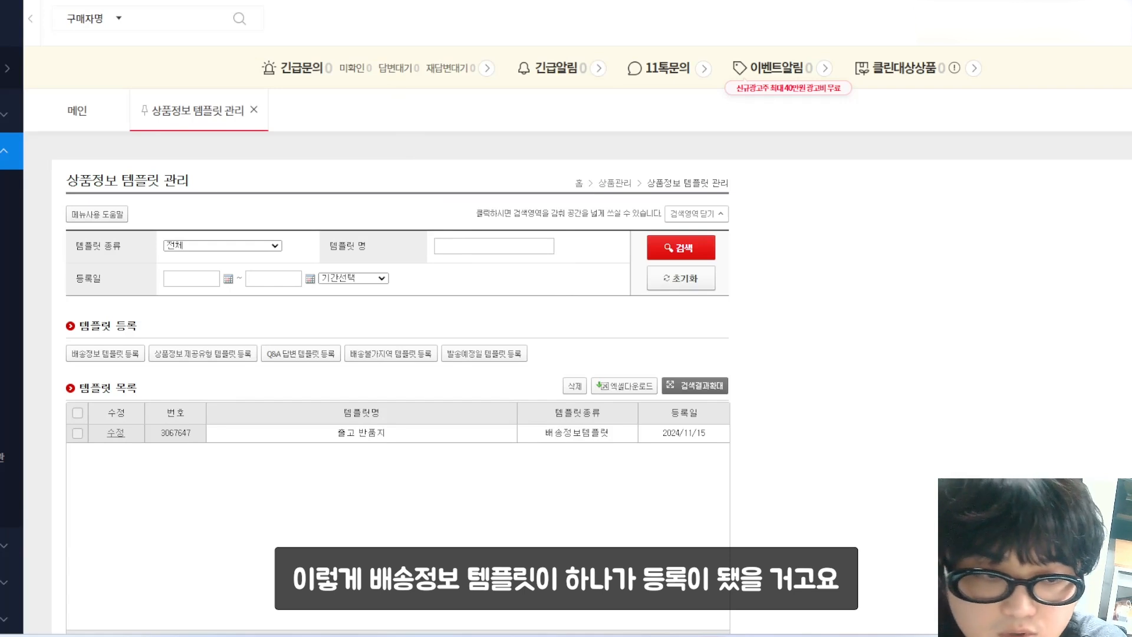
# Step: Add a representative ship-date template: 재고 확인 후 순차발송 within 14일
pyautogui.click(502, 357)
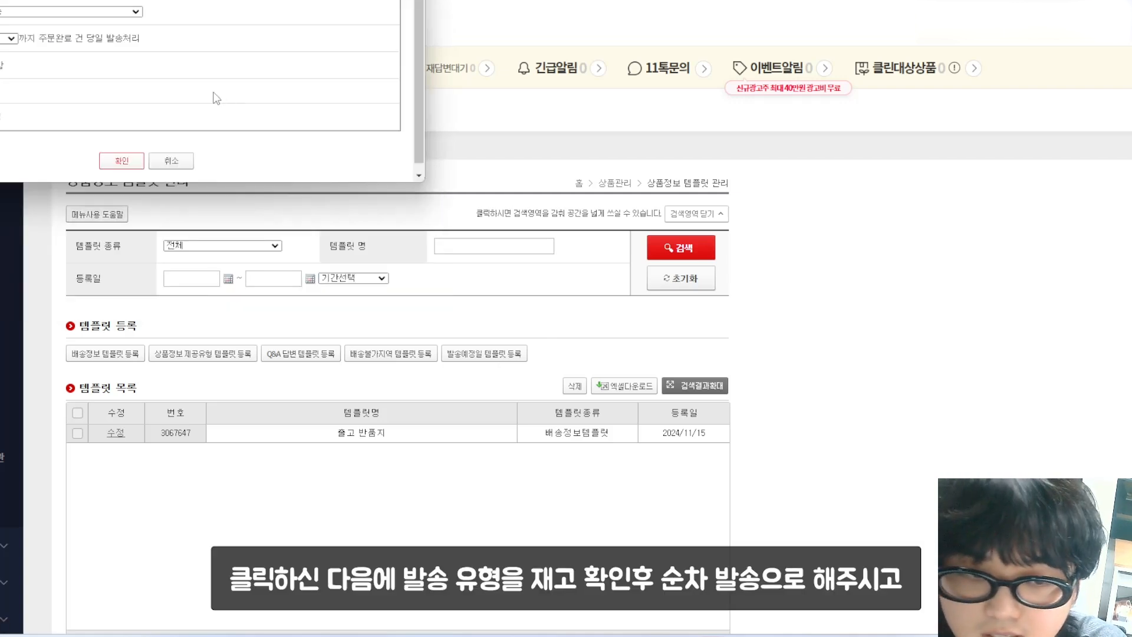
pyautogui.click(93, 12)
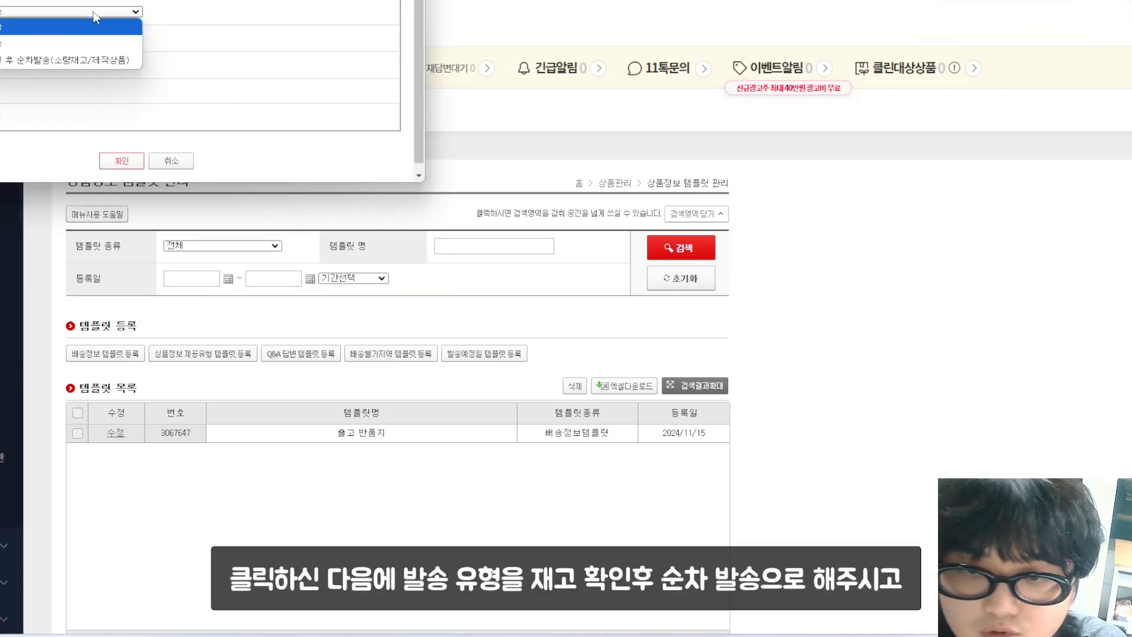
pyautogui.click(98, 62)
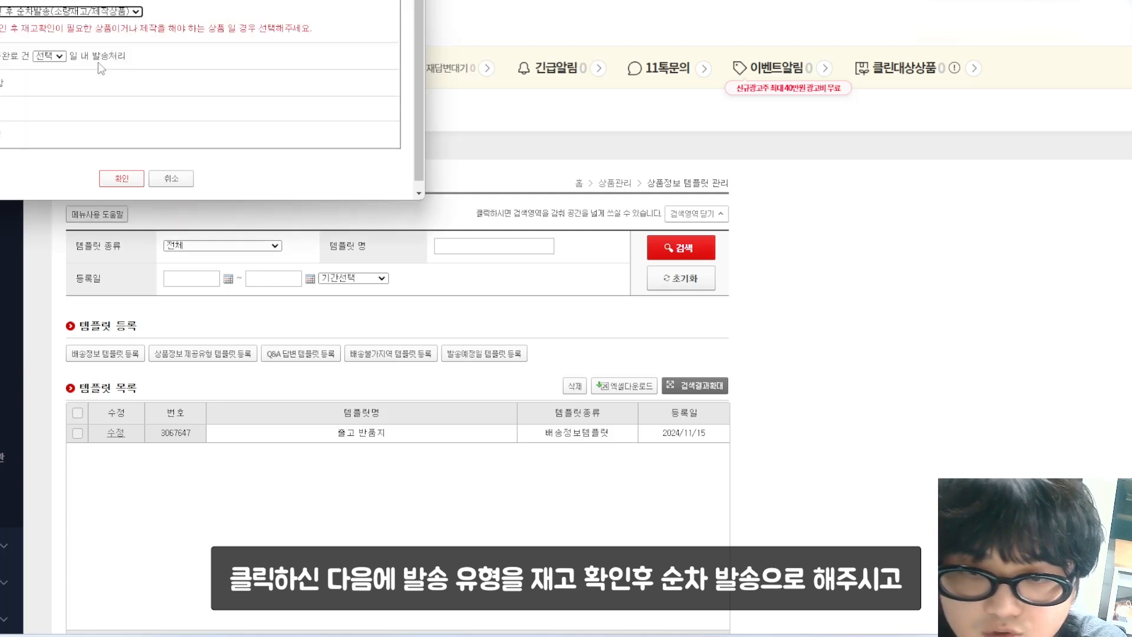
pyautogui.click(56, 55)
pyautogui.click(48, 274)
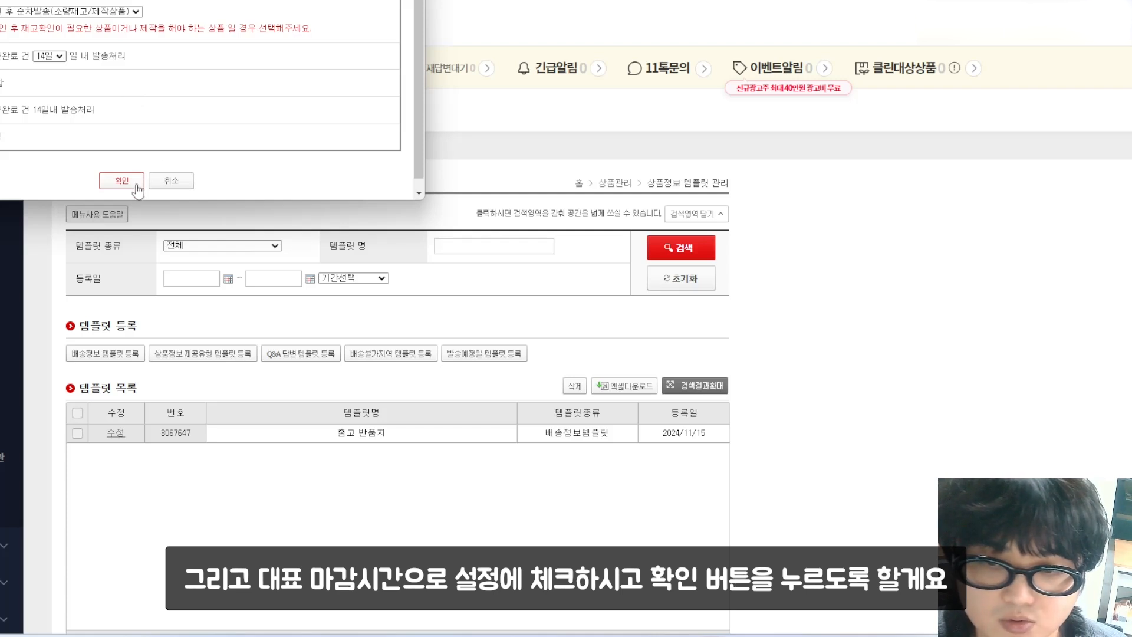
pyautogui.click(122, 181)
pyautogui.click(275, 27)
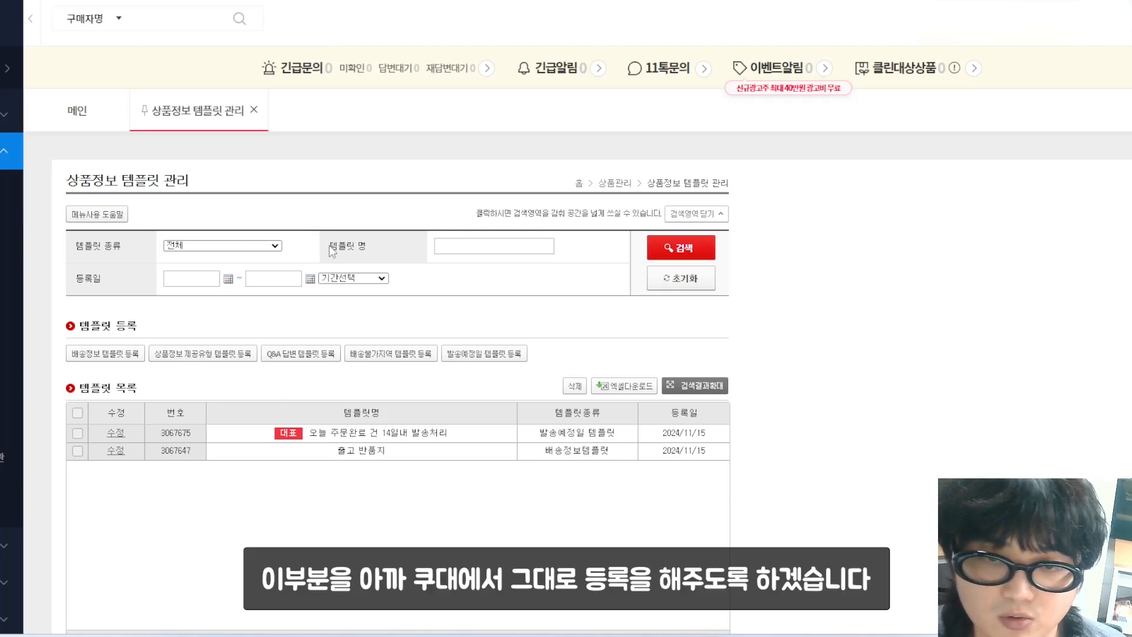
# Step: Set the 11st global warehouse code to 1 and the return code to 2
pyautogui.hotkey('alt', 'Tab')
pyautogui.scroll(-1, 521, 323)
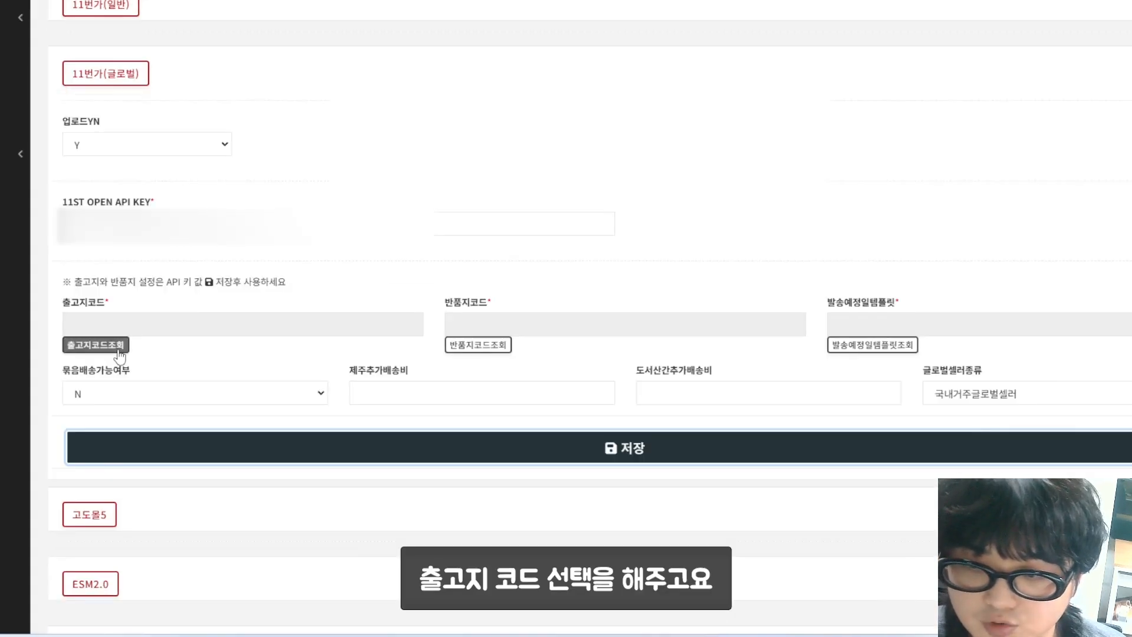
pyautogui.click(96, 345)
pyautogui.click(281, 98)
pyautogui.click(675, 40)
pyautogui.click(478, 345)
pyautogui.click(281, 97)
pyautogui.click(677, 39)
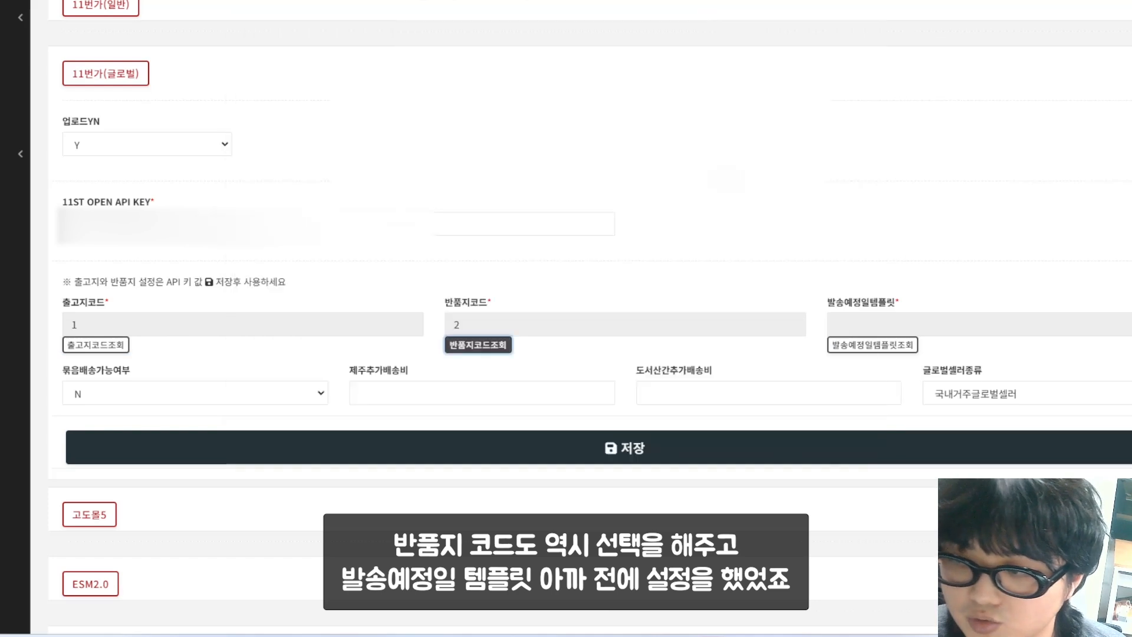
# Step: Choose ship-date template 3067675 and save the 11st global settings
pyautogui.click(872, 345)
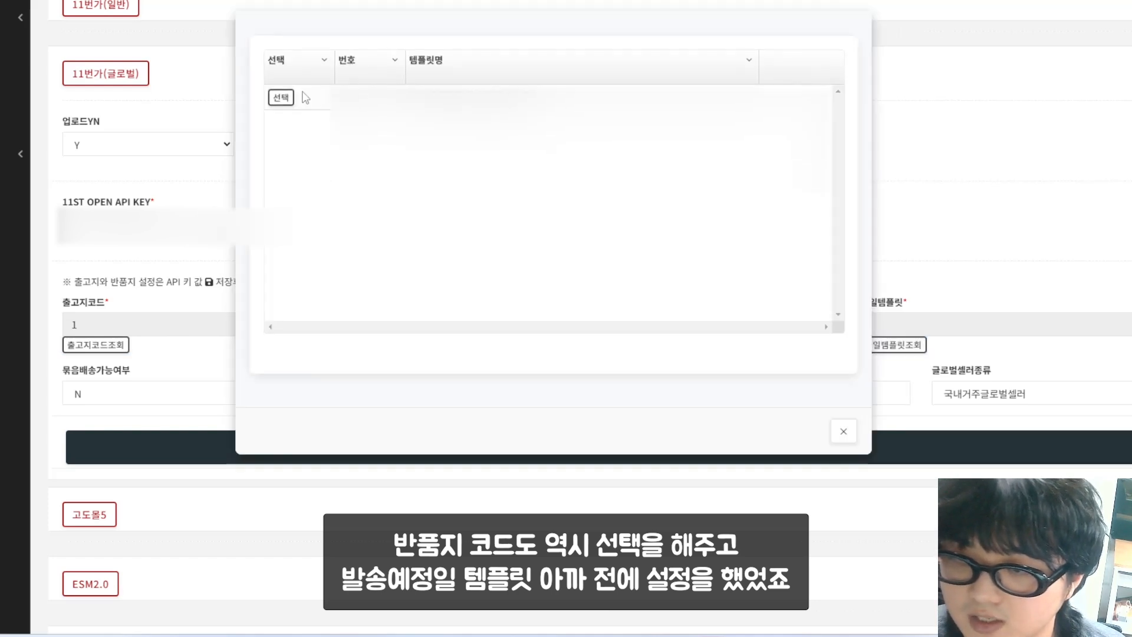
pyautogui.click(281, 97)
pyautogui.click(675, 38)
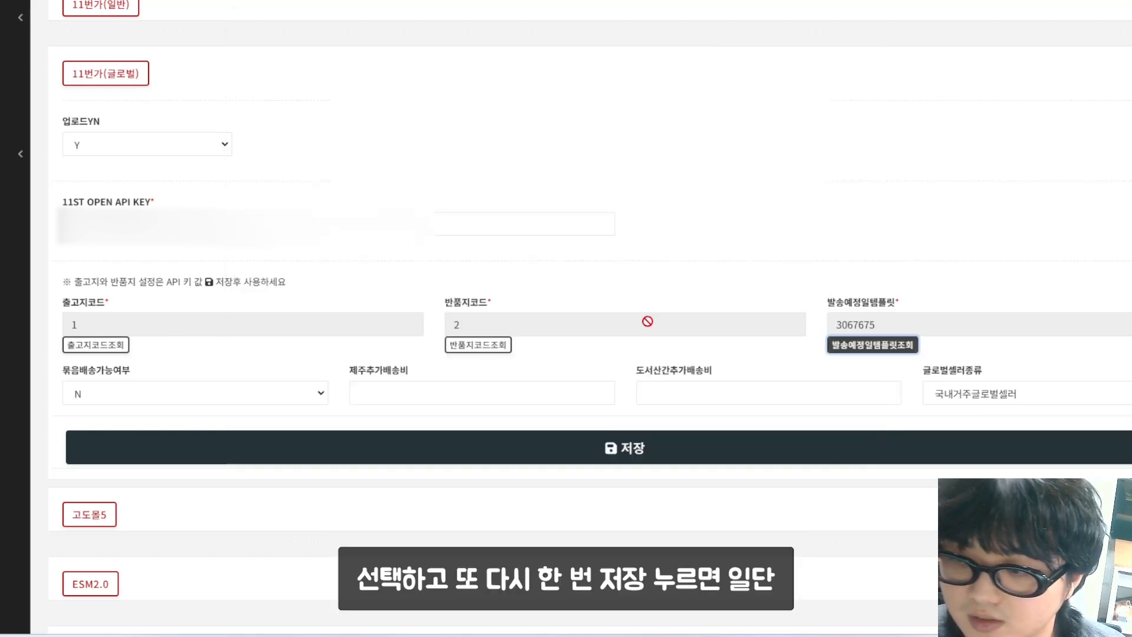
pyautogui.click(636, 447)
pyautogui.click(682, 51)
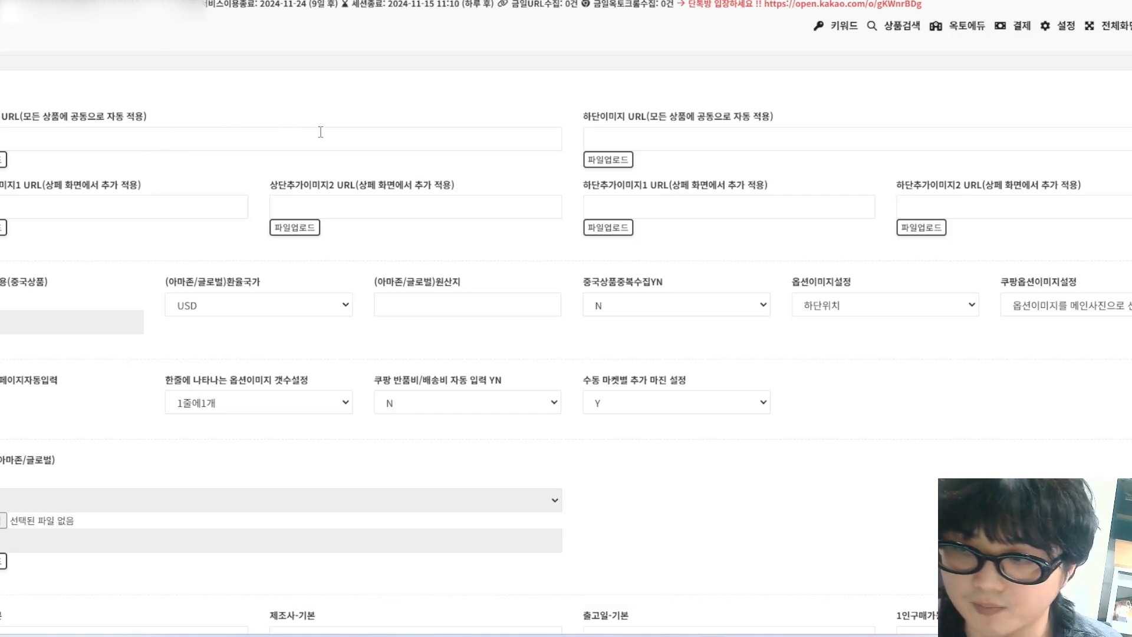
# Step: Select the blank bottom image URL (하단이미지 URL) field in the common product settings
pyautogui.click(693, 133)
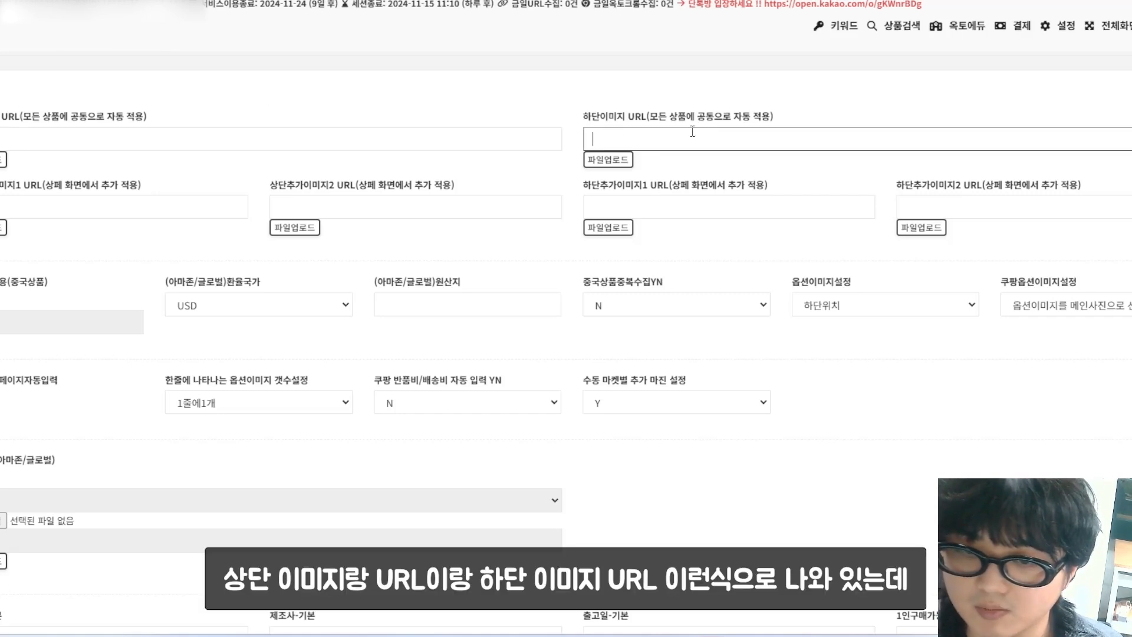